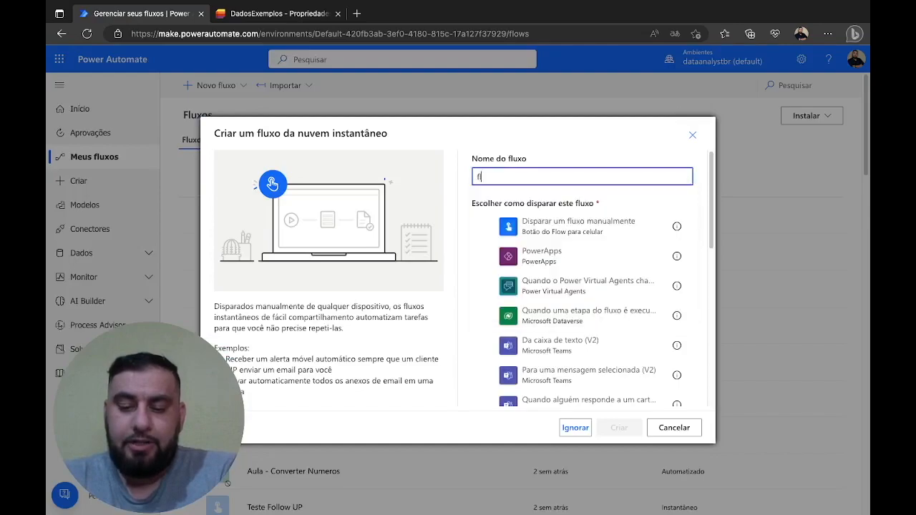
Name the instant cloud flow FluxoAulaHTML, choose the manual trigger "Disparar um fluxo manualmente" and create it.
key("BackSpace")
key("BackSpace")
type("FluxoAula")
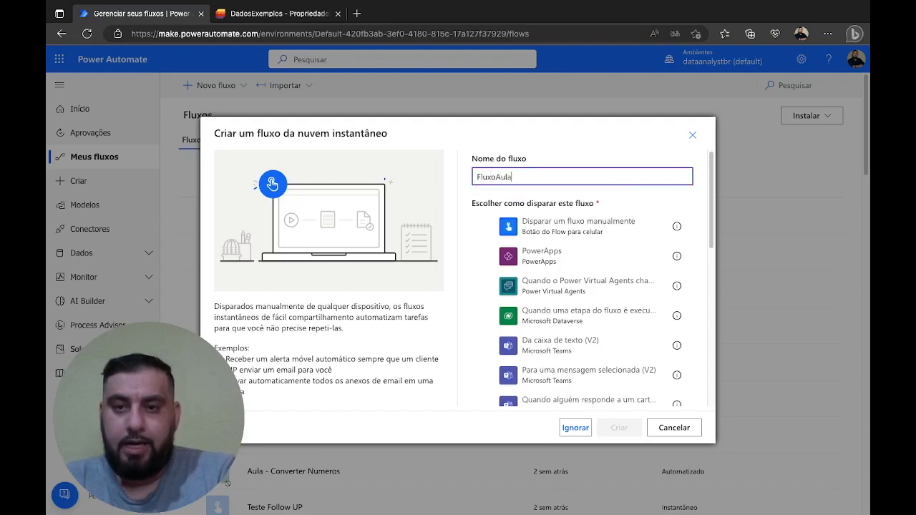
type("HTML")
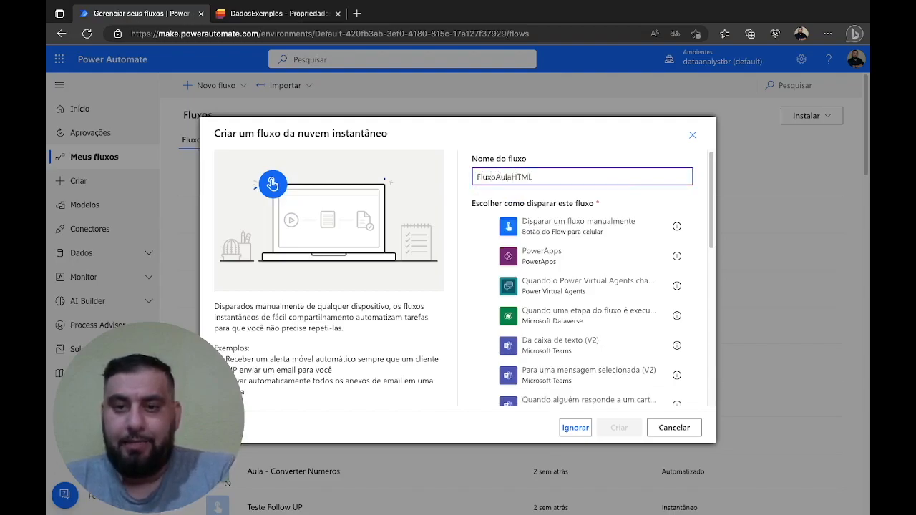
left_click(537, 226)
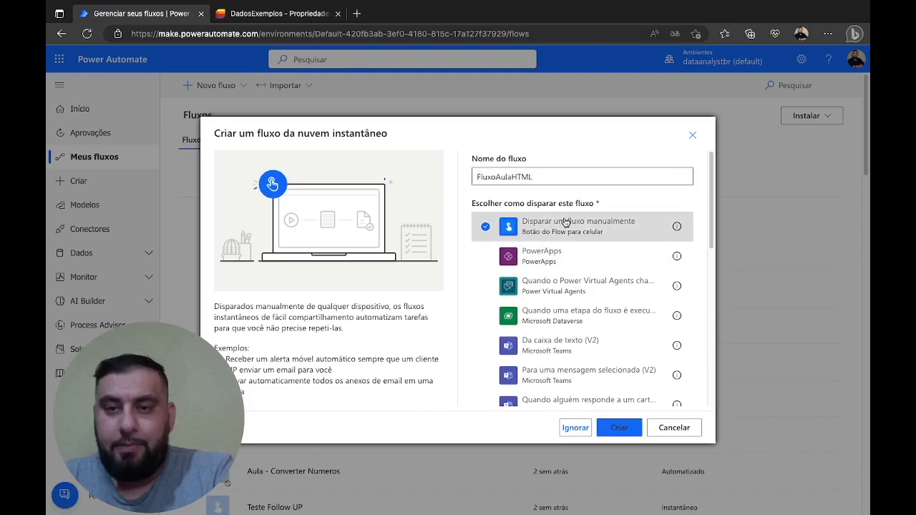
left_click(619, 427)
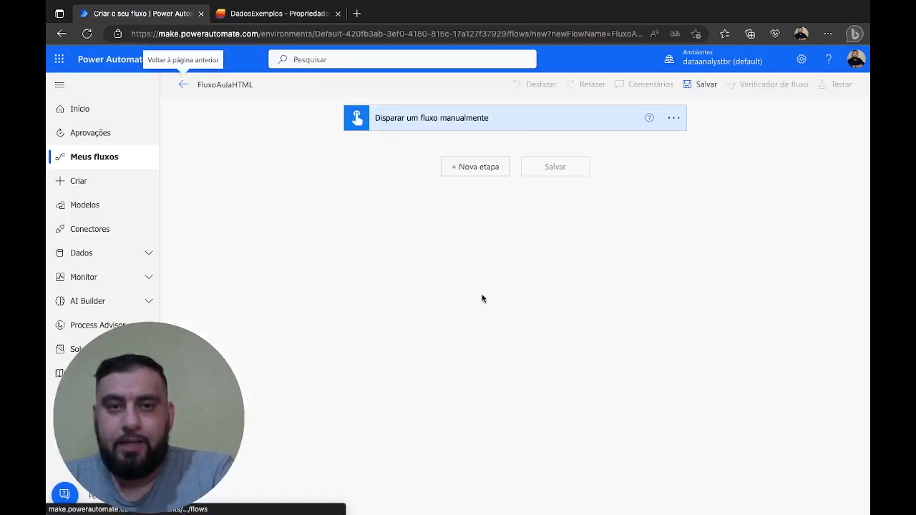
Switch to the DadosExemplos list in Microsoft Lists and open its only item for editing.
left_click(317, 17)
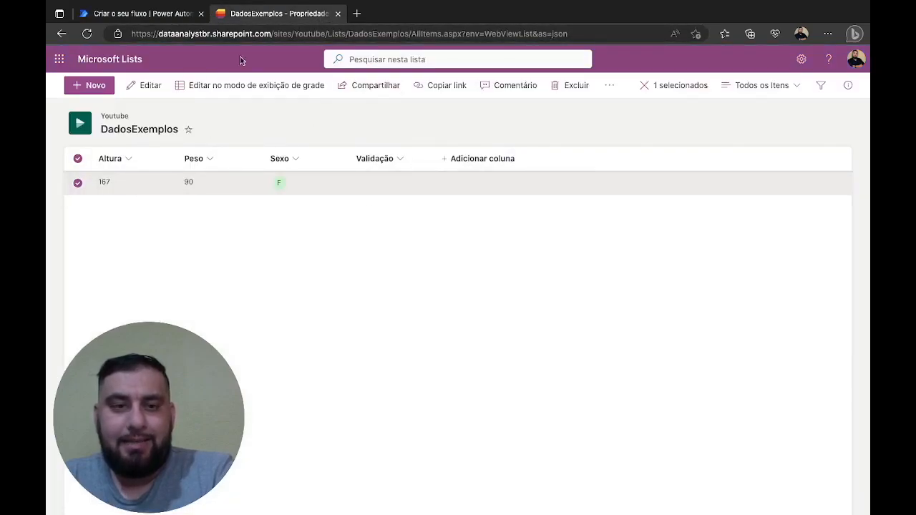
left_click(127, 122)
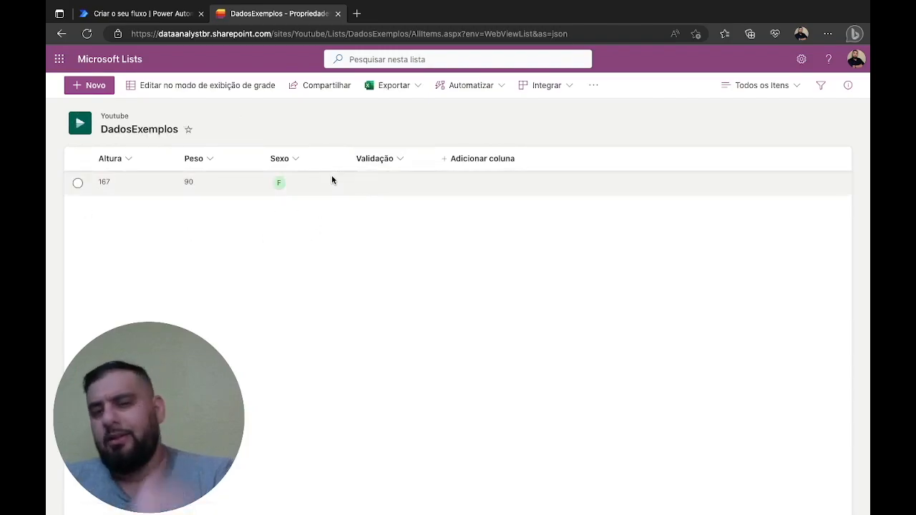
left_click(81, 185)
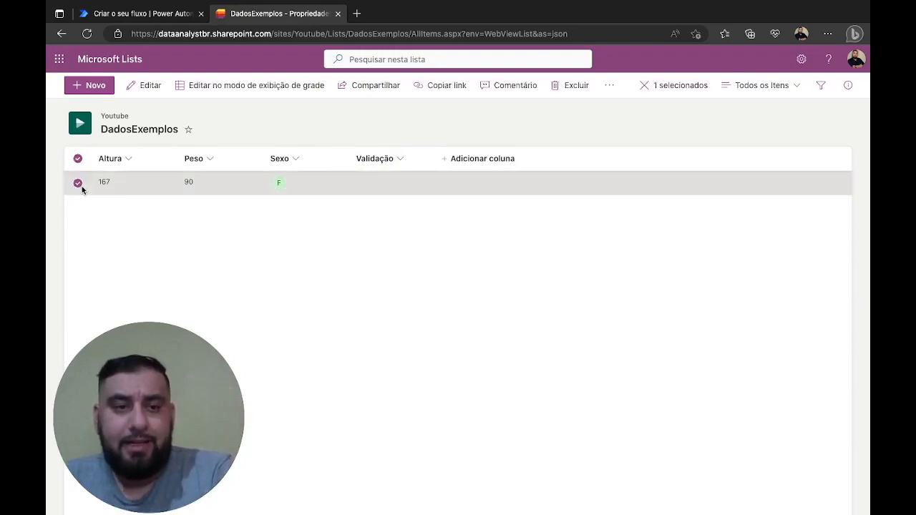
left_click(156, 91)
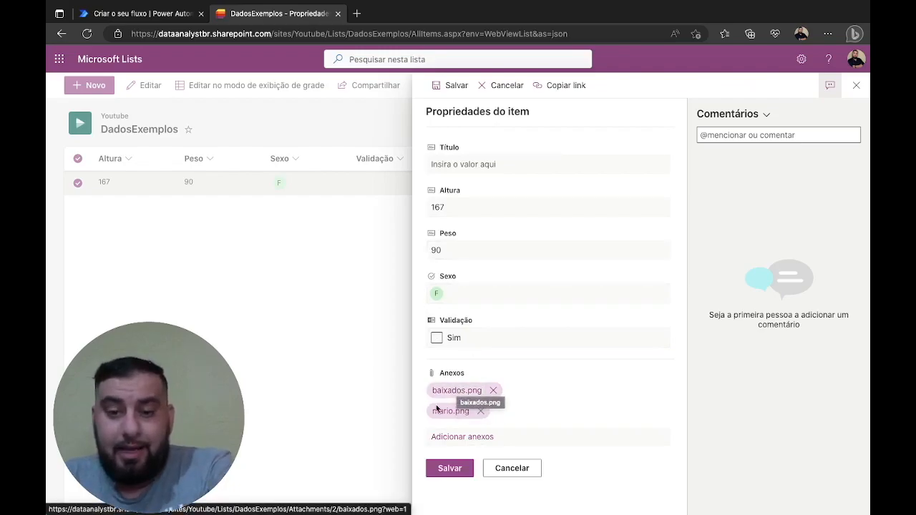
View the item's attachments baixados.png and mario.png, and close the item form without saving.
left_click(458, 392)
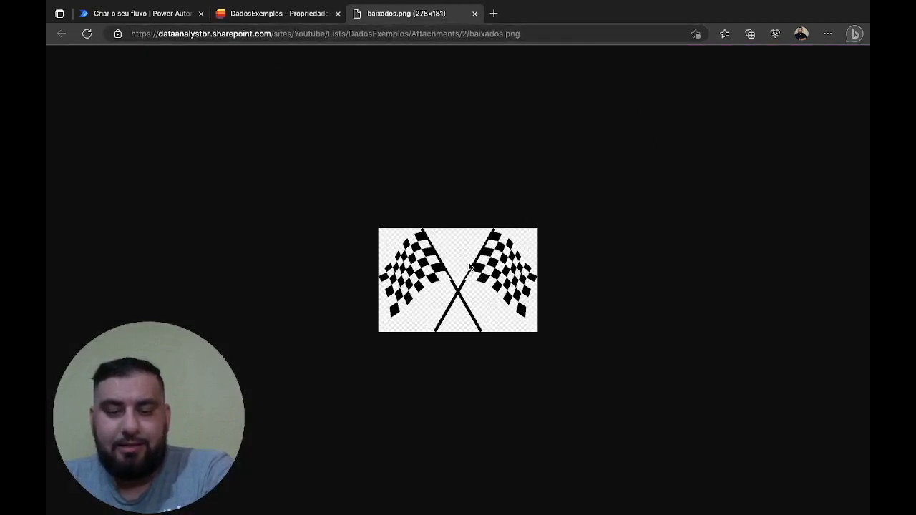
left_click(476, 16)
left_click(449, 412)
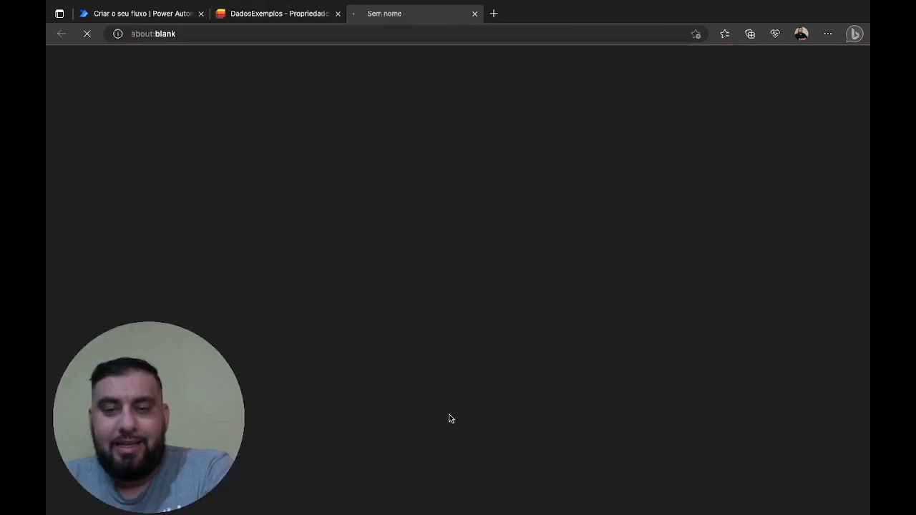
left_click(476, 14)
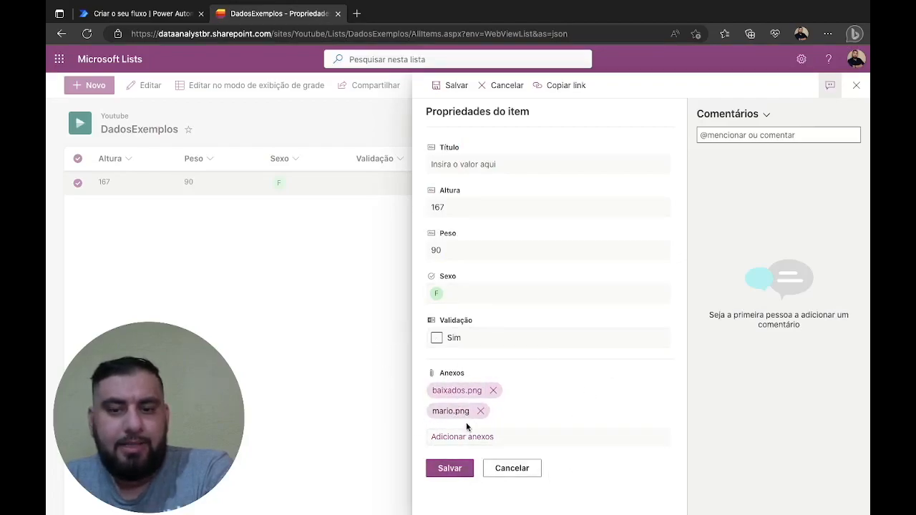
left_click(522, 469)
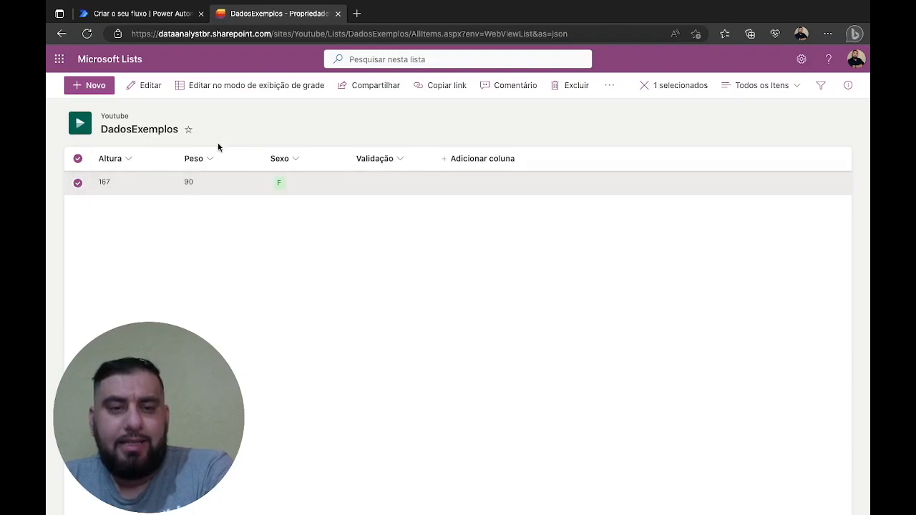
Return to the flow in Power Automate and add the SharePoint action "Obter itens" after the manual trigger.
left_click(174, 20)
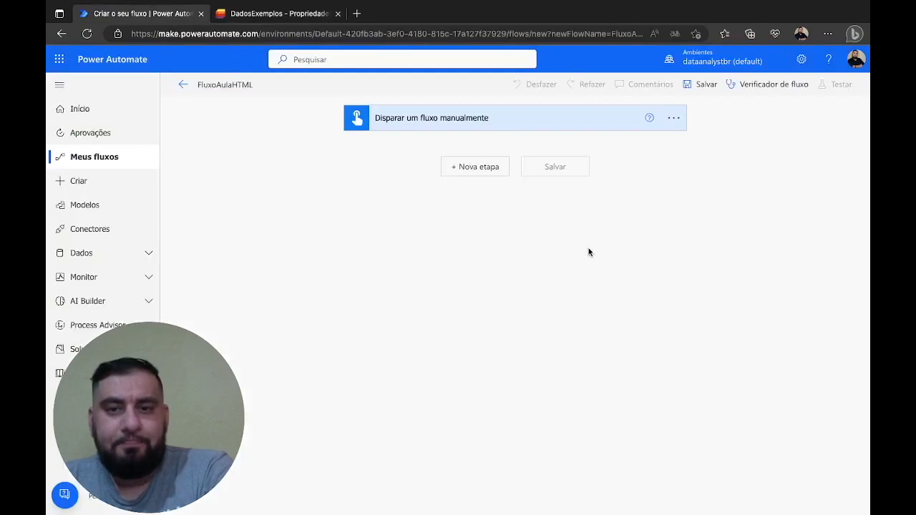
left_click(489, 172)
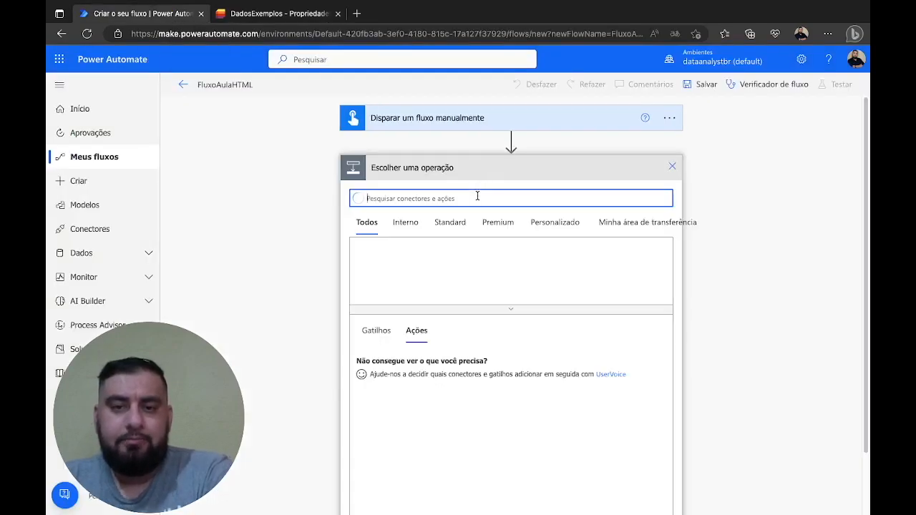
type("sharepoi")
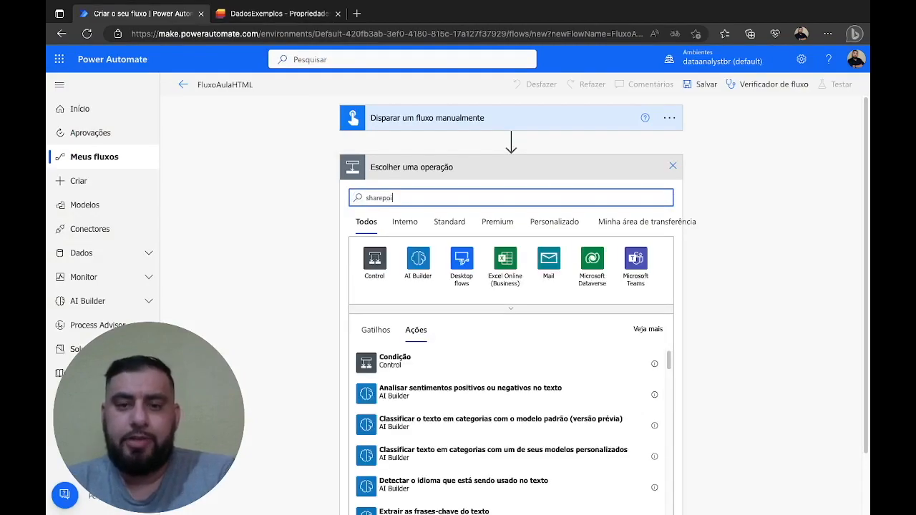
type("nt")
left_click(418, 258)
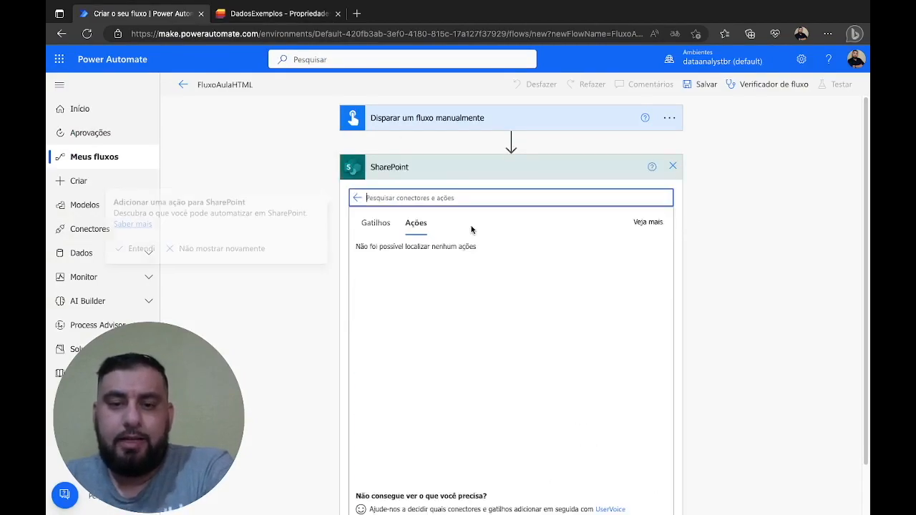
type("obter")
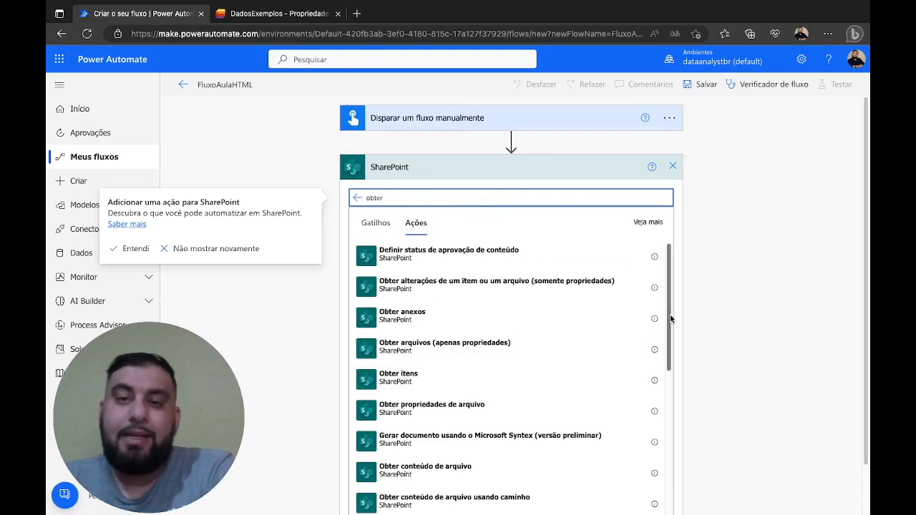
left_click_drag(671, 319, 667, 330)
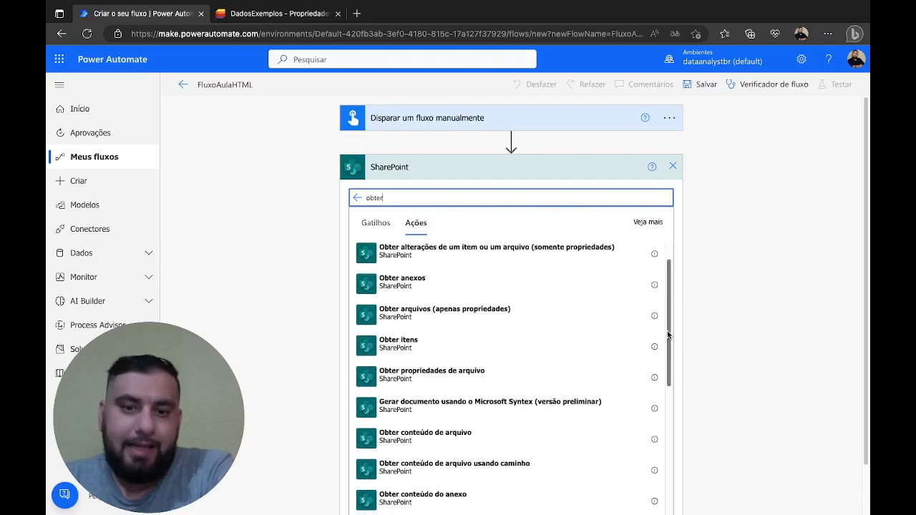
left_click(432, 345)
Set the Obter itens site address to Youtube and the list name to DadosExemplos, and save the flow.
left_click(671, 210)
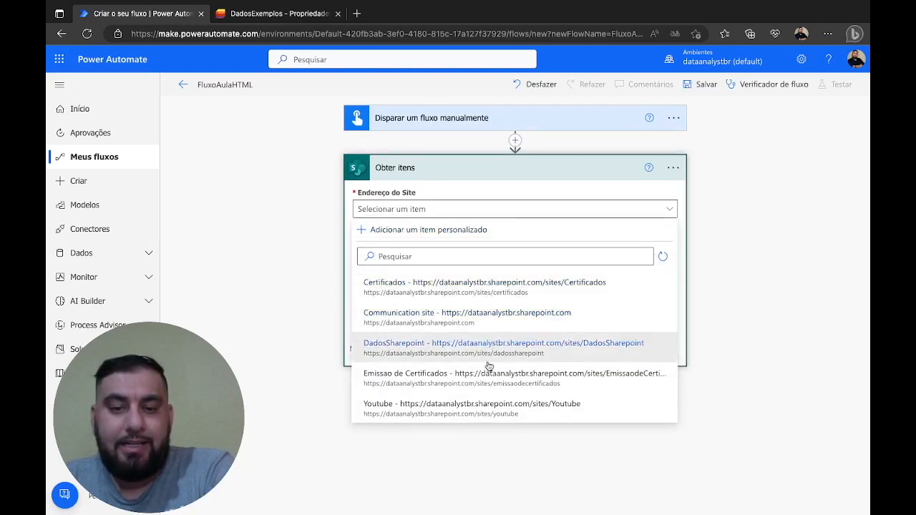
left_click(389, 409)
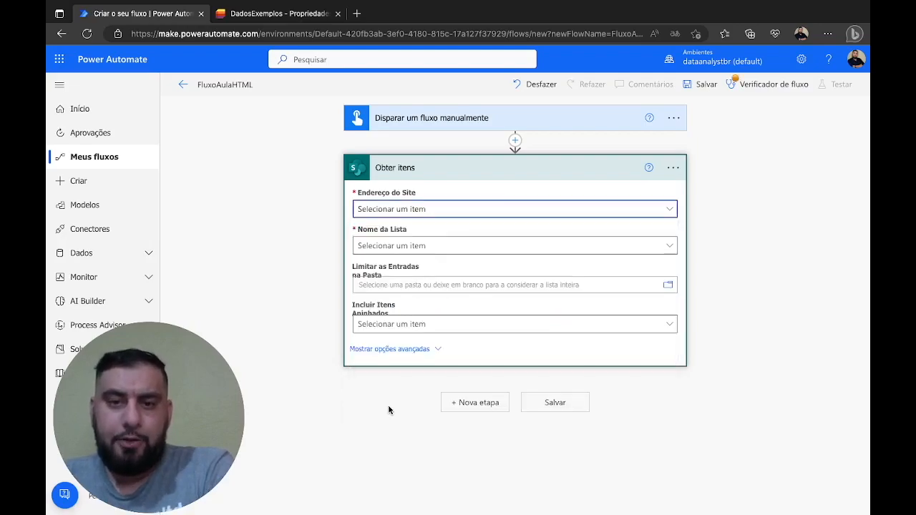
left_click(453, 247)
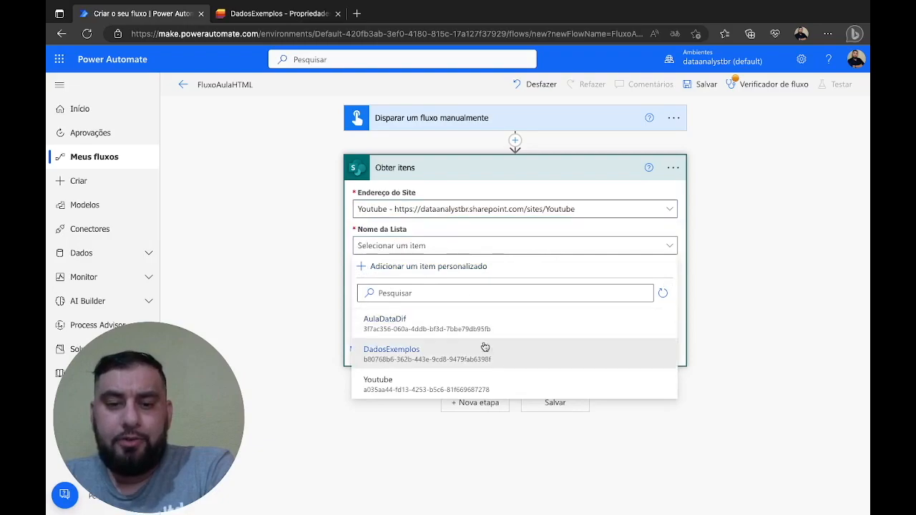
left_click(388, 353)
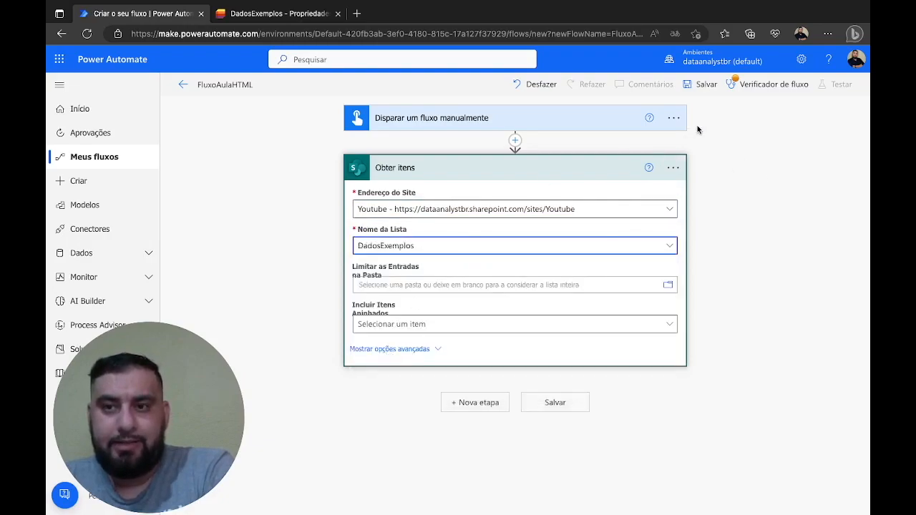
left_click(711, 89)
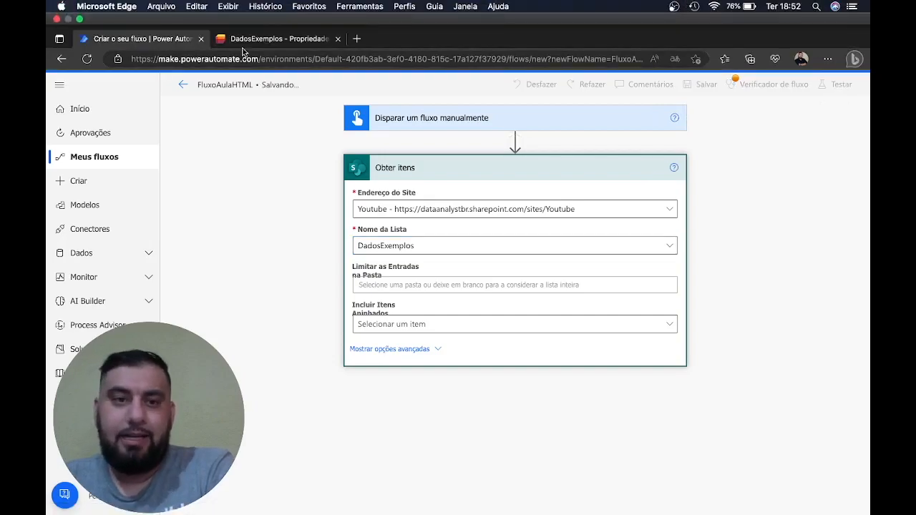
Dismiss the flow checker and run a manual test of the saved flow.
left_click(249, 41)
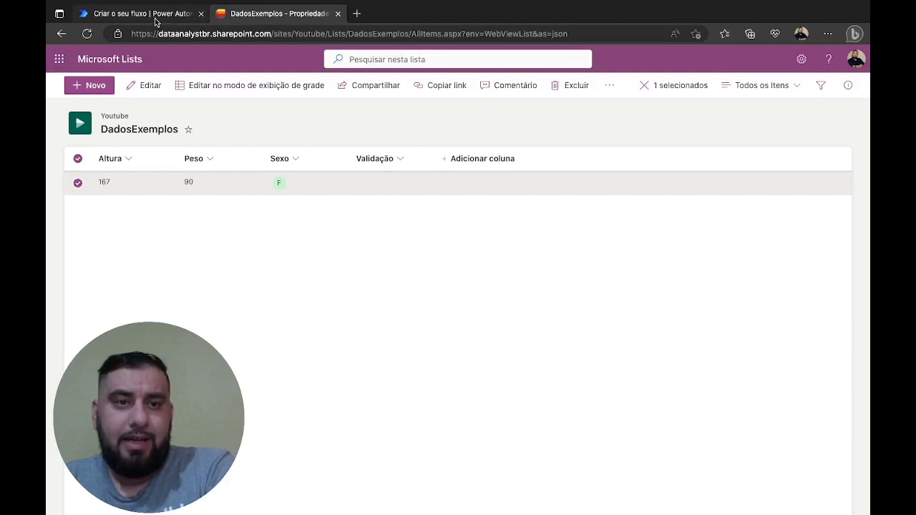
left_click(156, 17)
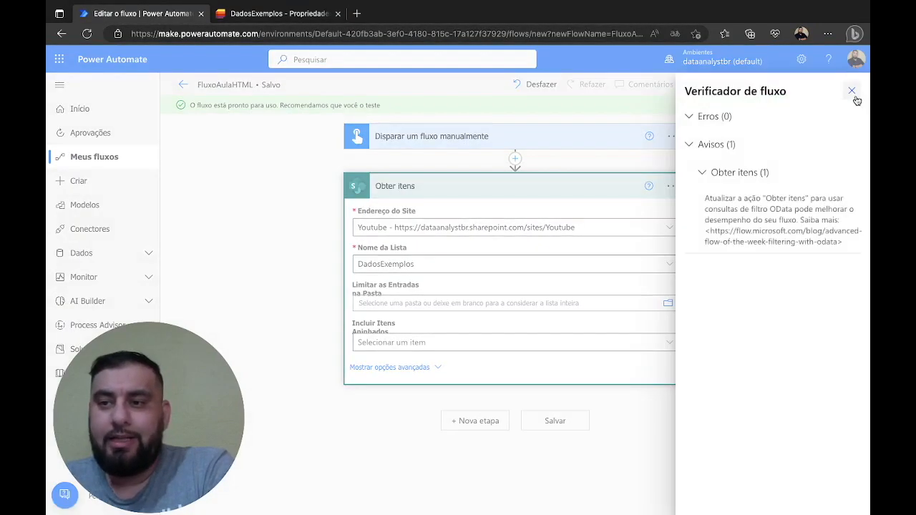
left_click(851, 90)
left_click(837, 85)
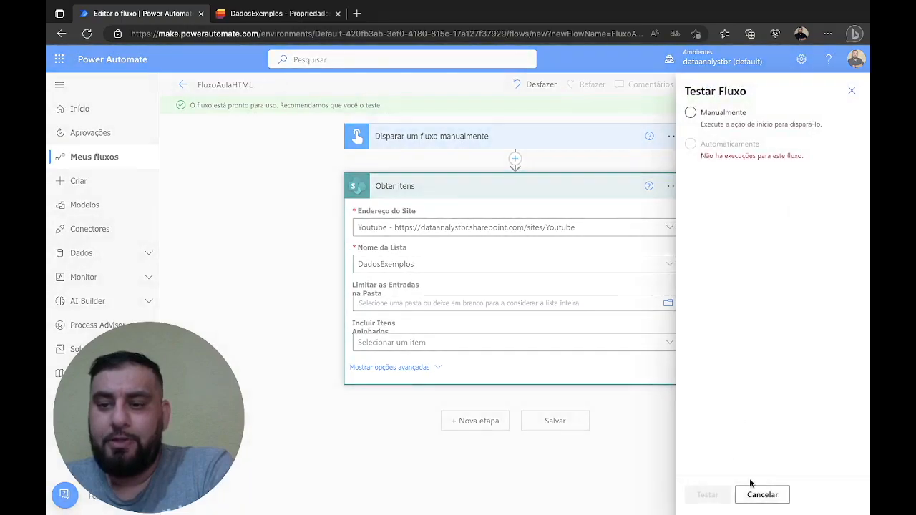
left_click(735, 120)
left_click(709, 495)
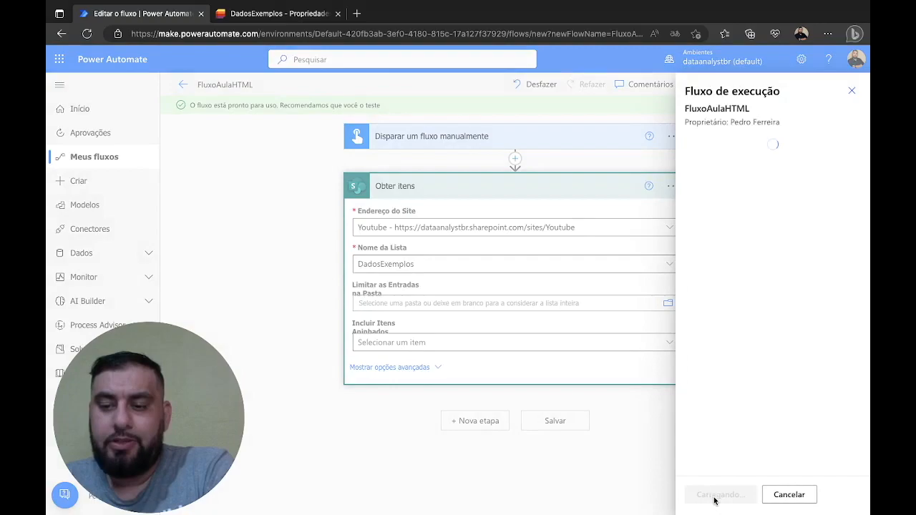
left_click(713, 493)
left_click(715, 495)
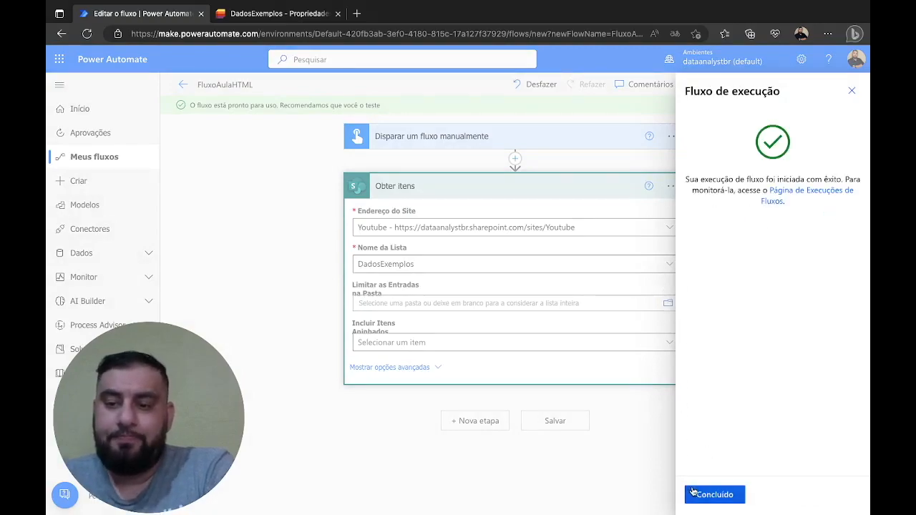
left_click(713, 494)
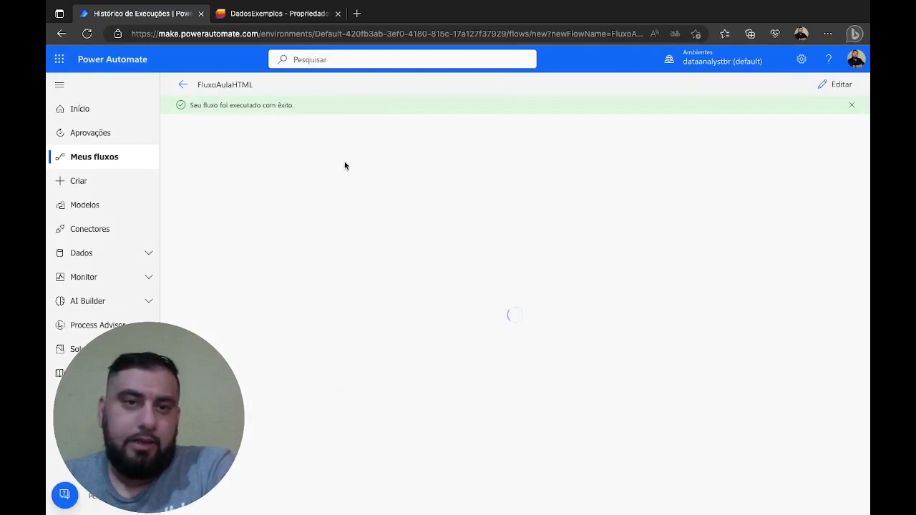
Open the raw output of the Obter itens run, examine the returned JSON for attachment data and close it.
left_click(432, 196)
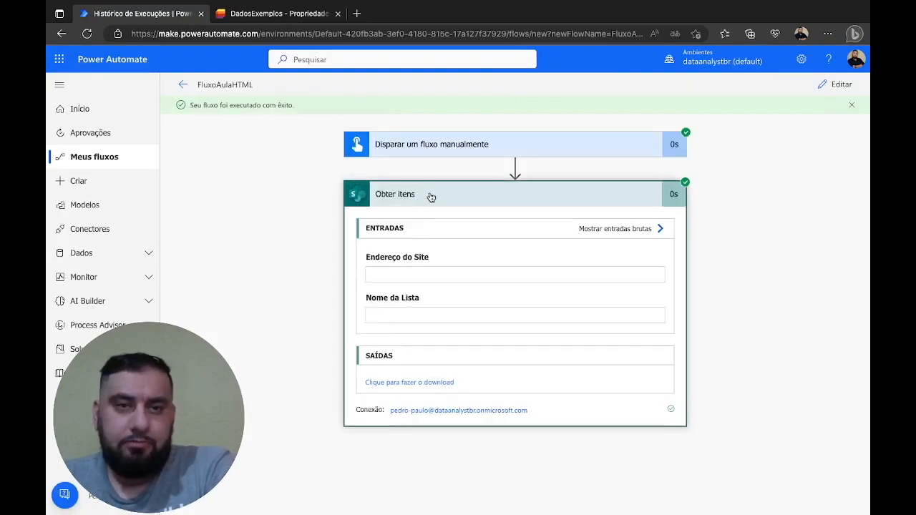
left_click(417, 382)
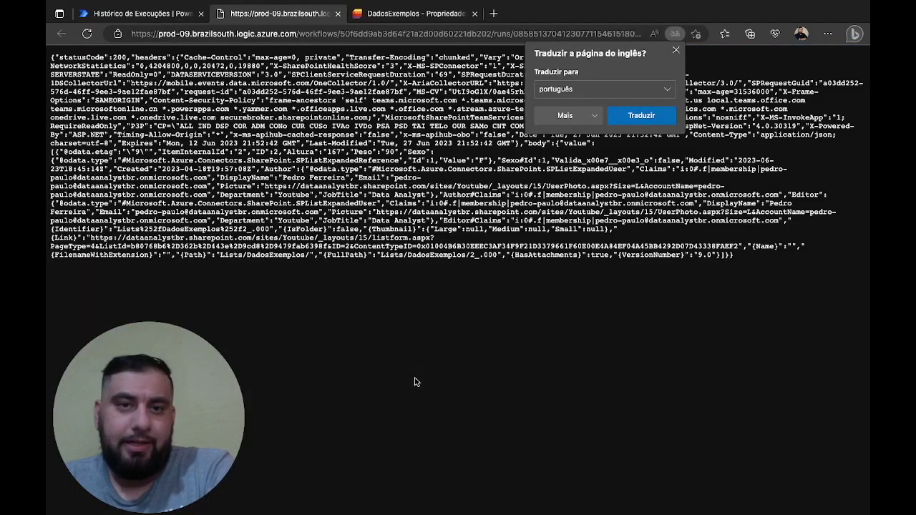
left_click(676, 51)
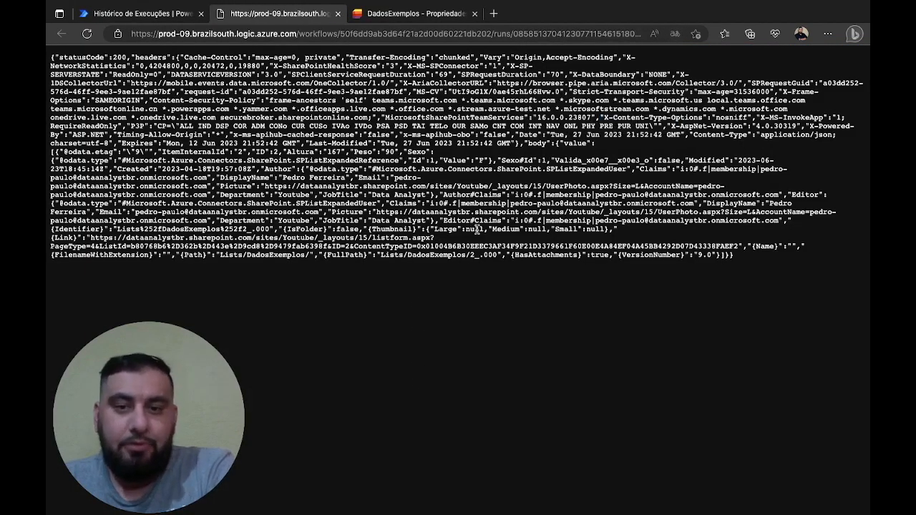
left_click_drag(752, 260, 50, 56)
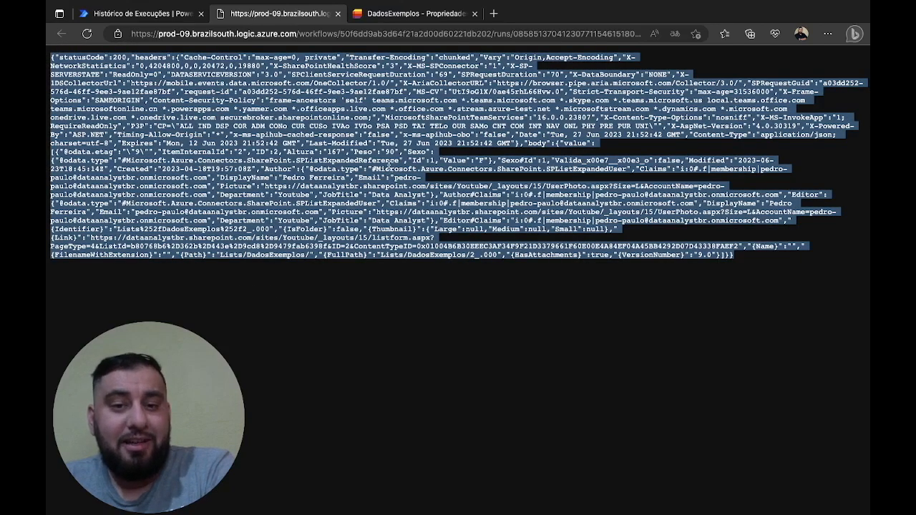
left_click(390, 164)
left_click_drag(767, 260, 431, 227)
left_click_drag(306, 126, 491, 187)
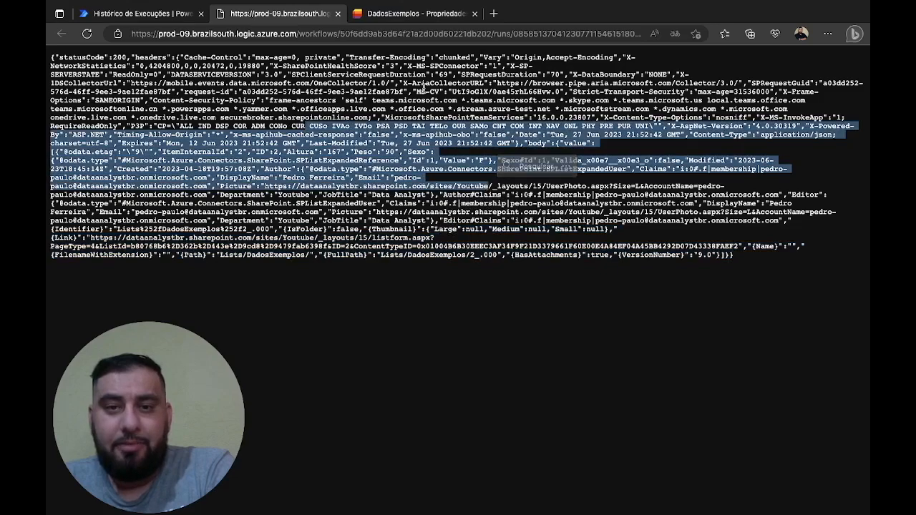
left_click(338, 39)
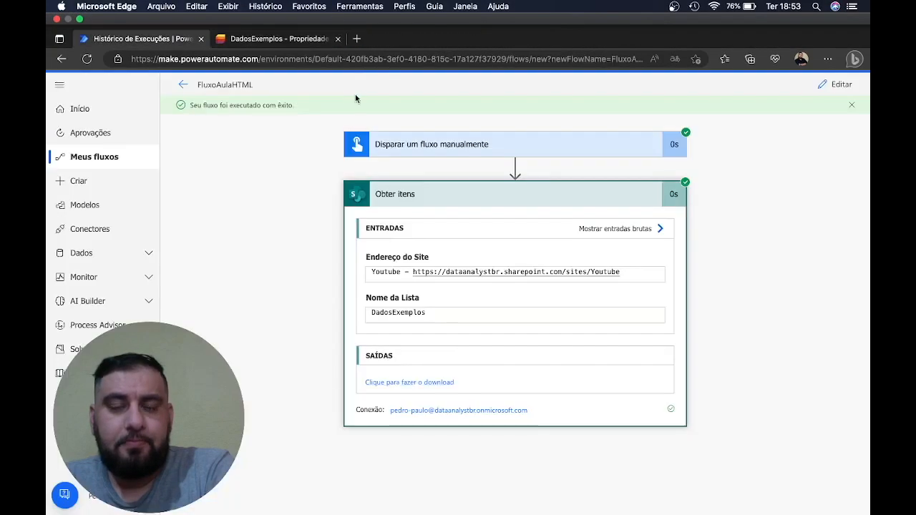
Reopen the flow for editing and add an Aplicar a cada loop after Obter itens that iterates over its value output.
left_click(831, 95)
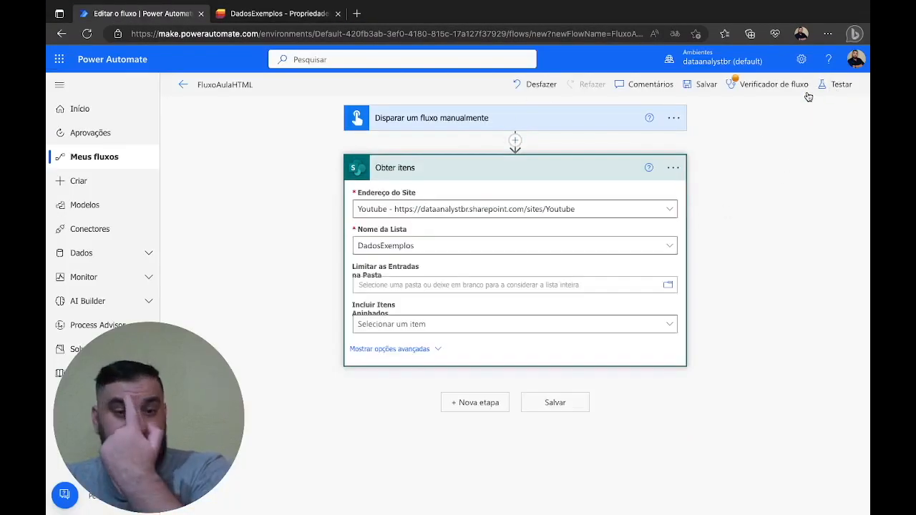
left_click(479, 403)
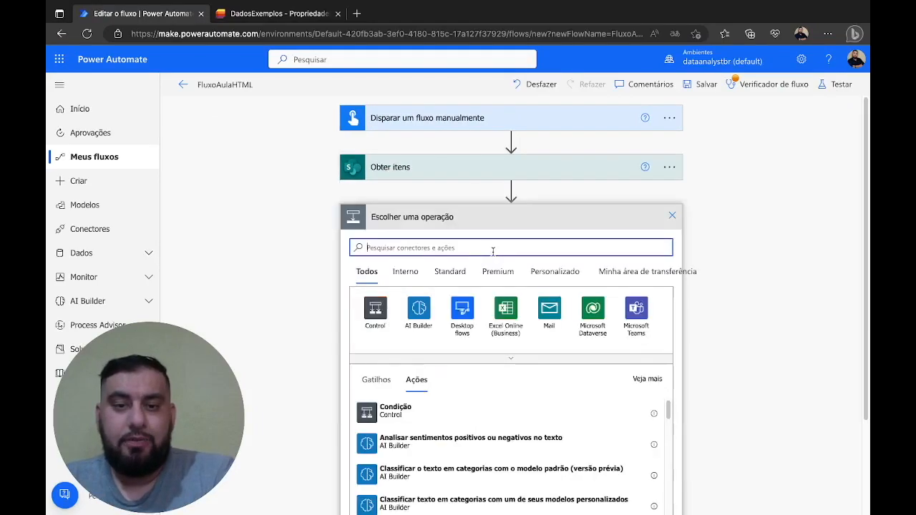
left_click(377, 312)
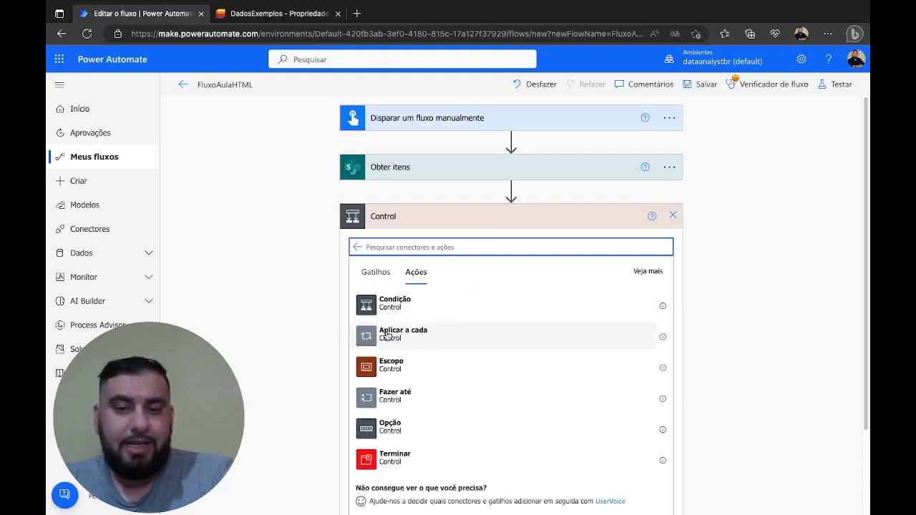
left_click(386, 335)
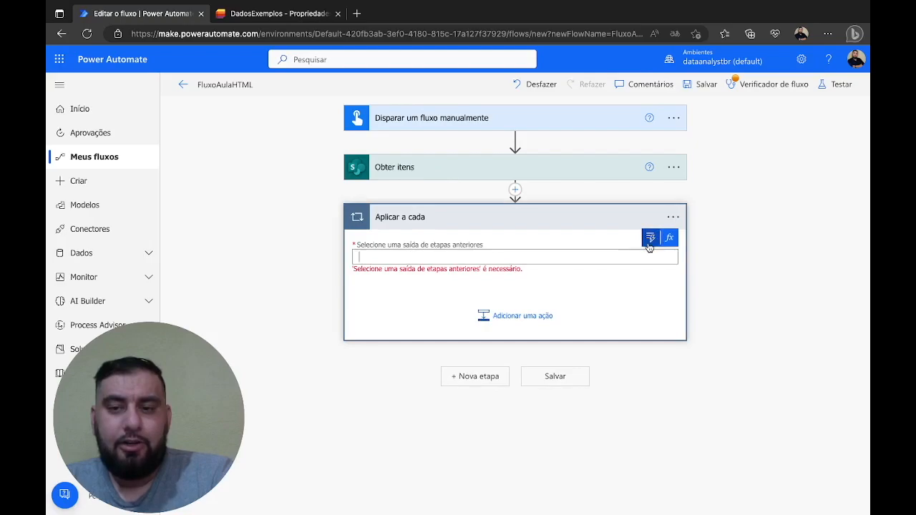
left_click(646, 240)
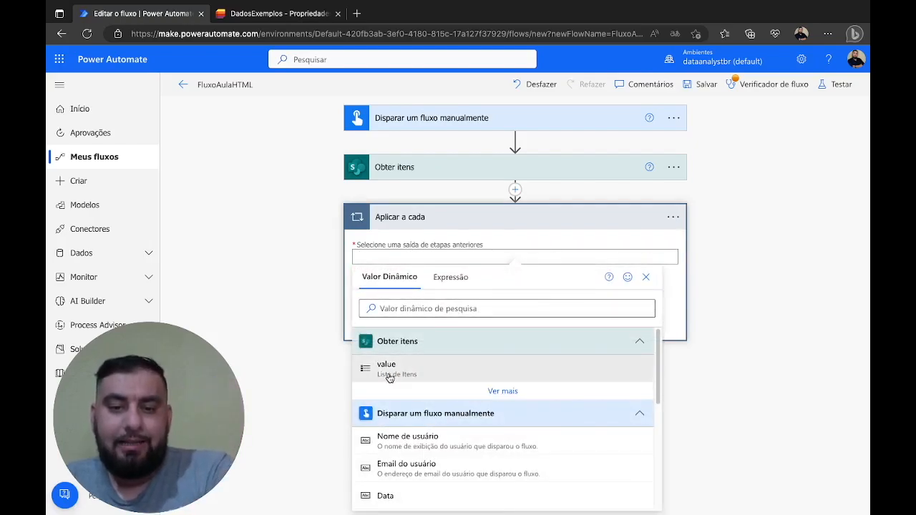
left_click(433, 371)
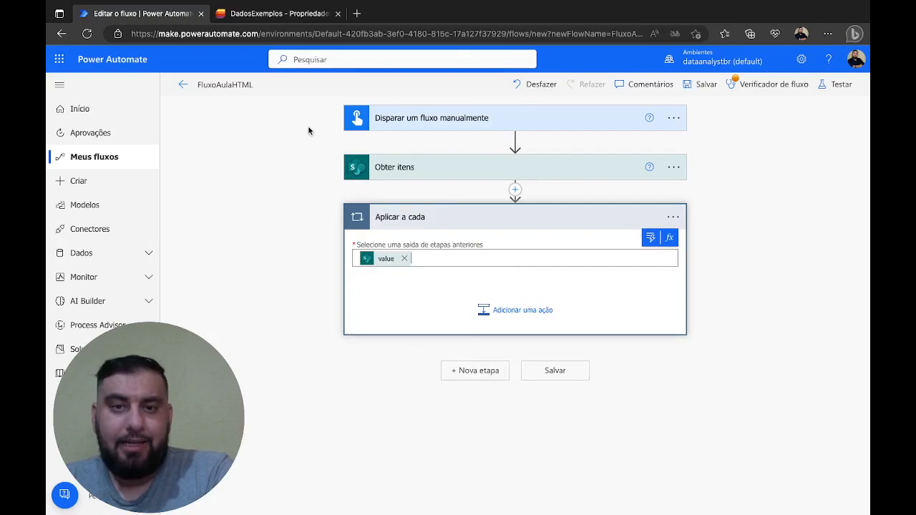
Add the SharePoint action Obter anexos inside the Aplicar a cada loop.
left_click(279, 14)
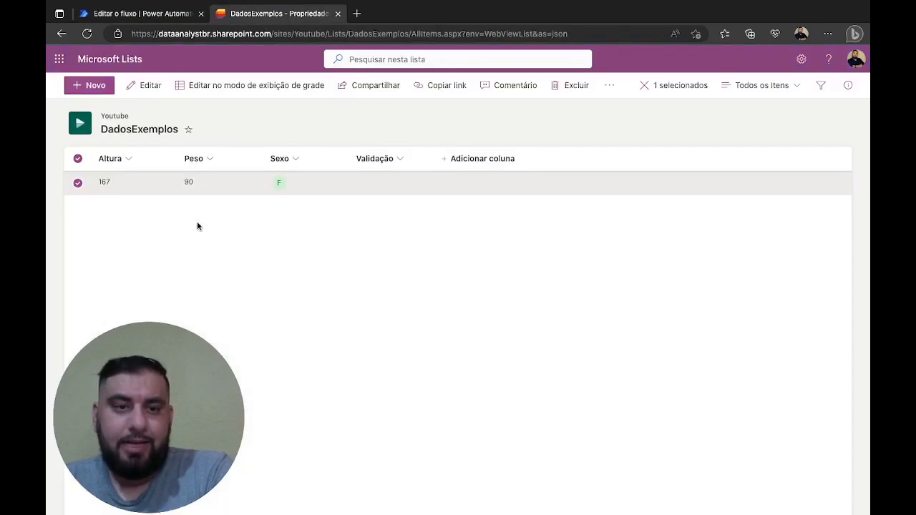
left_click(144, 13)
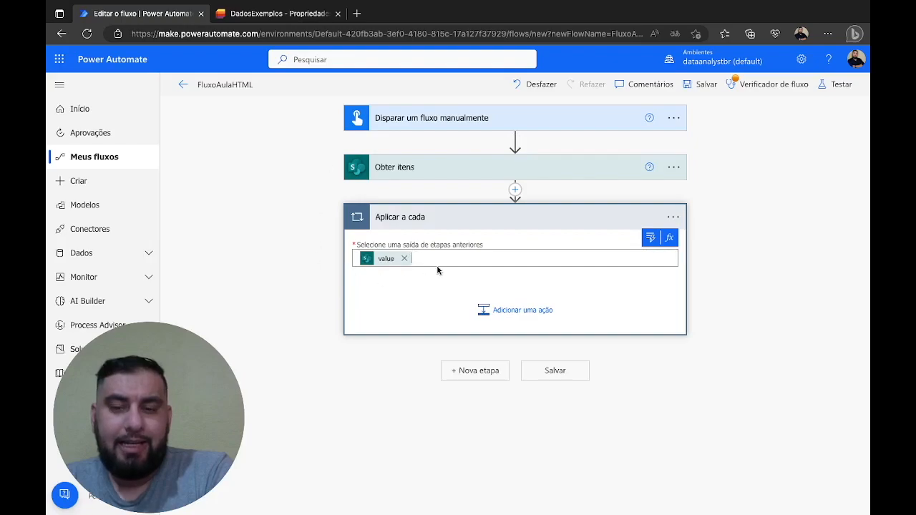
left_click(510, 320)
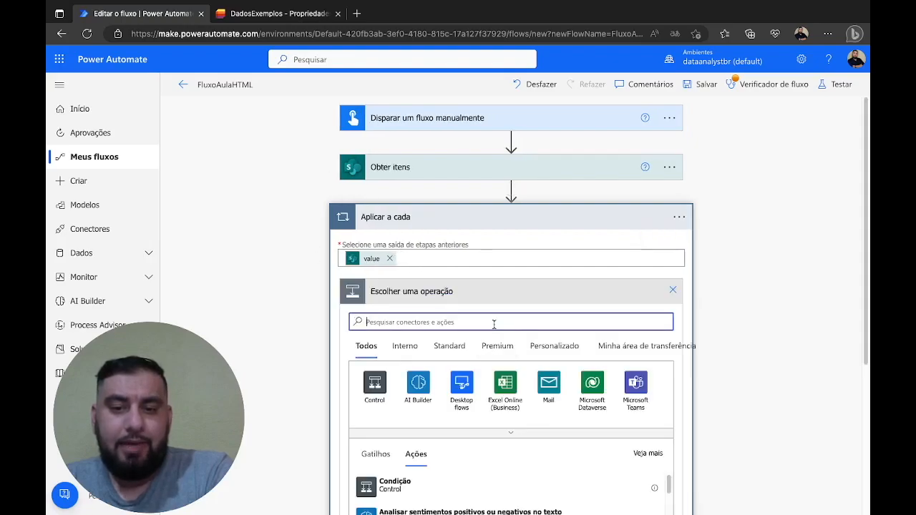
type("sharepoint")
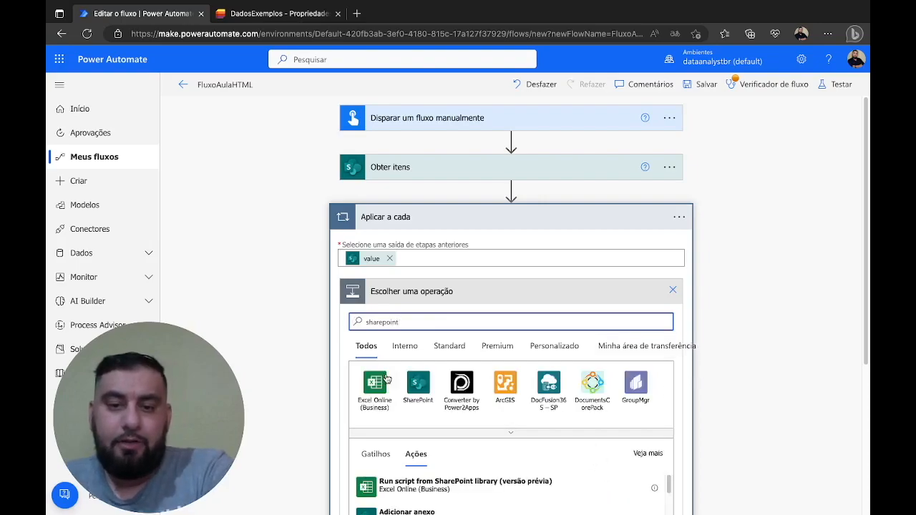
left_click(419, 386)
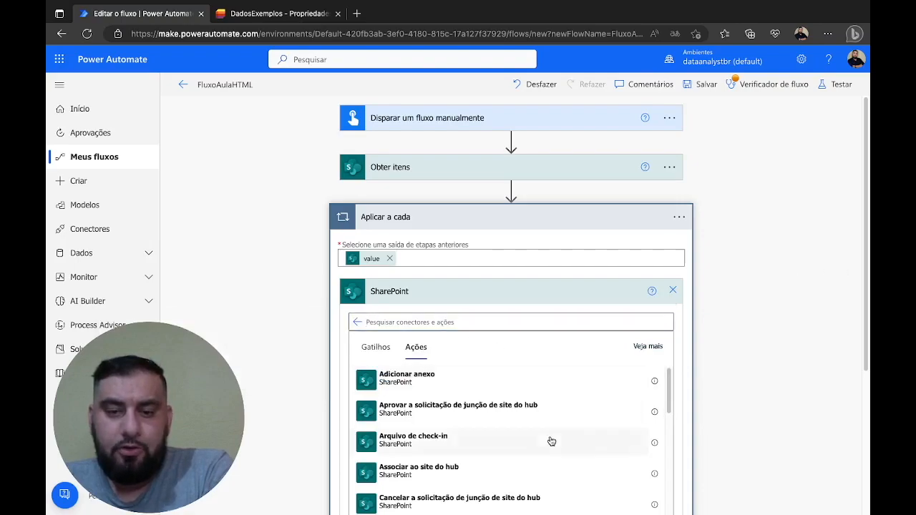
scroll(856, 385, "down", 2)
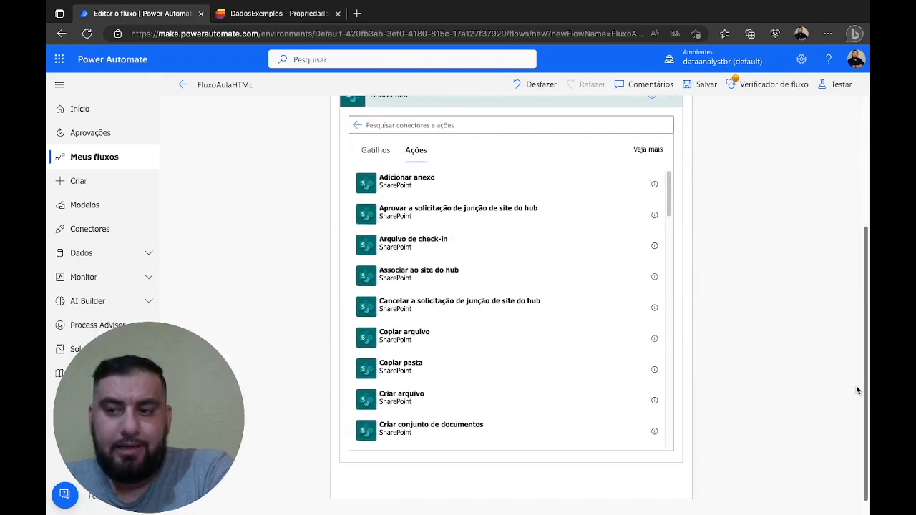
scroll(536, 384, "down", 6)
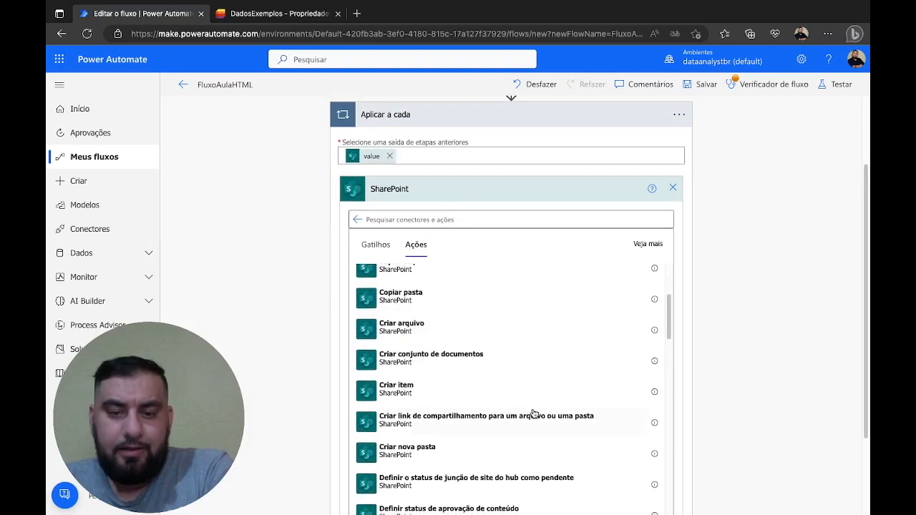
scroll(534, 413, "down", 1)
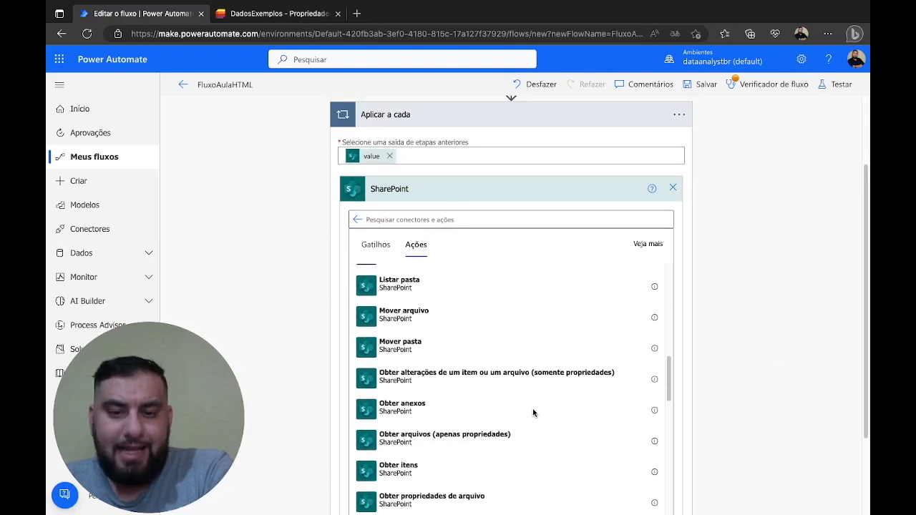
left_click(391, 408)
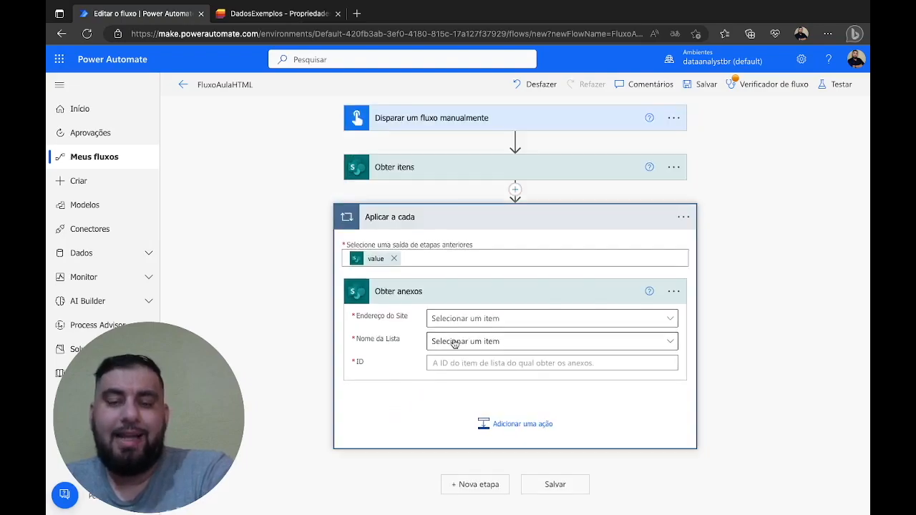
Check the attachments of the DadosExemplos item in Microsoft Lists, close its form without saving and return to the flow in Power Automate.
left_click(255, 10)
left_click(146, 85)
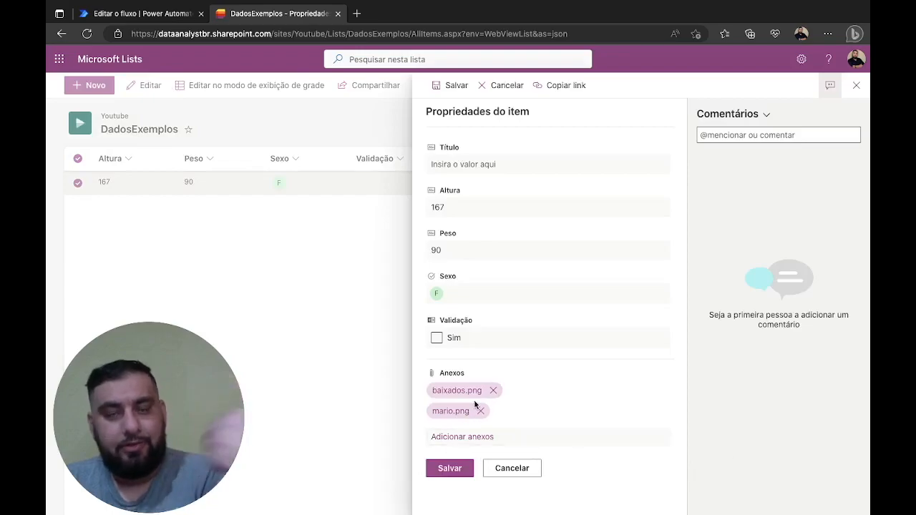
left_click(512, 468)
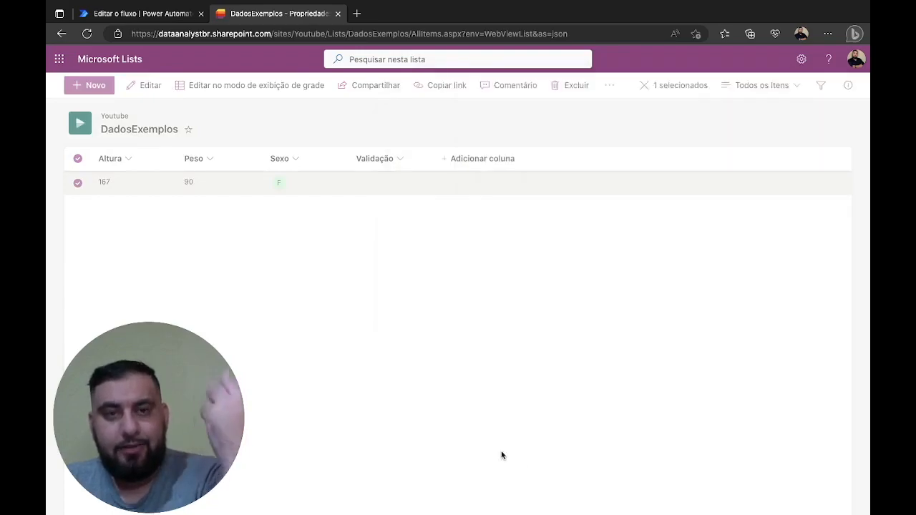
left_click(136, 14)
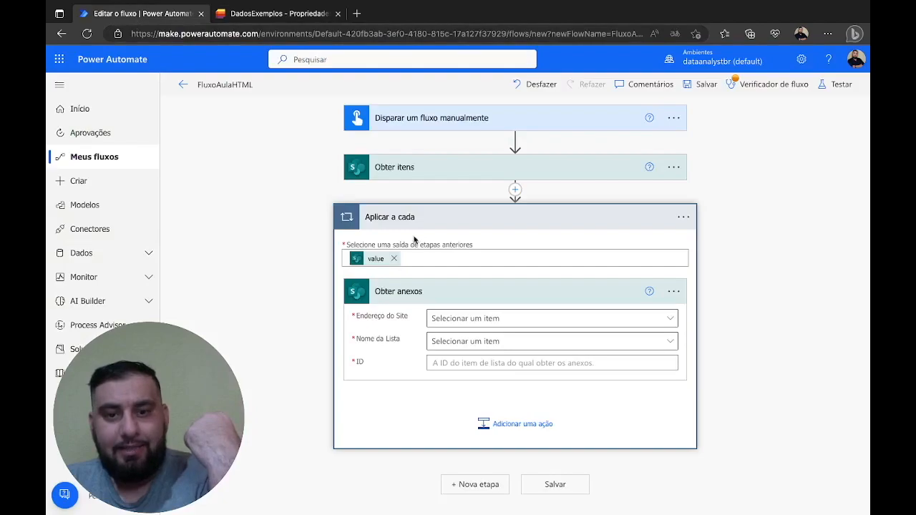
Set the Obter anexos site address to Youtube, the list name to DadosExemplos and the ID to the dynamic ID from Obter itens.
left_click(640, 319)
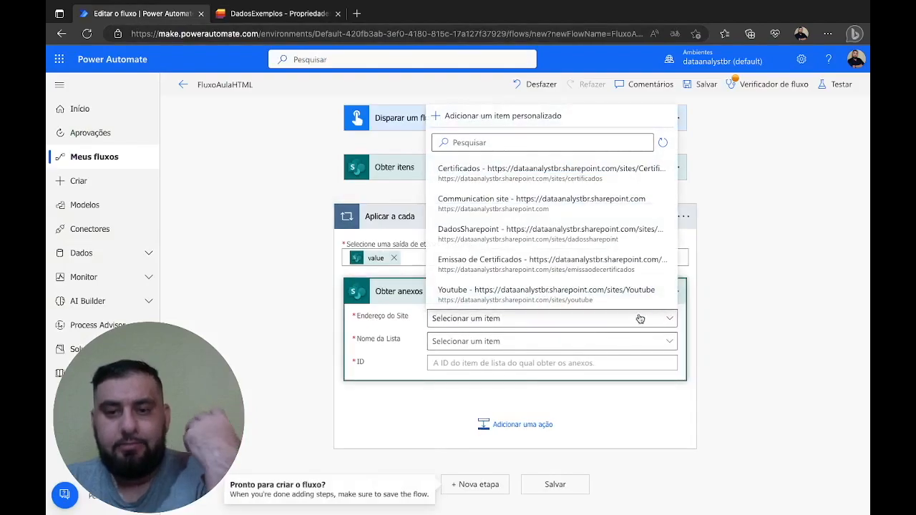
left_click(588, 300)
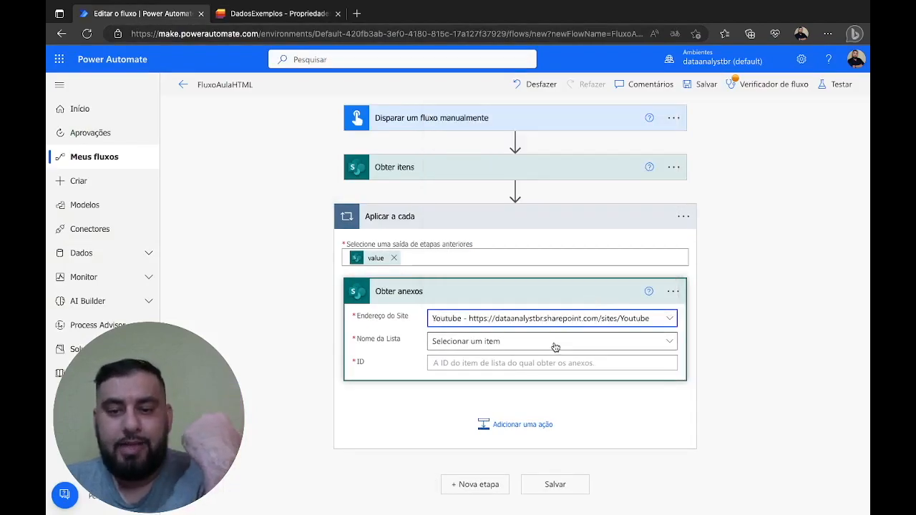
left_click(552, 344)
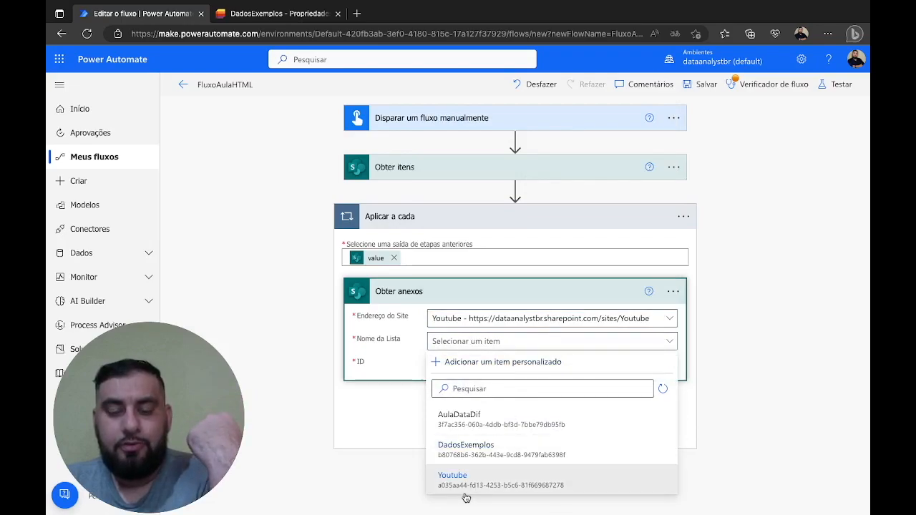
left_click(476, 449)
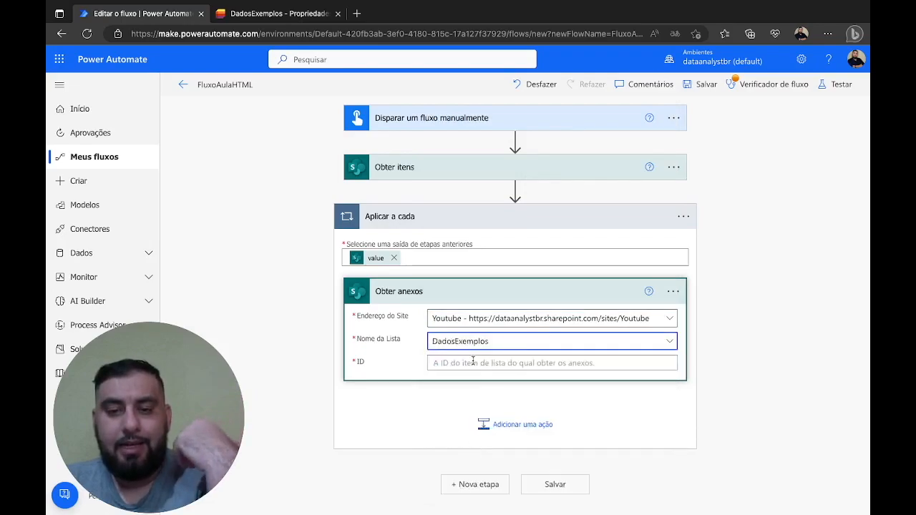
left_click(650, 343)
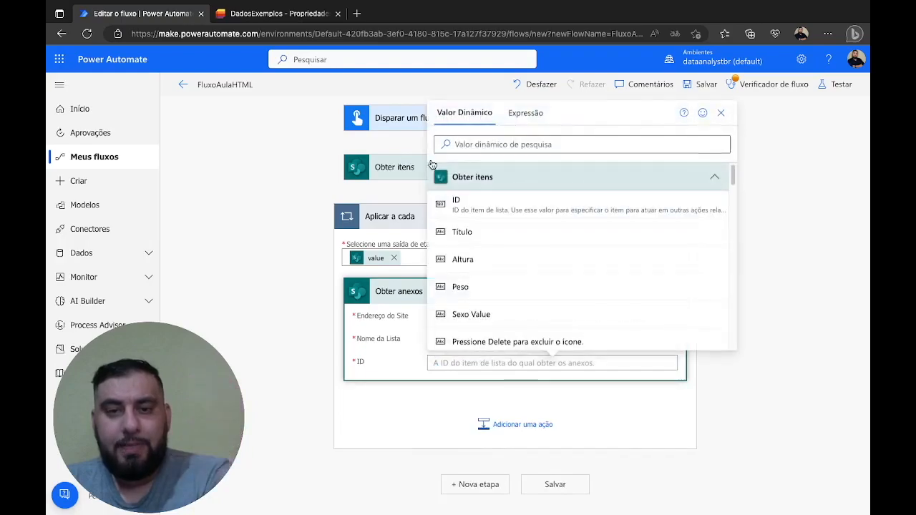
left_click(527, 214)
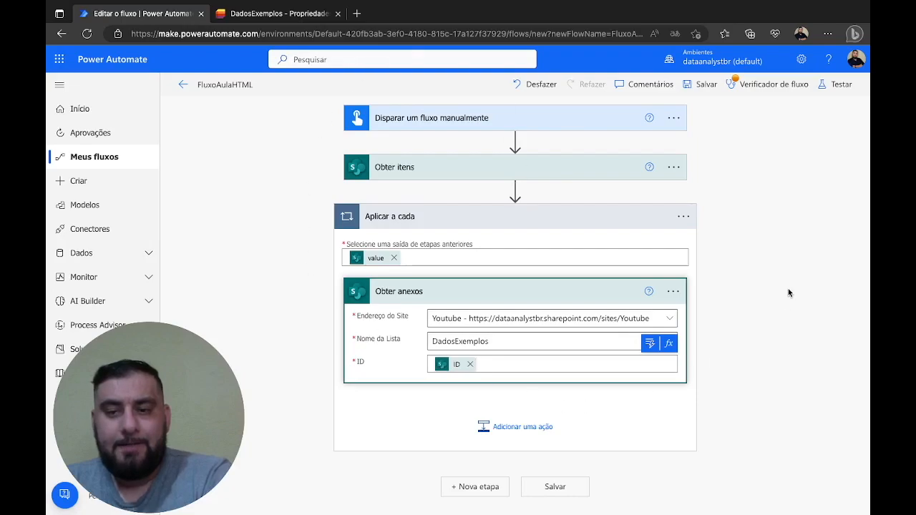
left_click(782, 327)
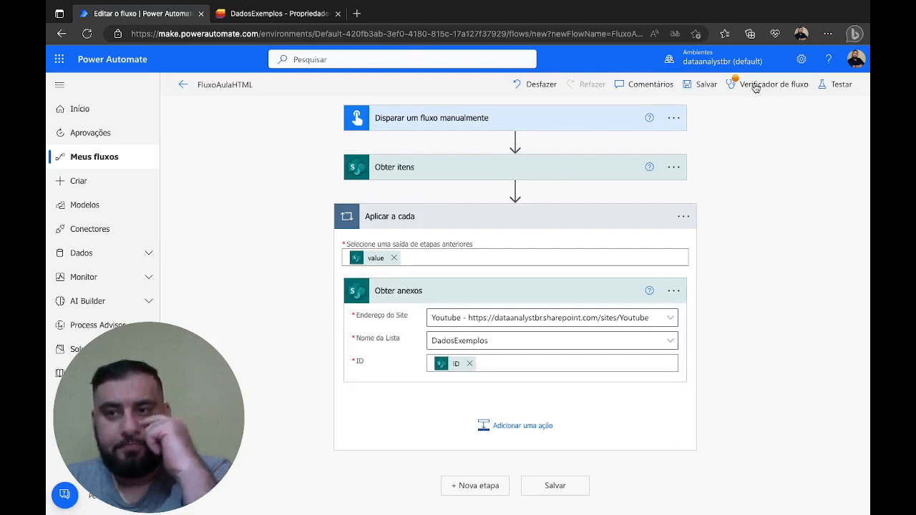
Save the flow and run a manual test of it.
left_click(838, 87)
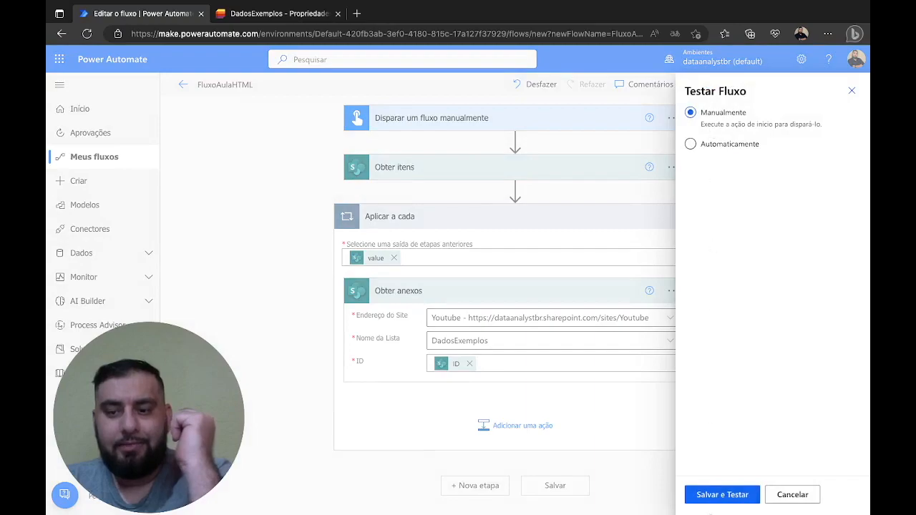
left_click(725, 494)
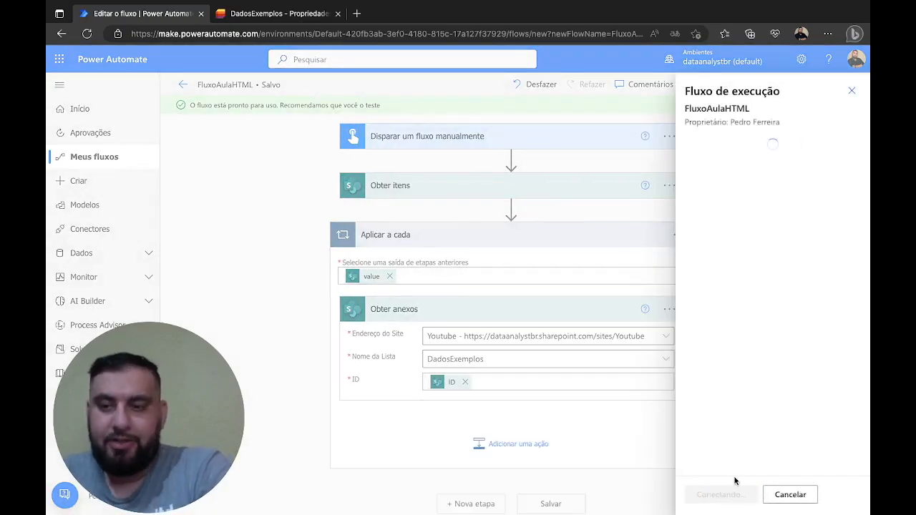
left_click(852, 90)
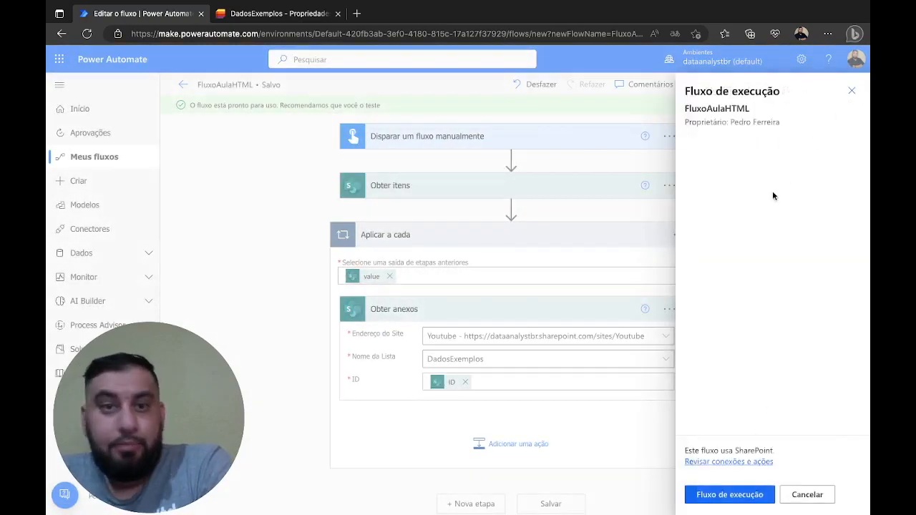
left_click(712, 503)
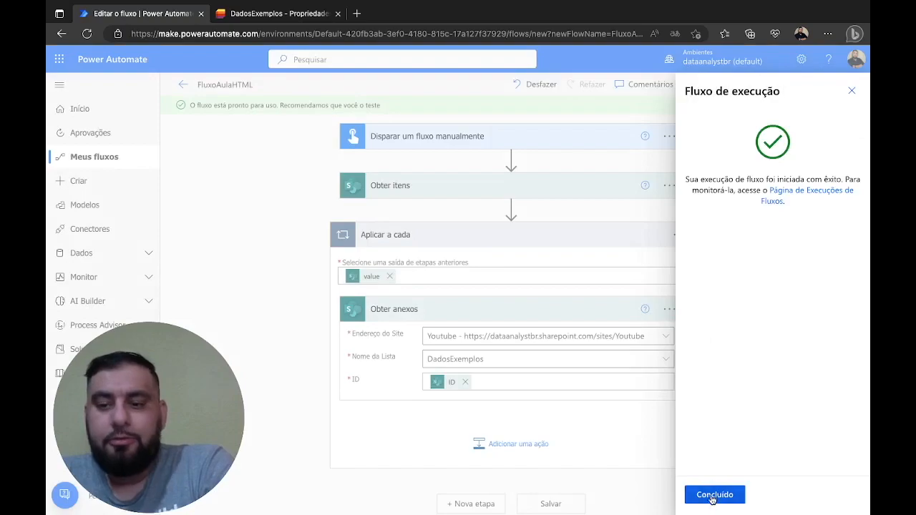
left_click(712, 495)
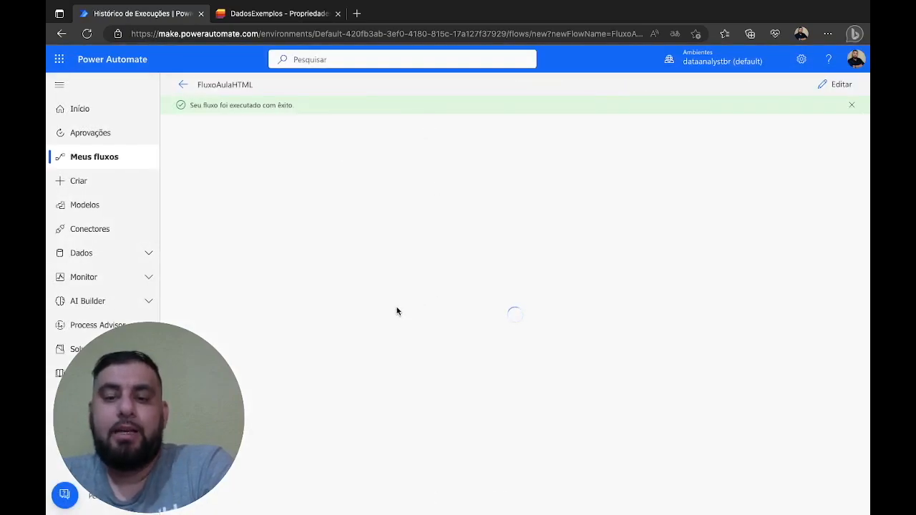
Expand the Obter anexos run inside the Aplicar a cada loop and examine the attachment entries in its output body.
left_click(436, 256)
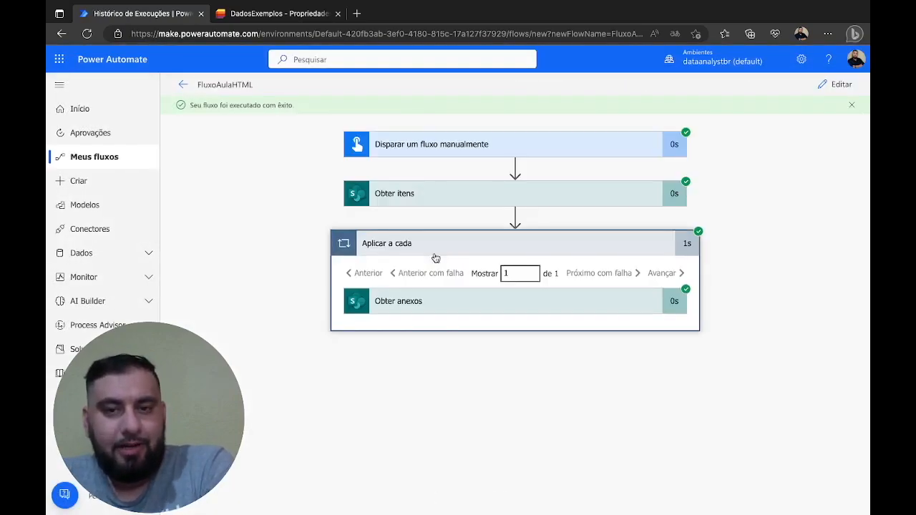
left_click(480, 306)
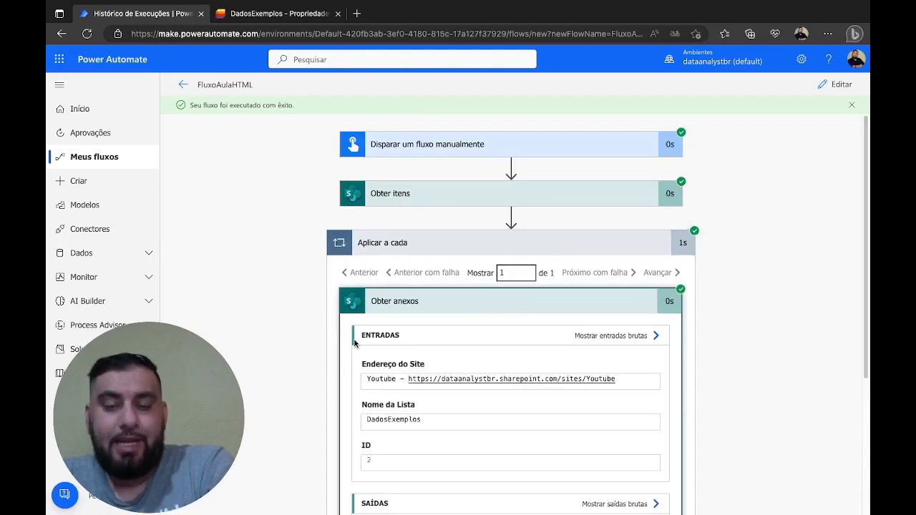
scroll(847, 351, "down", 3)
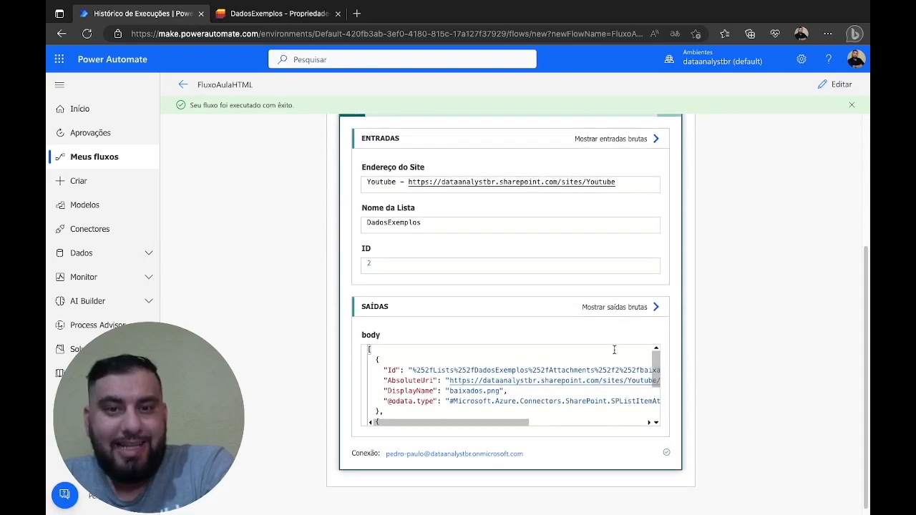
left_click_drag(655, 368, 659, 405)
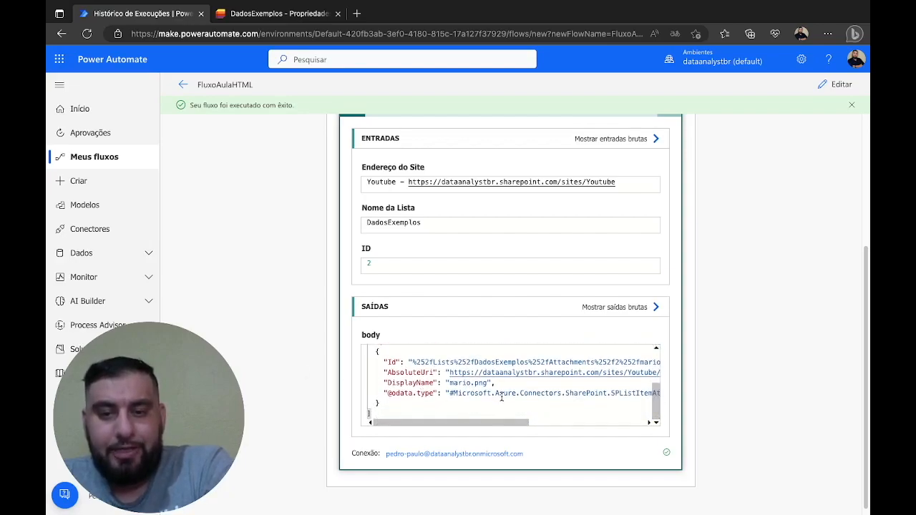
left_click_drag(454, 383, 463, 385)
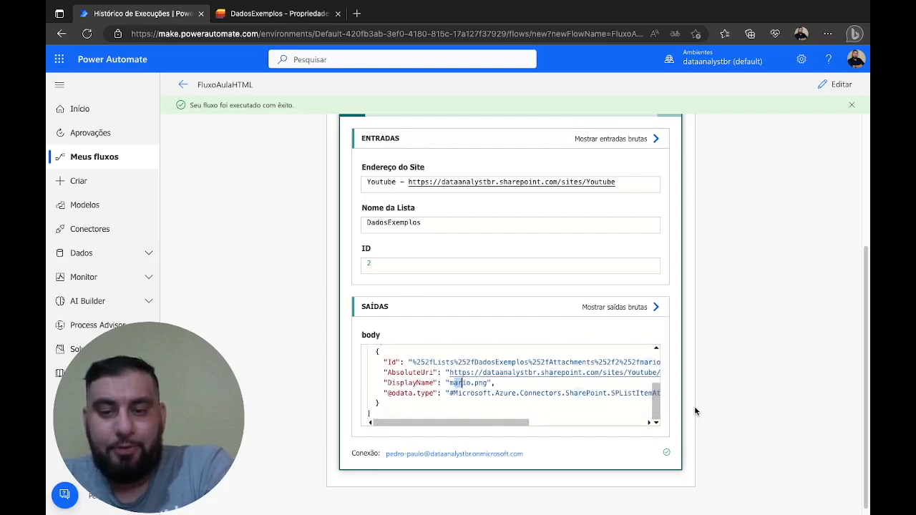
Examine the Id, AbsoluteUri and DisplayName fields of the baixados.png and mario.png entries in the Obter anexos output body.
left_click_drag(657, 407, 657, 369)
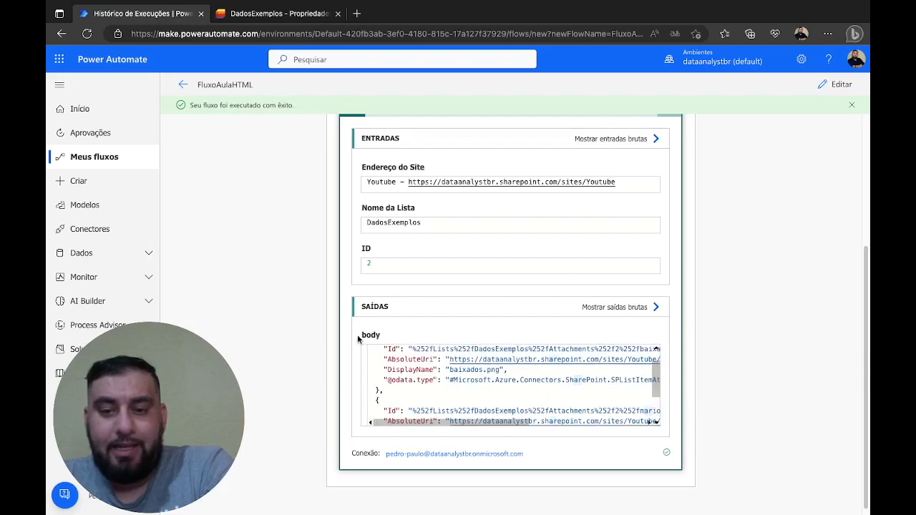
left_click_drag(452, 370, 513, 371)
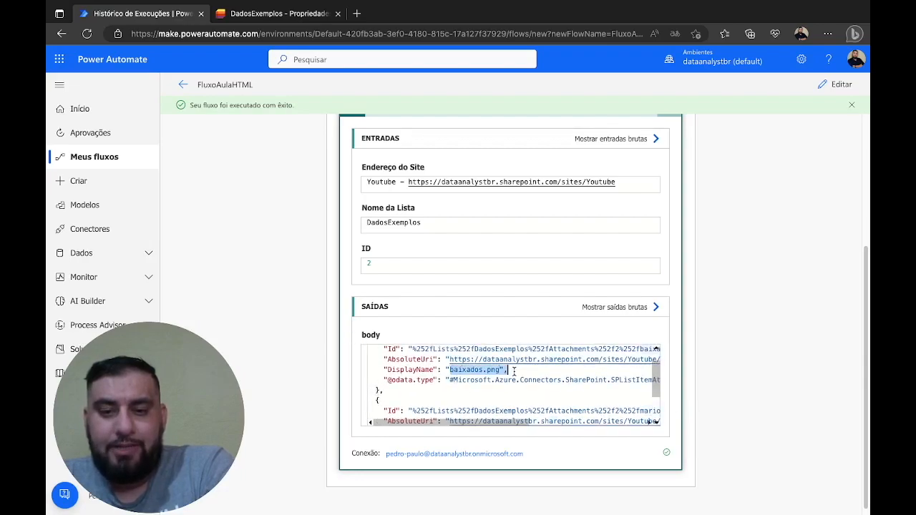
left_click(510, 390)
scroll(385, 392, "down", 1)
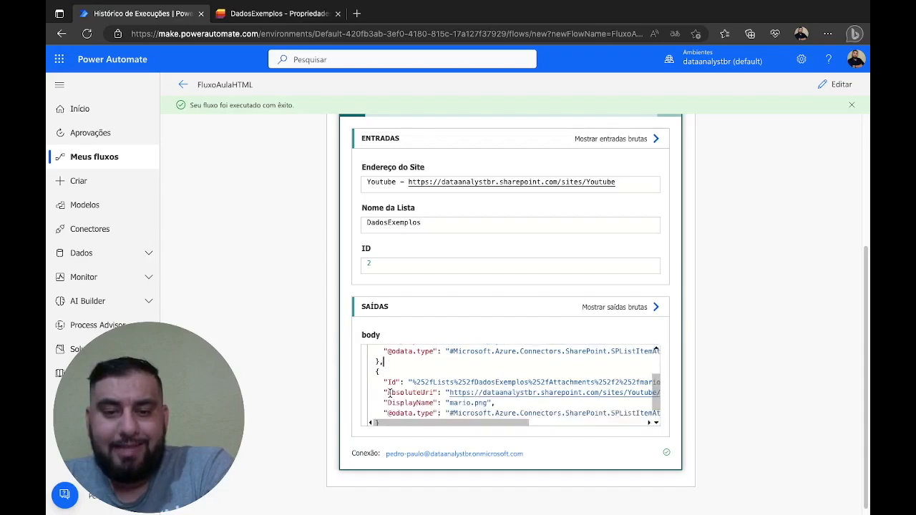
left_click_drag(414, 391, 541, 387)
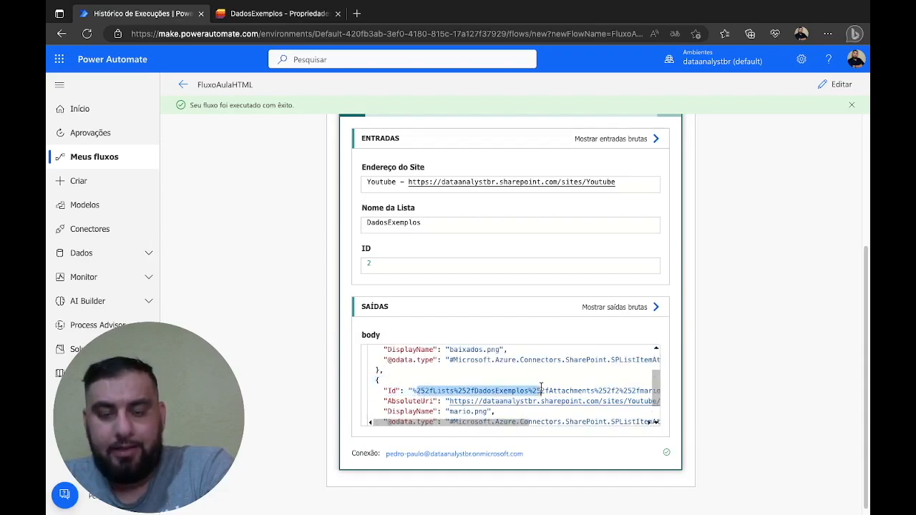
left_click(405, 401)
scroll(433, 394, "up", 2)
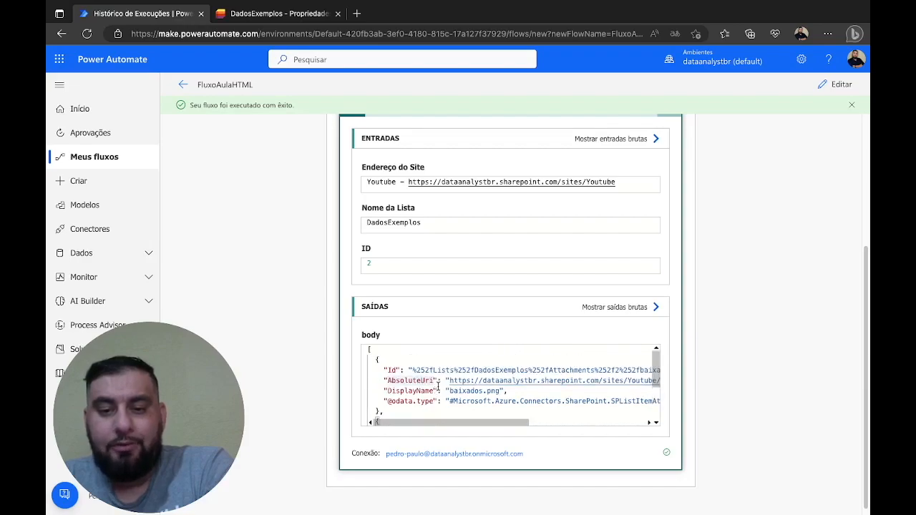
left_click(430, 402)
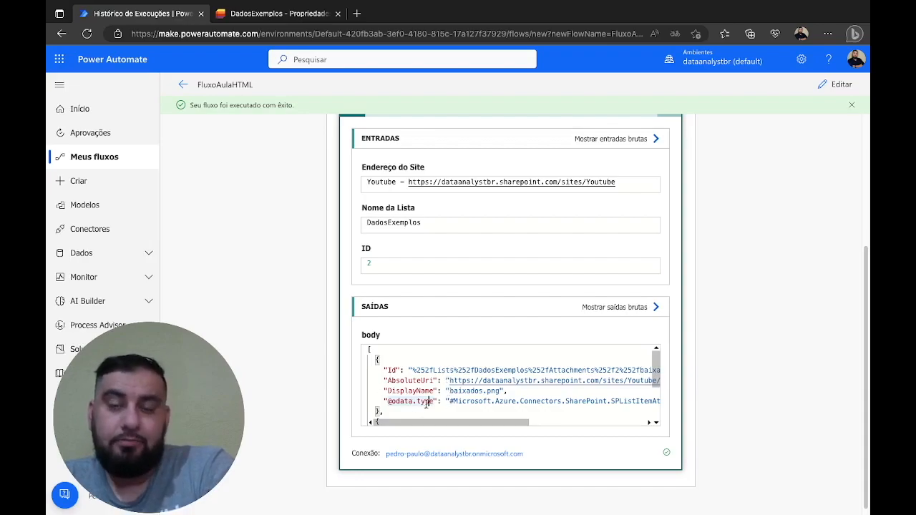
scroll(428, 387, "down", 2)
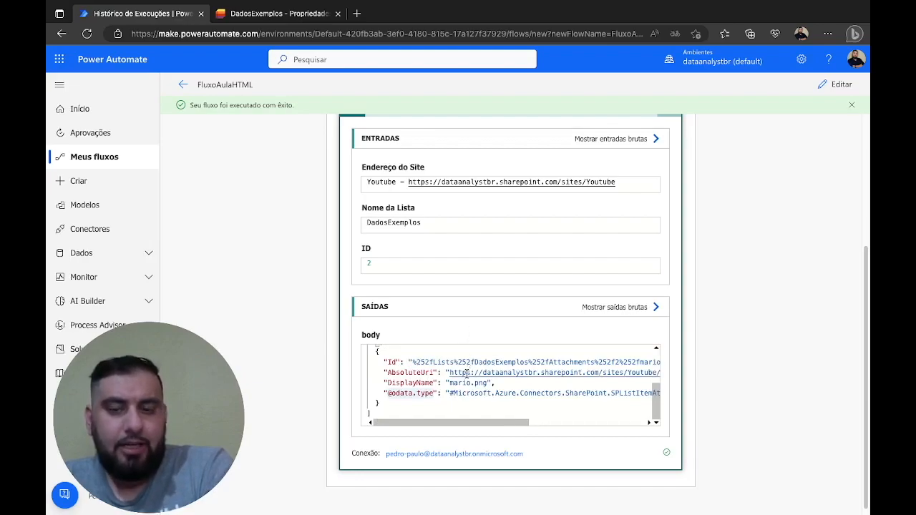
scroll(466, 374, "up", 1)
scroll(467, 373, "down", 2)
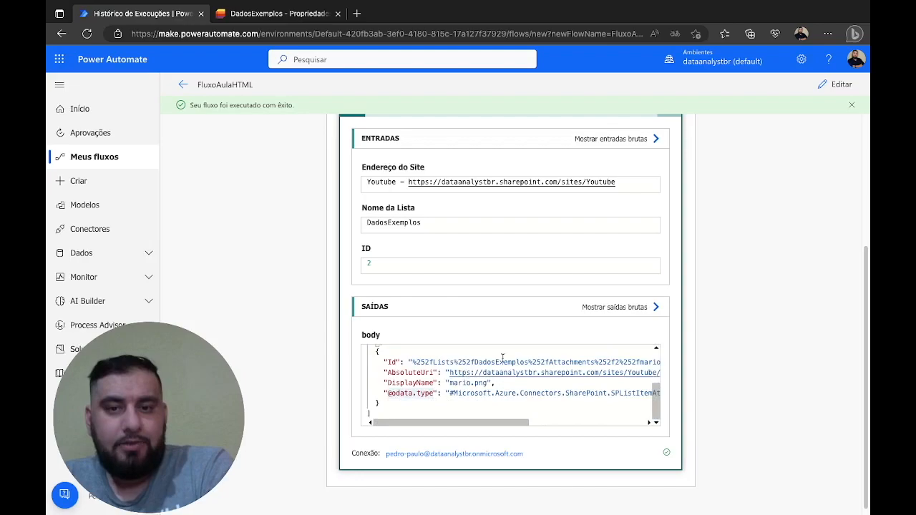
Reopen the flow for editing and add a nested Aplicar a cada loop after Obter anexos inside the existing loop.
left_click(824, 86)
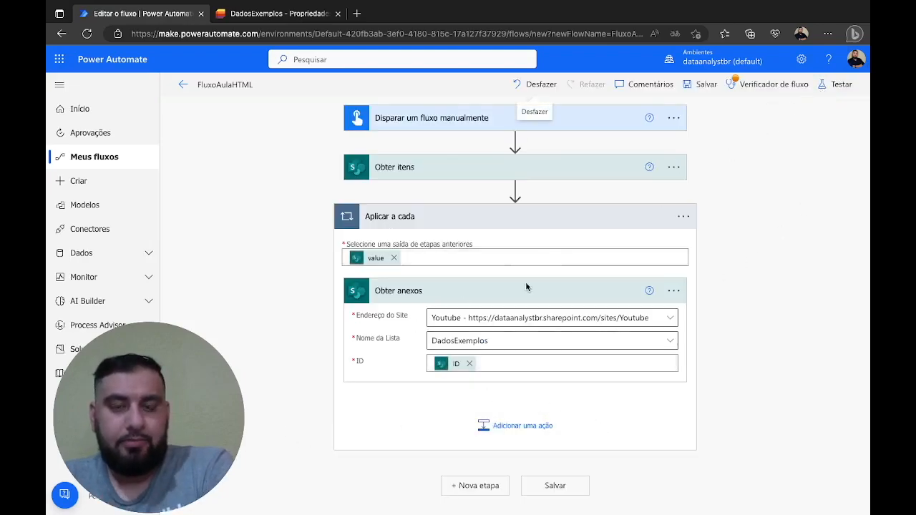
left_click(485, 428)
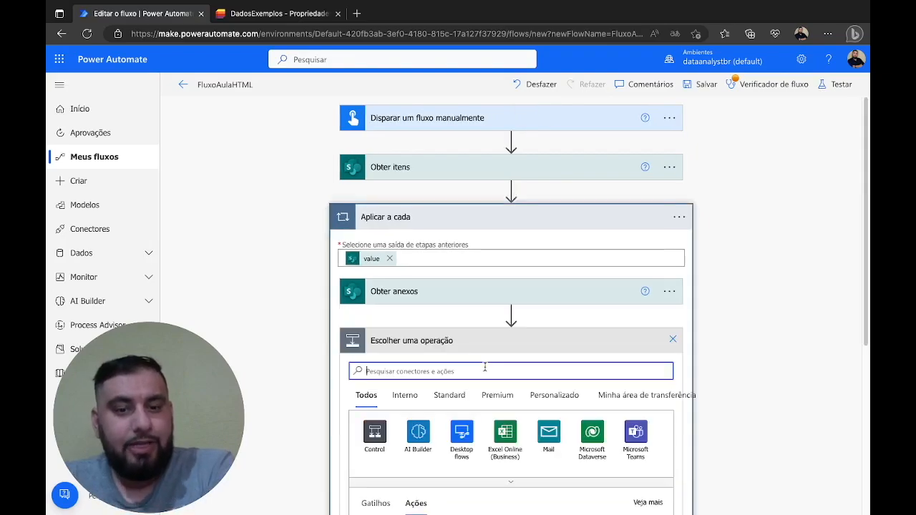
left_click(377, 437)
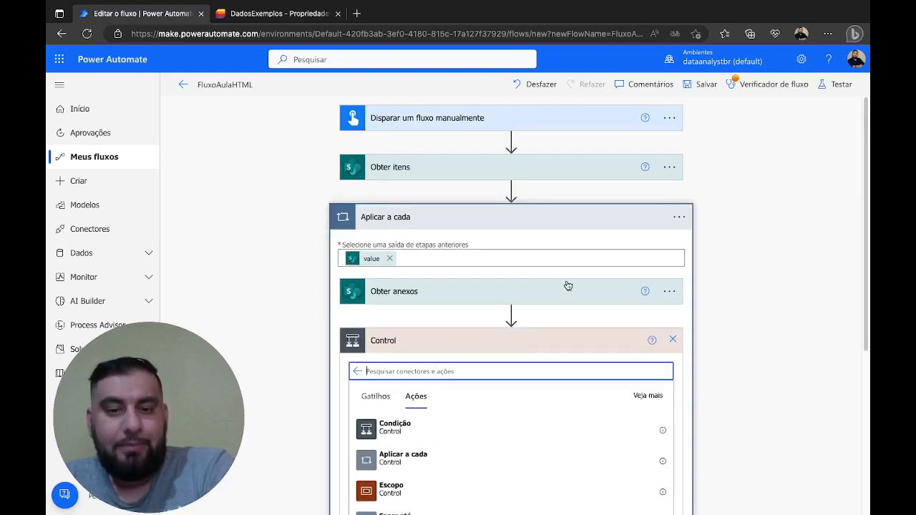
left_click(405, 462)
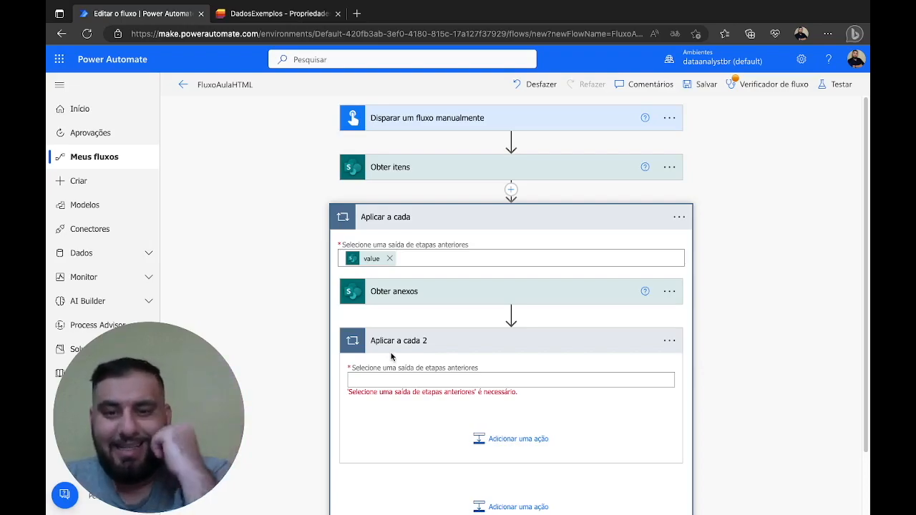
Set the input of the nested Aplicar a cada 2 loop to the dynamic body output from Obter anexos.
left_click(405, 377)
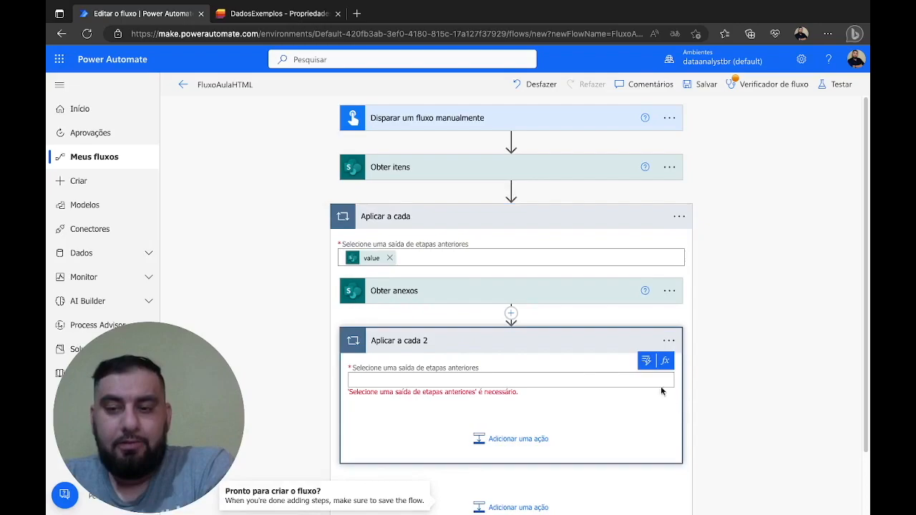
left_click(647, 364)
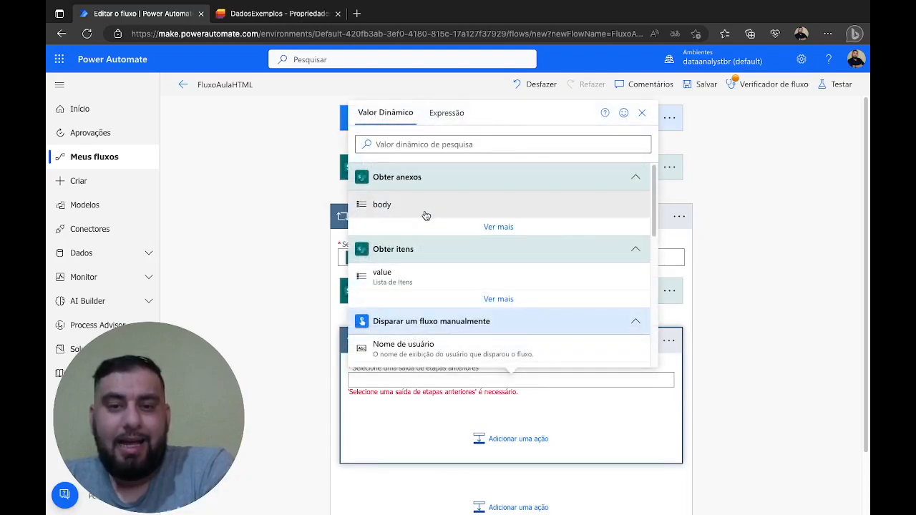
left_click(508, 228)
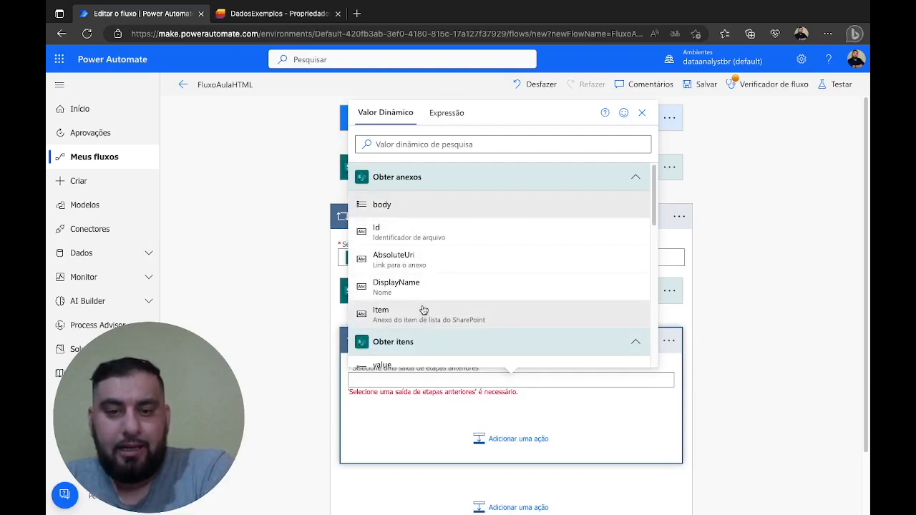
left_click(398, 203)
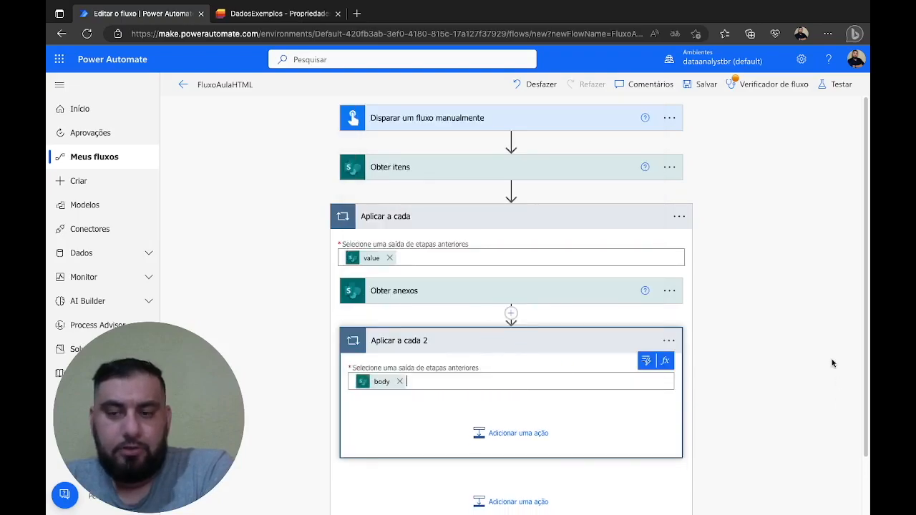
Add the SharePoint action Obter conteúdo de arquivo usando caminho inside the Aplicar a cada 2 loop.
left_click(513, 433)
scroll(627, 365, "down", 1)
scroll(627, 365, "down", 2)
type("sha")
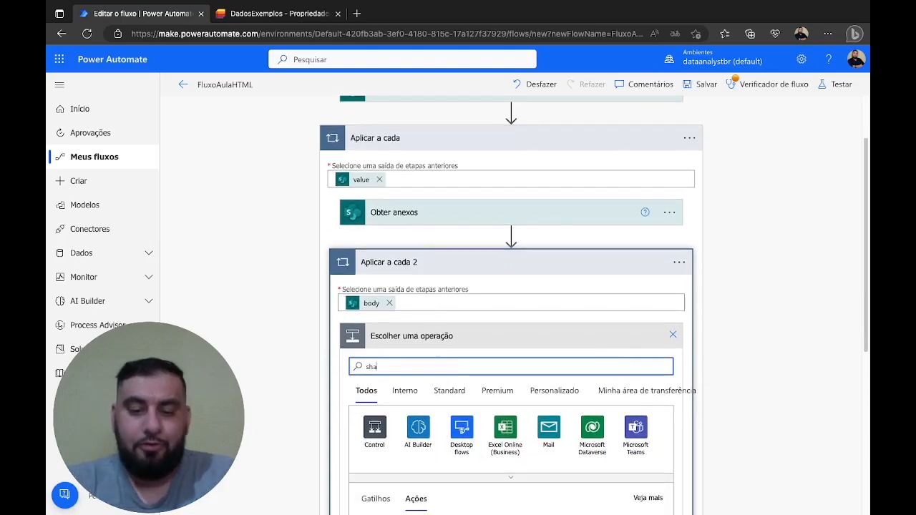
type("repoint")
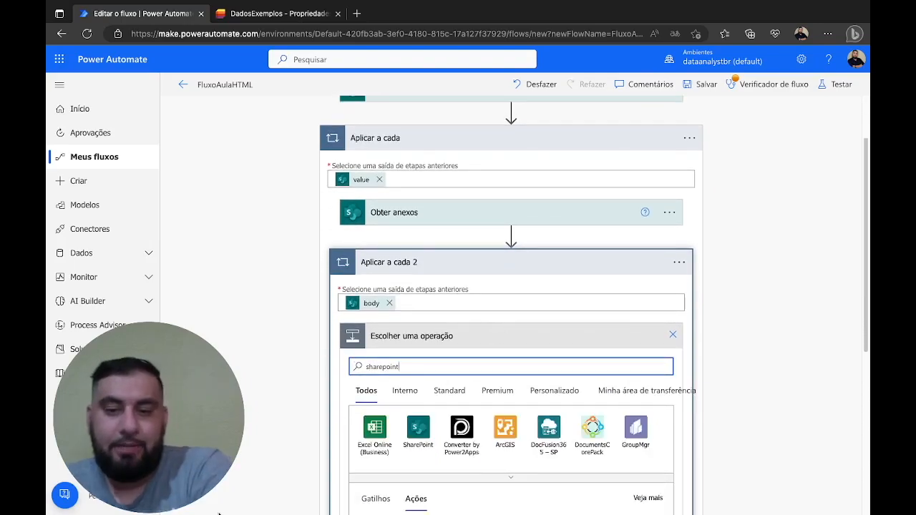
left_click(418, 429)
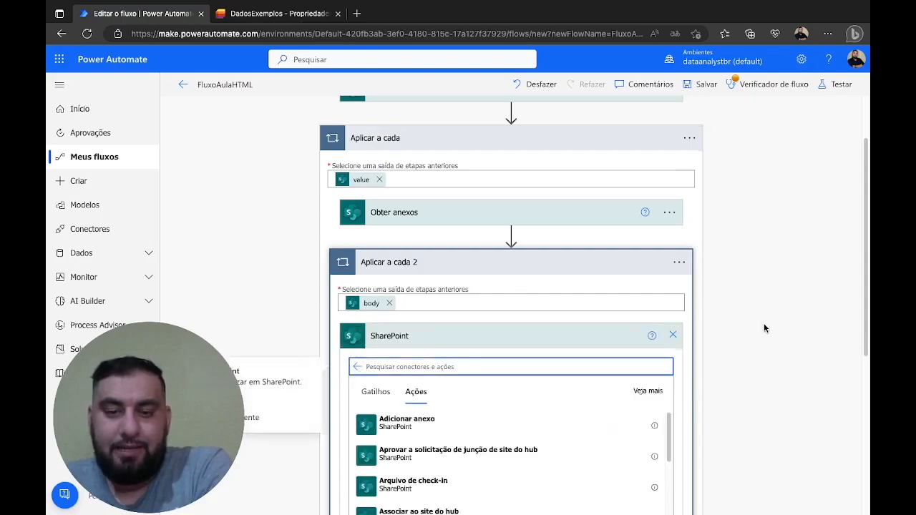
scroll(568, 290, "down", 5)
scroll(567, 290, "down", 10)
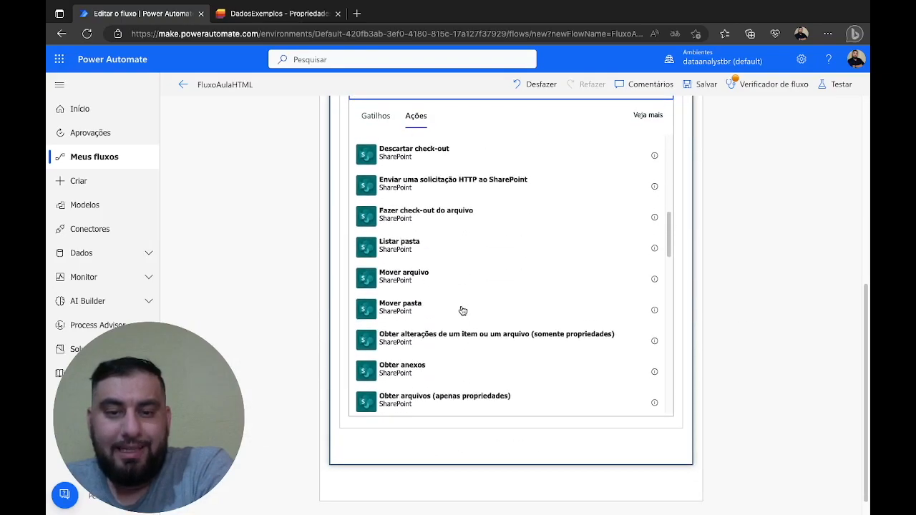
scroll(478, 332, "down", 6)
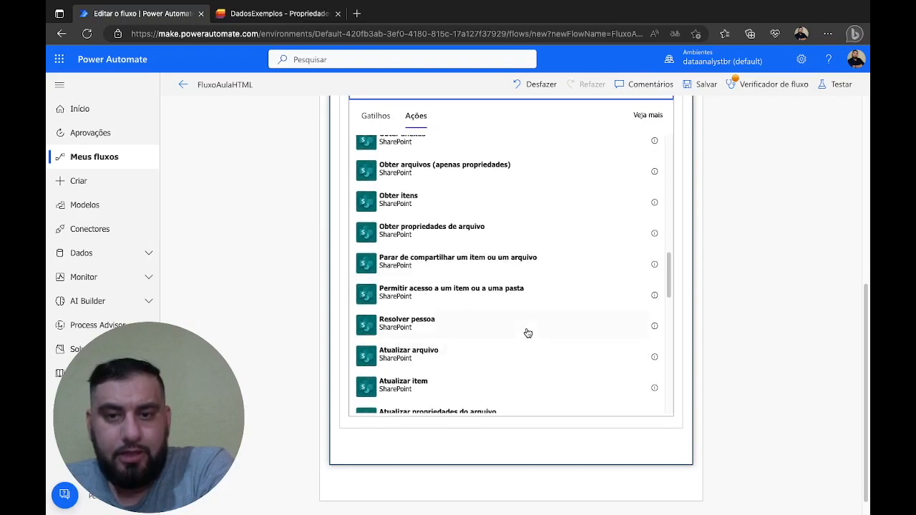
scroll(526, 334, "down", 2)
scroll(527, 335, "down", 7)
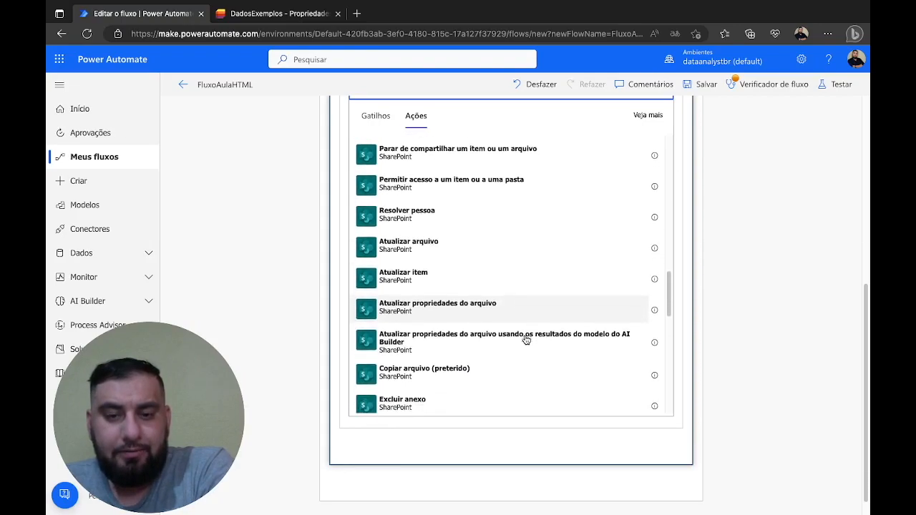
scroll(526, 339, "down", 2)
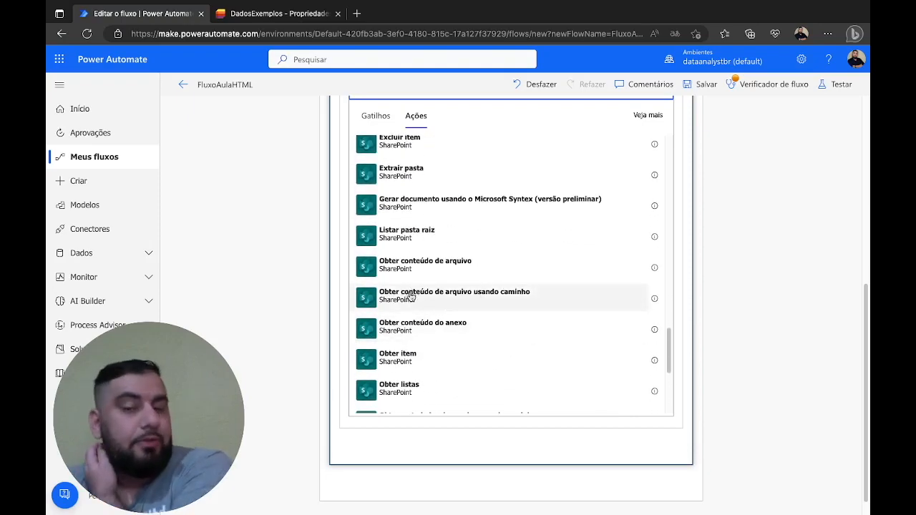
left_click(459, 299)
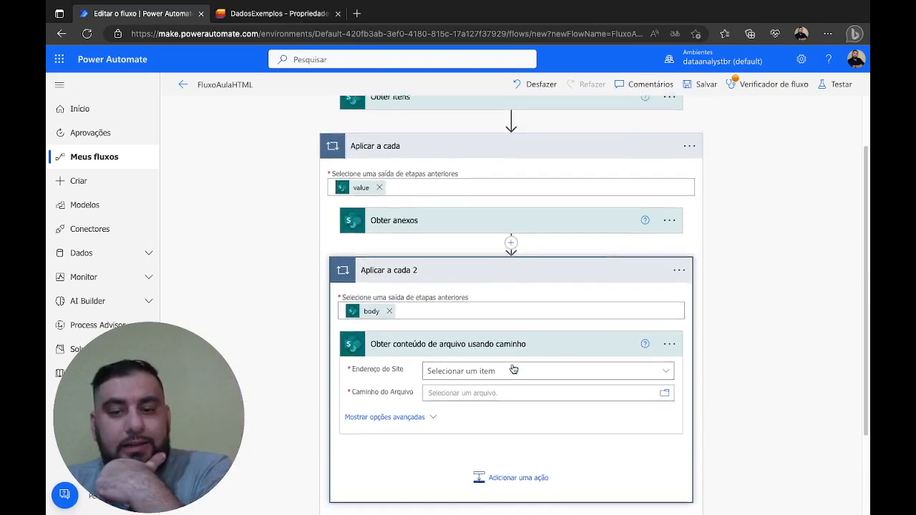
Set the site address of Obter conteúdo de arquivo usando caminho to Youtube and its file path to the dynamic AbsoluteUri from Obter anexos.
left_click(538, 329)
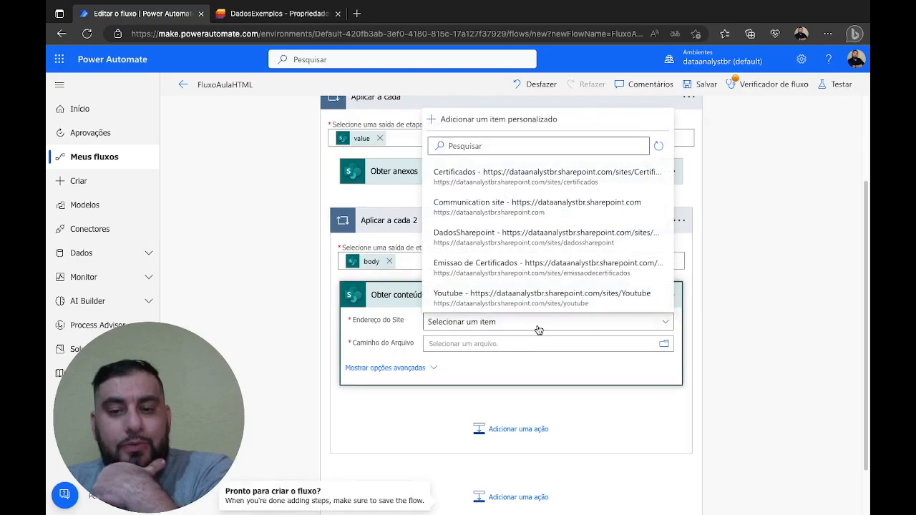
left_click(541, 297)
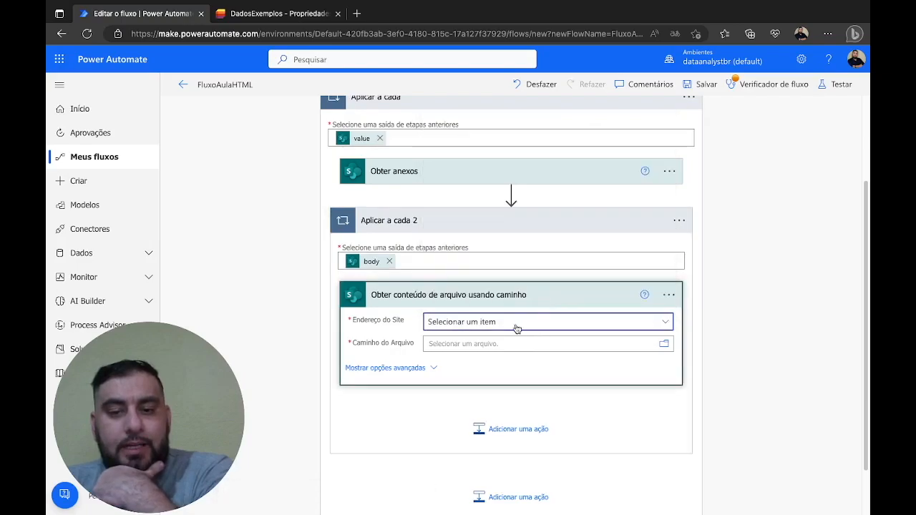
left_click(540, 344)
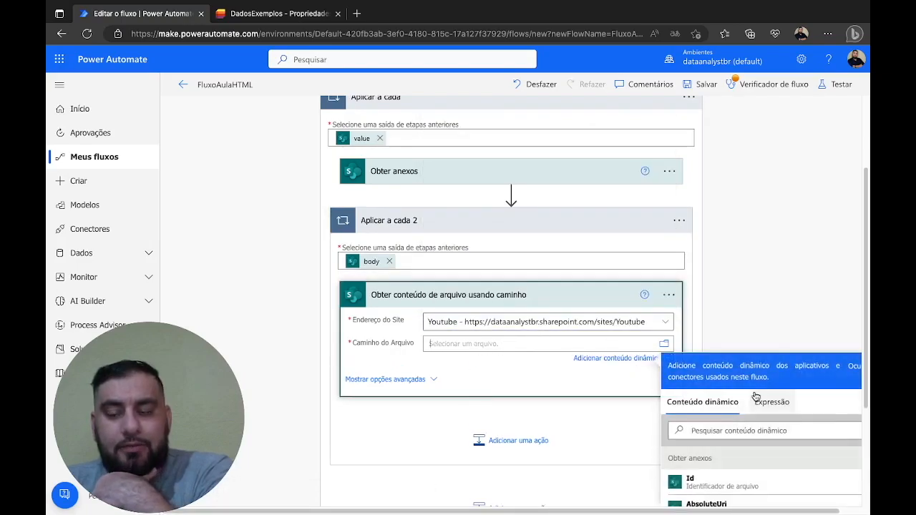
scroll(766, 397, "down", 3)
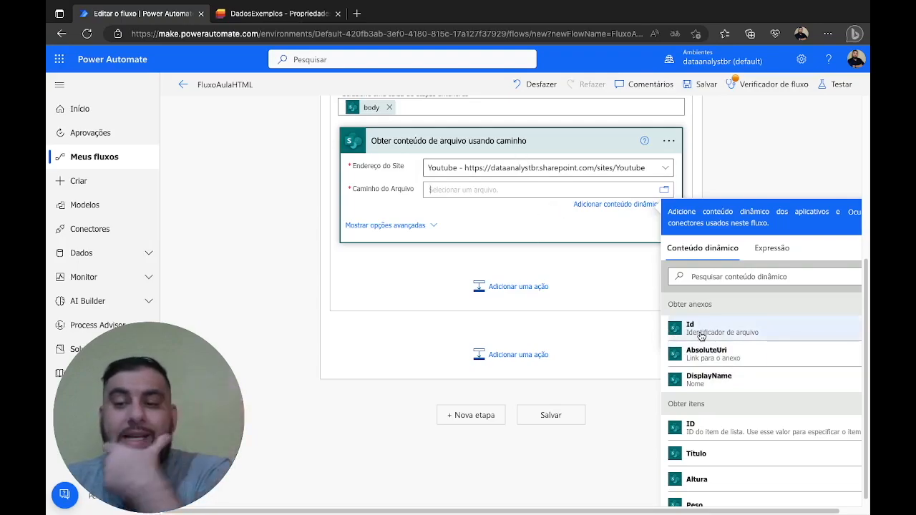
left_click(712, 355)
left_click(774, 170)
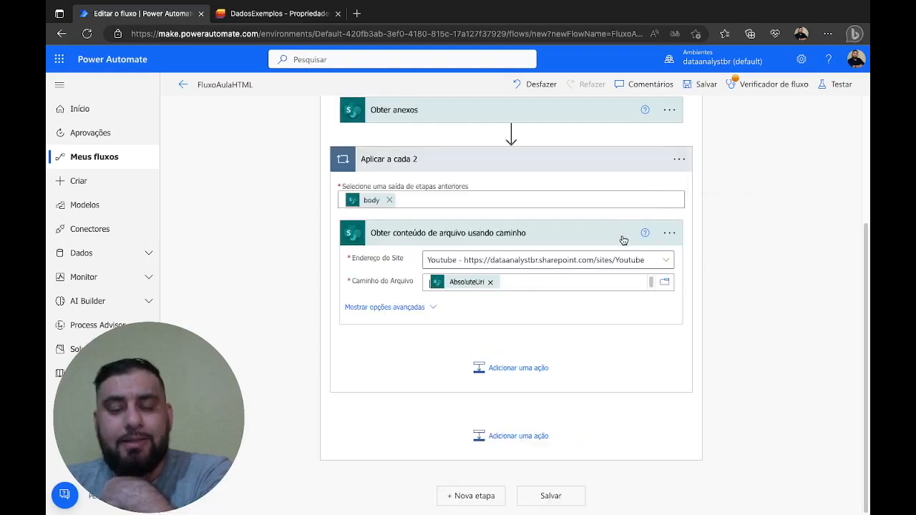
Save the flow, dismiss the flow checker and run a manual test.
left_click(843, 87)
left_click(720, 495)
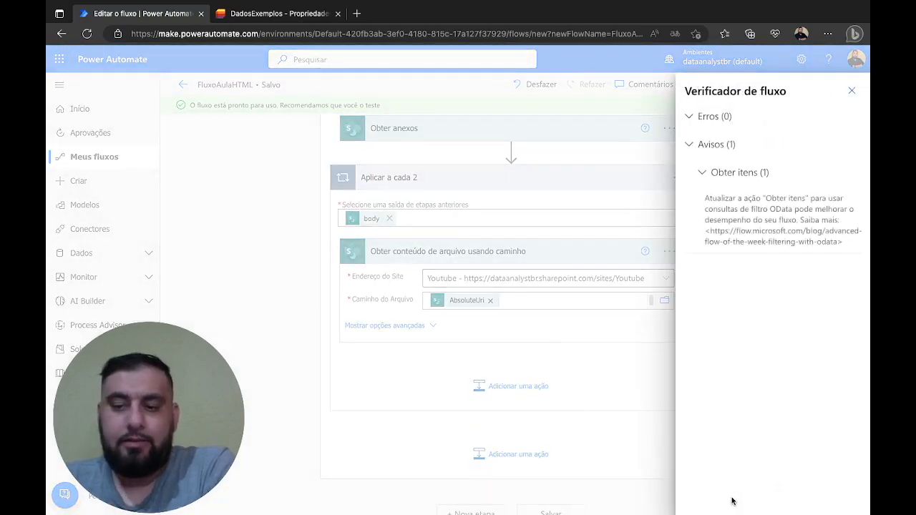
left_click(851, 91)
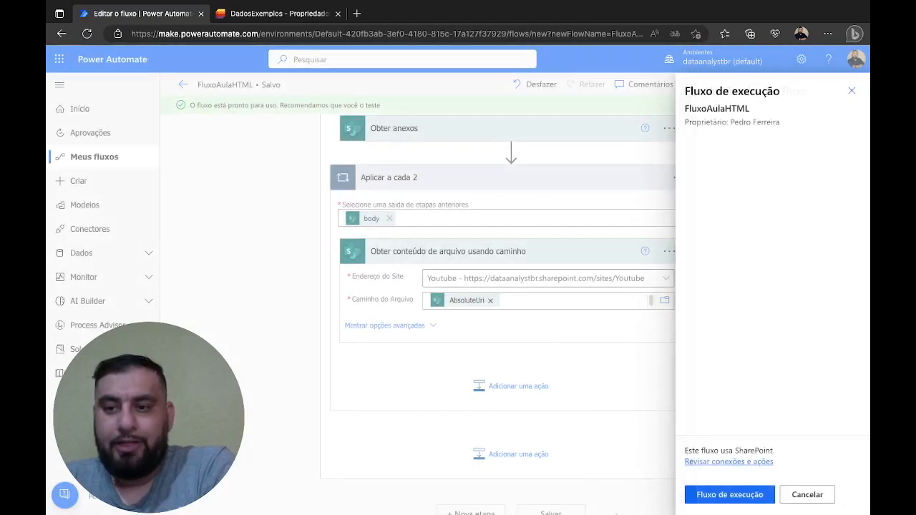
left_click(710, 499)
left_click(712, 496)
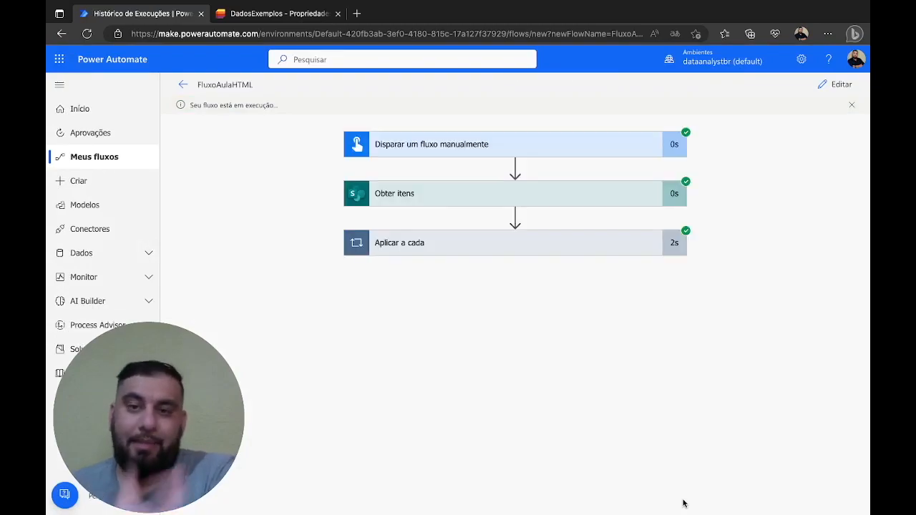
Expand both Aplicar a cada loops in the run and inspect the inputs and outputs of Obter anexos.
left_click(625, 251)
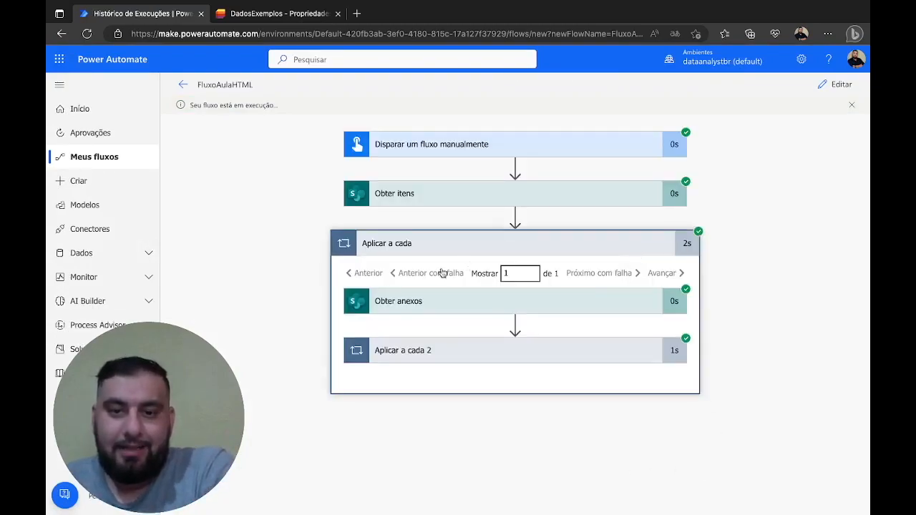
left_click(472, 353)
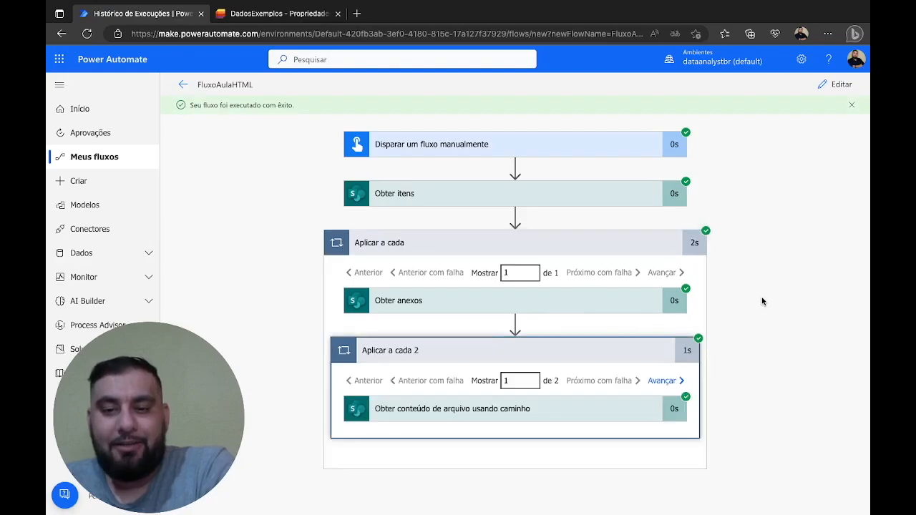
left_click(501, 308)
scroll(494, 314, "down", 3)
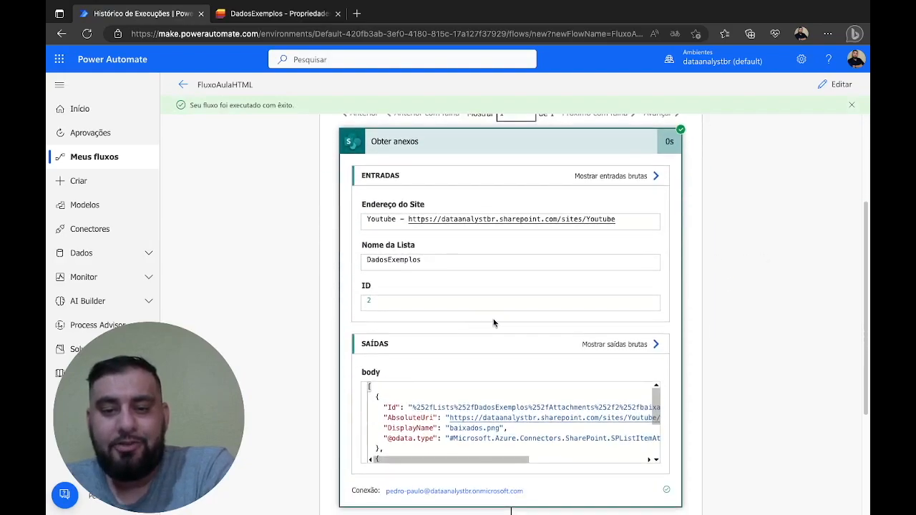
Review the remaining Obter anexos output and examine the first attachment's content in Obter conteúdo de arquivo usando caminho.
scroll(485, 324, "down", 2)
scroll(476, 343, "down", 2)
scroll(404, 327, "up", 2)
scroll(407, 329, "down", 2)
scroll(730, 259, "down", 2)
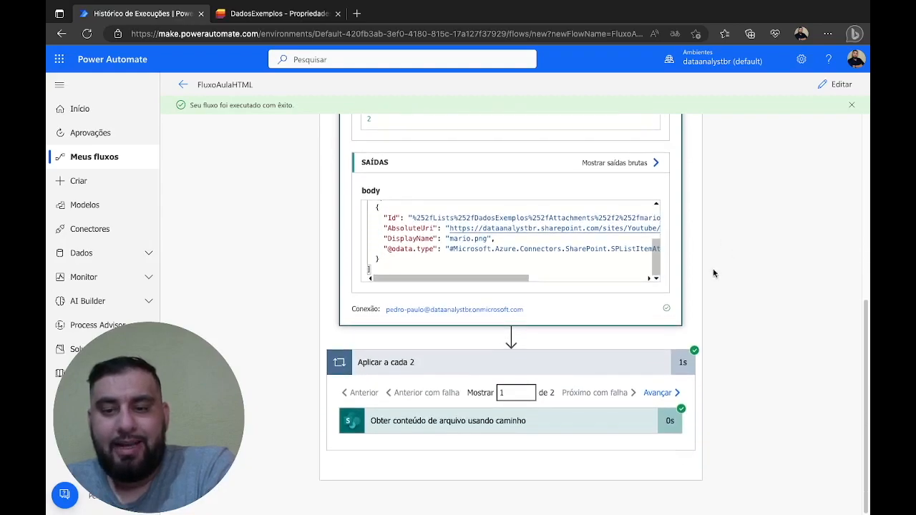
left_click(653, 414)
scroll(729, 341, "down", 3)
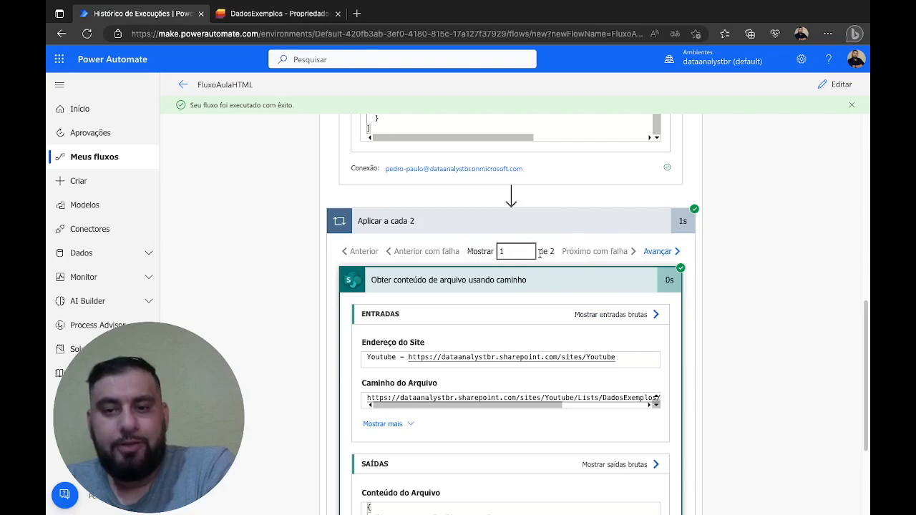
scroll(540, 257, "down", 3)
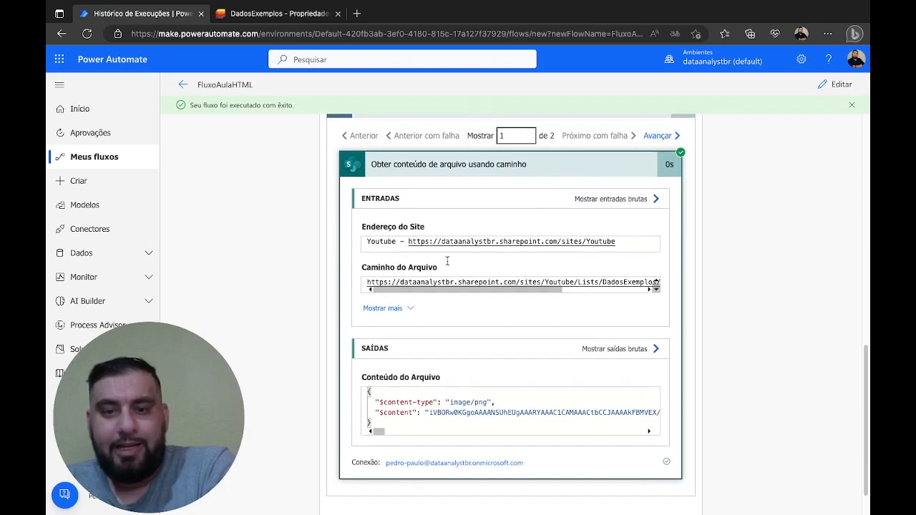
left_click_drag(386, 415, 331, 412)
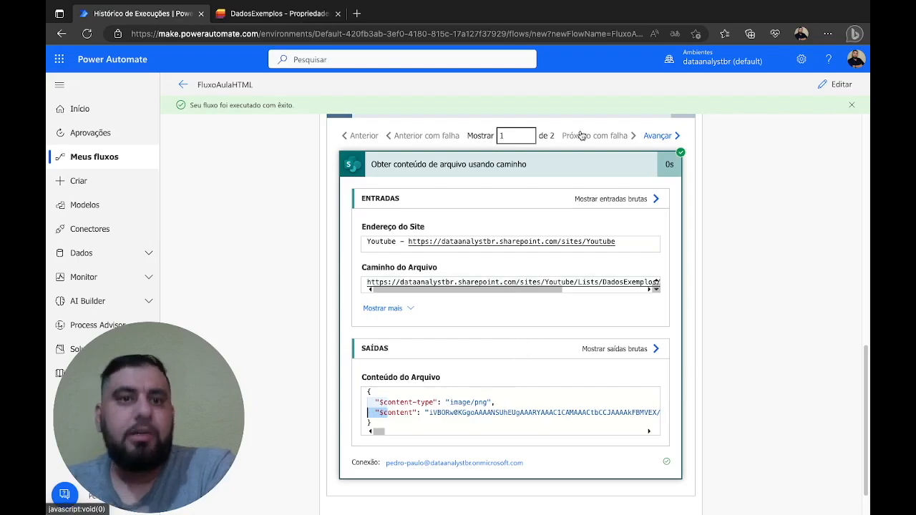
Go to the second iteration of Aplicar a cada 2, open its downloadable output for reading and close that page.
left_click(653, 138)
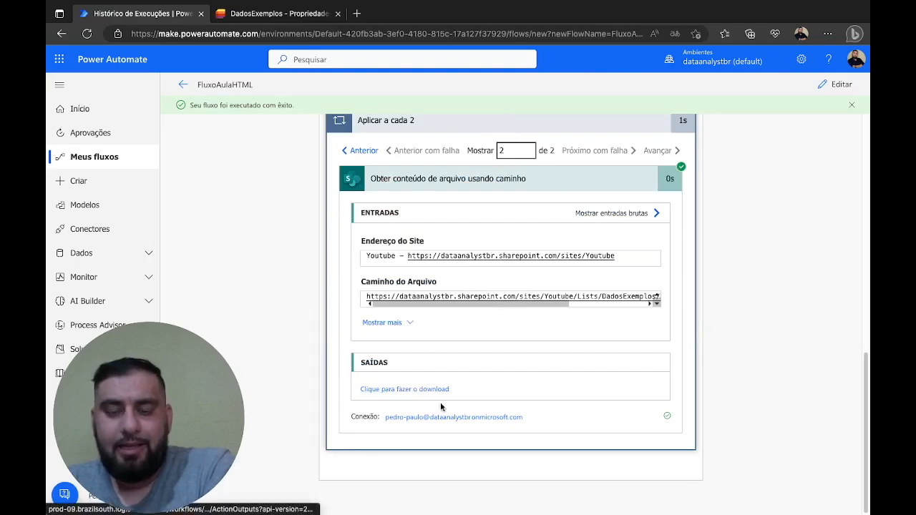
left_click(392, 389)
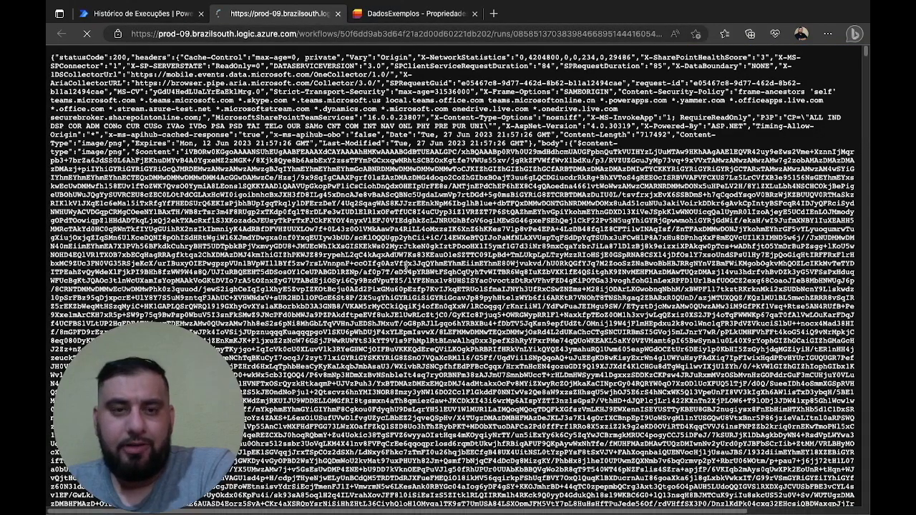
mouse_move(865, 50)
left_mouse_down()
mouse_move(849, 439)
mouse_move(855, 37)
left_mouse_up()
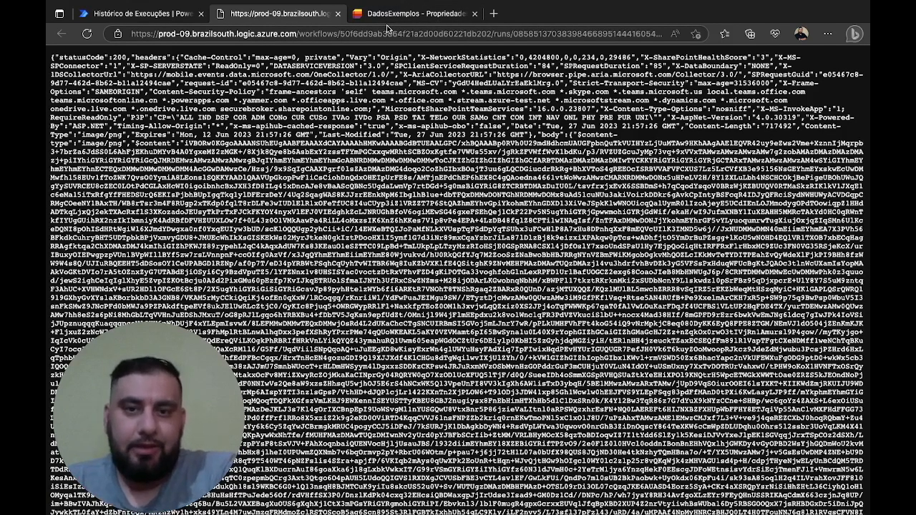
left_click(338, 13)
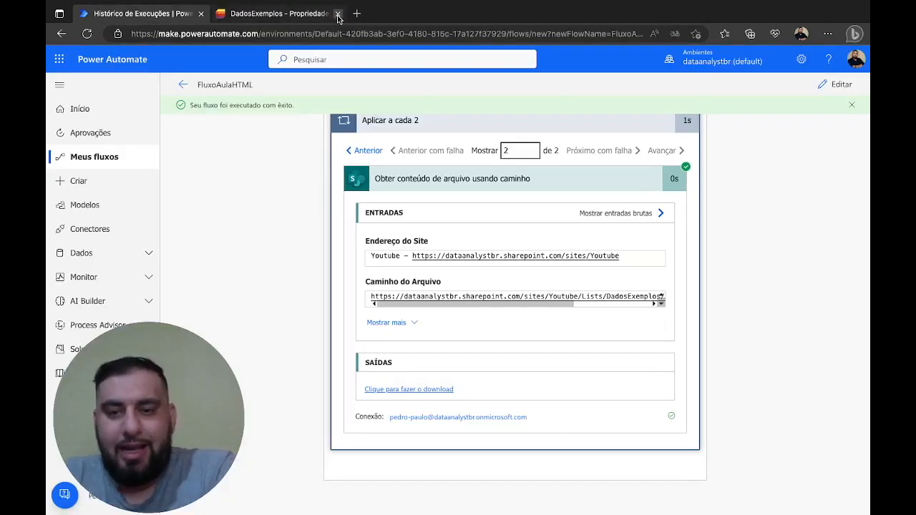
Return to editing the flow and add an Inicializar variável action between Obter itens and Aplicar a cada.
left_click(825, 87)
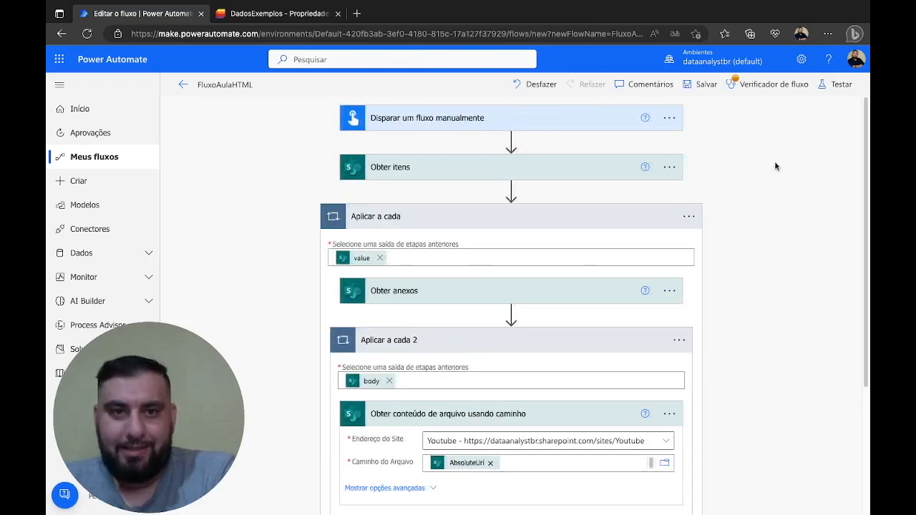
scroll(492, 386, "down", 1)
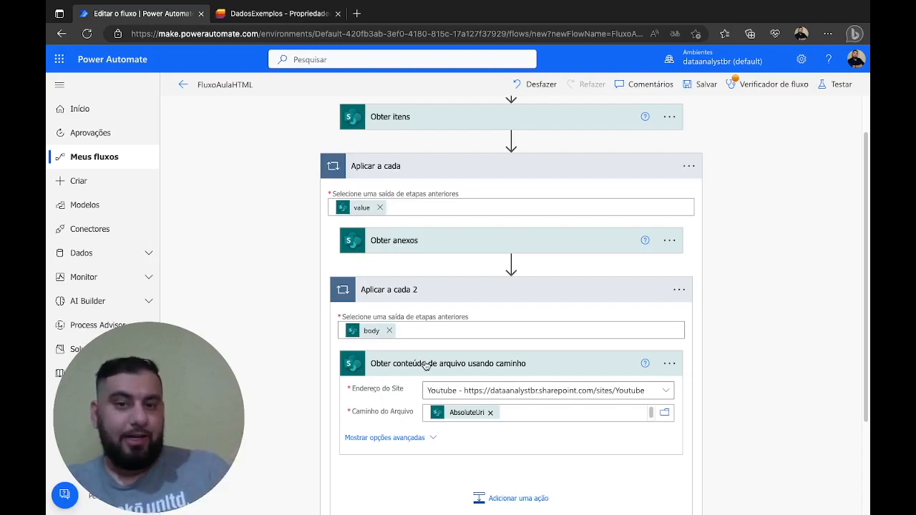
scroll(514, 188, "down", 1)
scroll(514, 196, "up", 1)
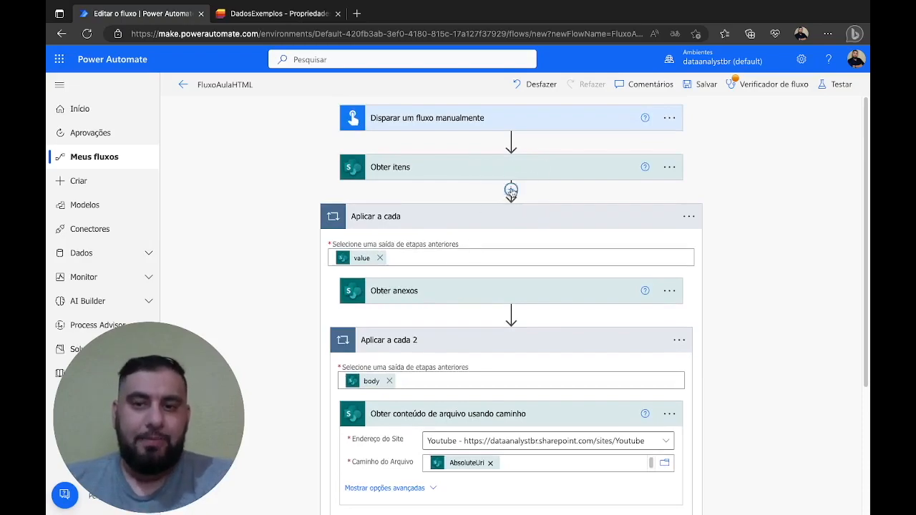
left_click(512, 194)
left_click(501, 205)
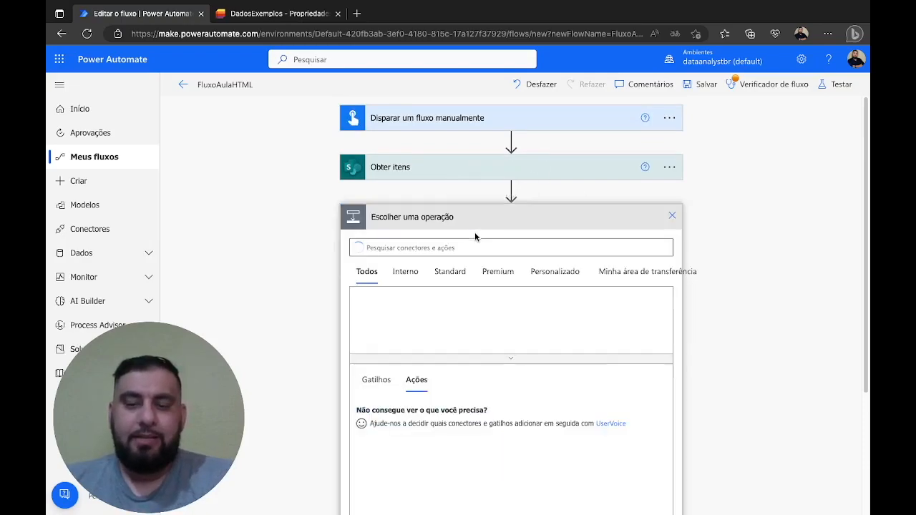
type("va")
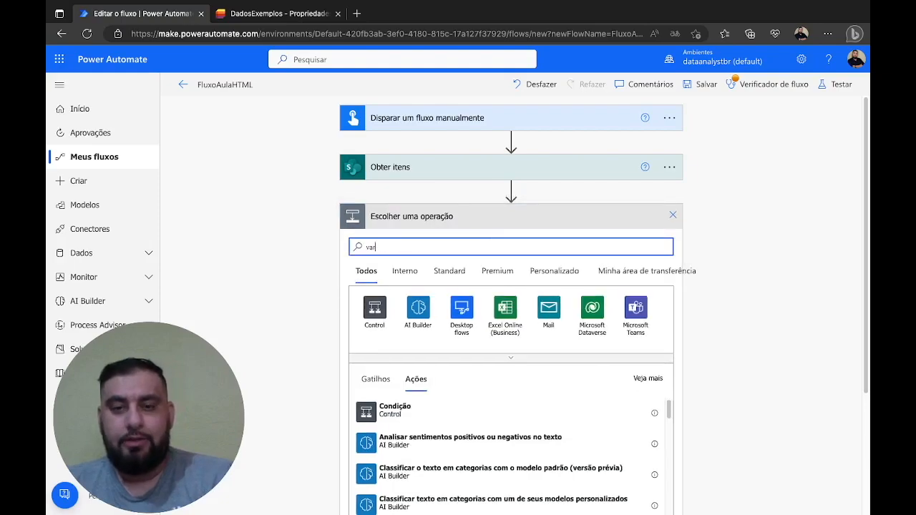
type("r")
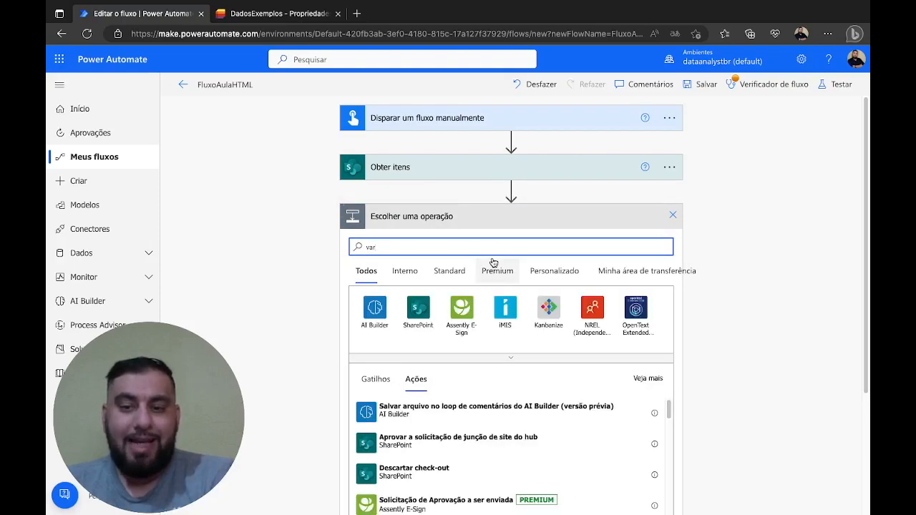
left_click(521, 364)
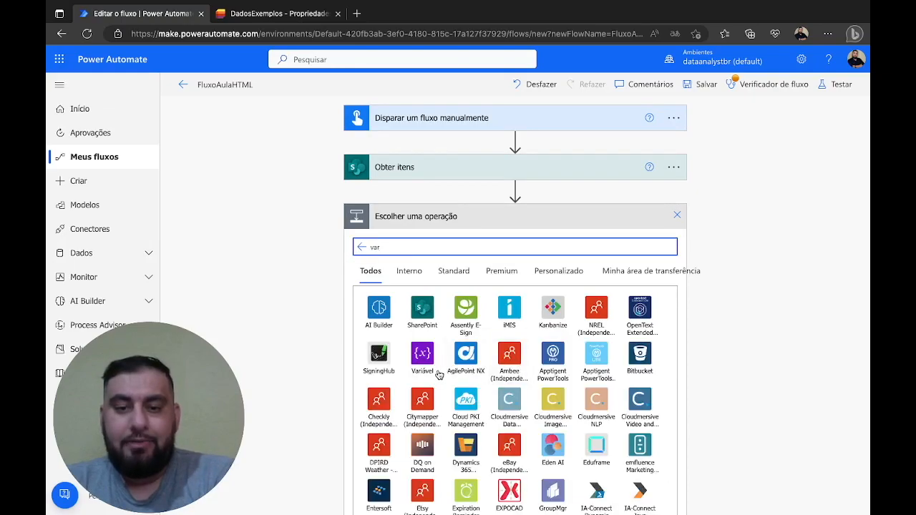
left_click(423, 357)
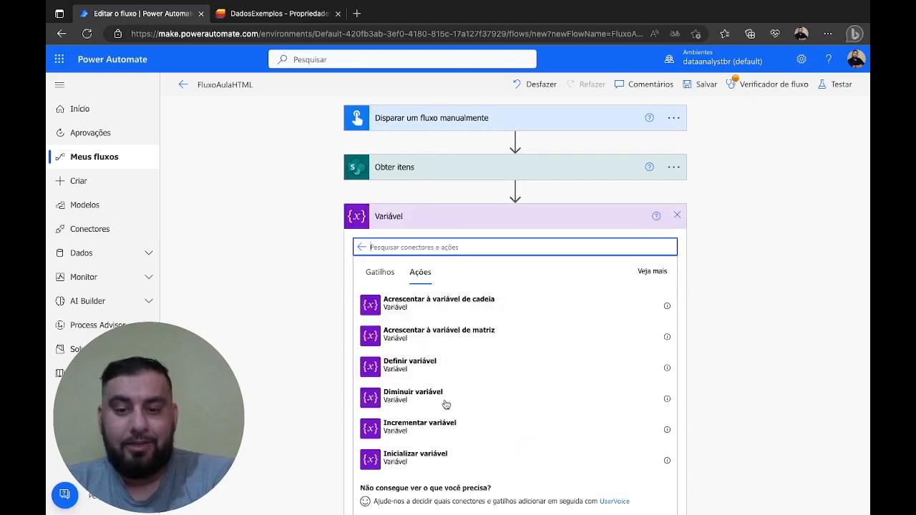
left_click(429, 462)
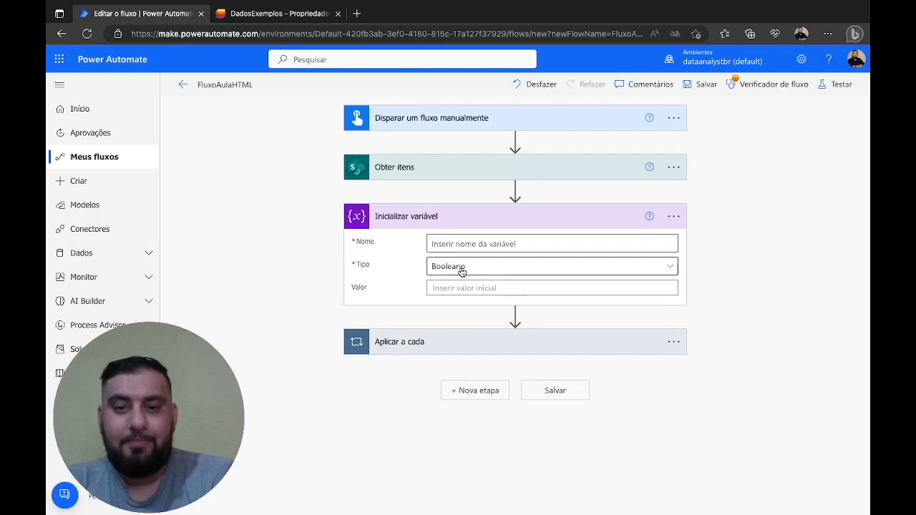
Name the initialized variable vMatriz, set its type to Matriz and collapse the action.
left_click(467, 245)
type("vMatriz")
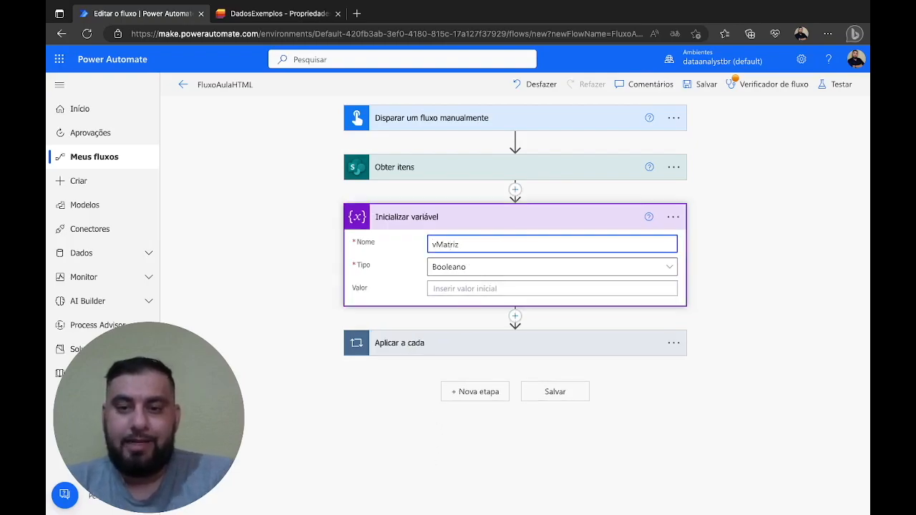
left_click(491, 270)
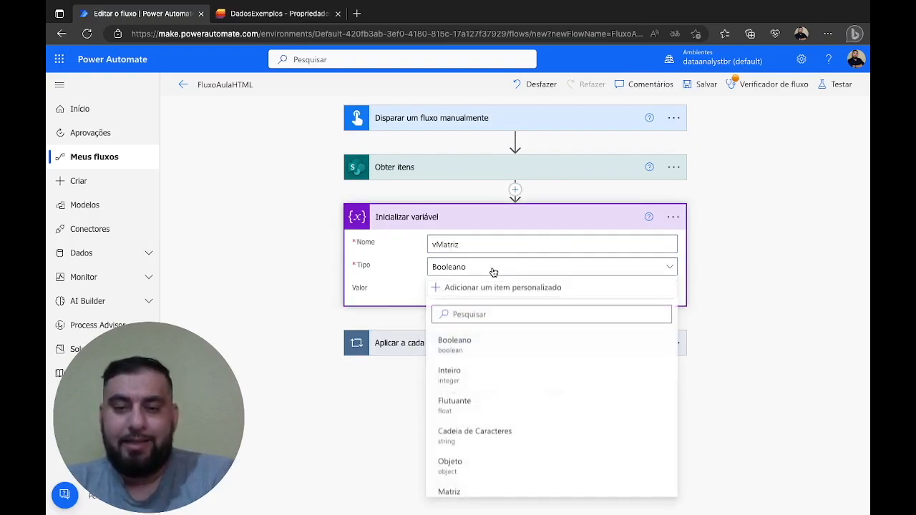
left_click(478, 491)
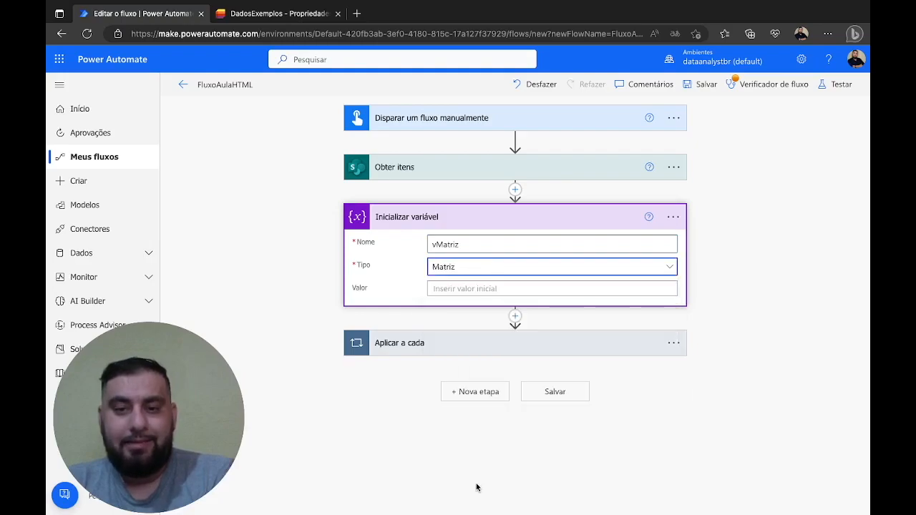
left_click(518, 217)
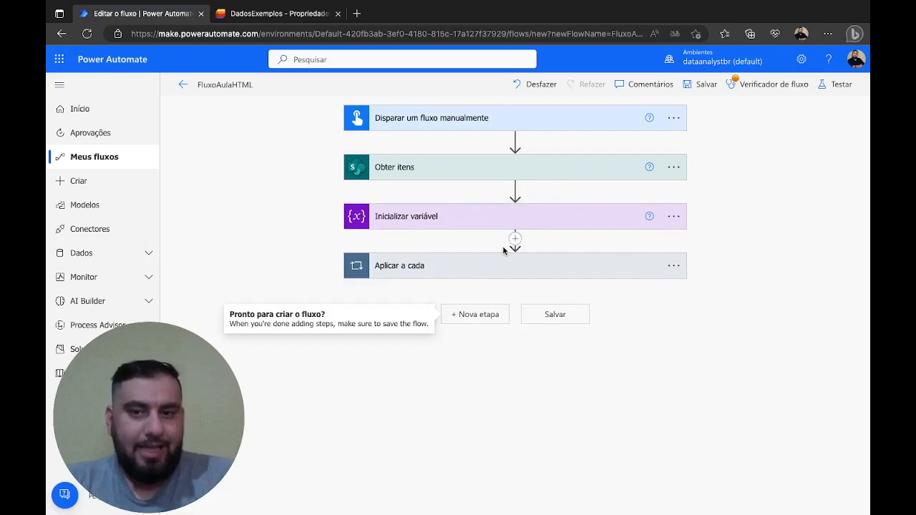
Add an Acrescentar à variável de matriz action inside Aplicar a cada 2, after Obter conteúdo de arquivo usando caminho.
left_click(497, 266)
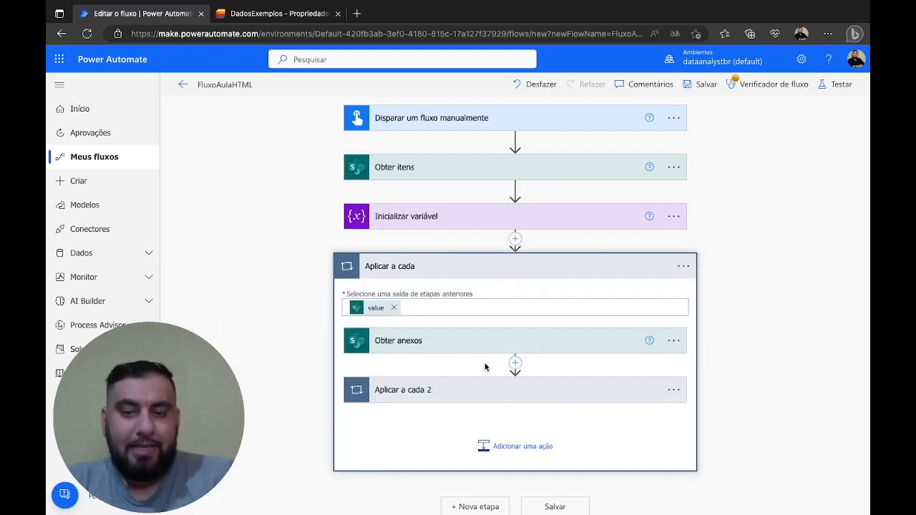
left_click(478, 390)
scroll(494, 328, "down", 1)
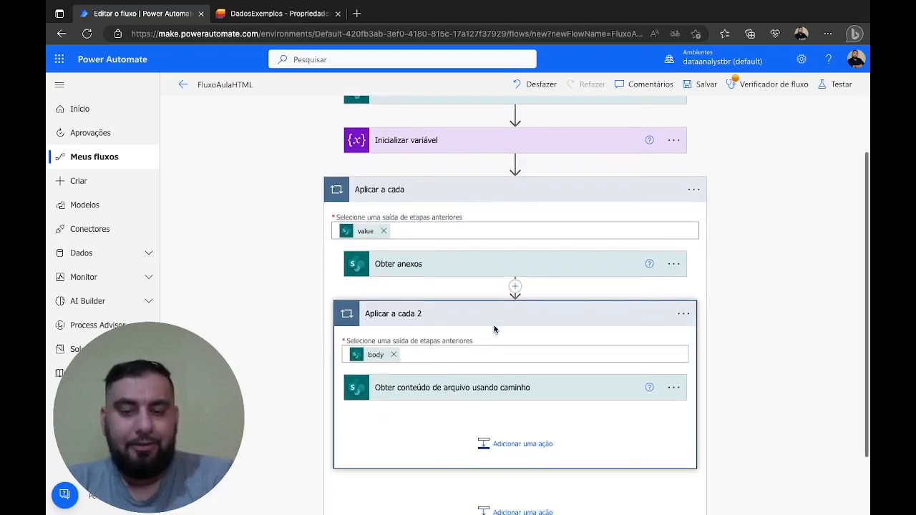
scroll(494, 328, "down", 1)
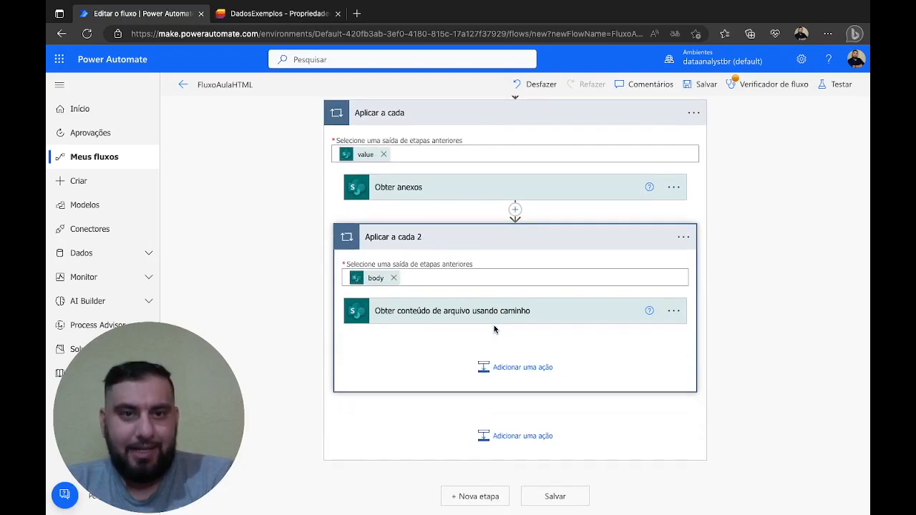
left_click(503, 367)
type("var")
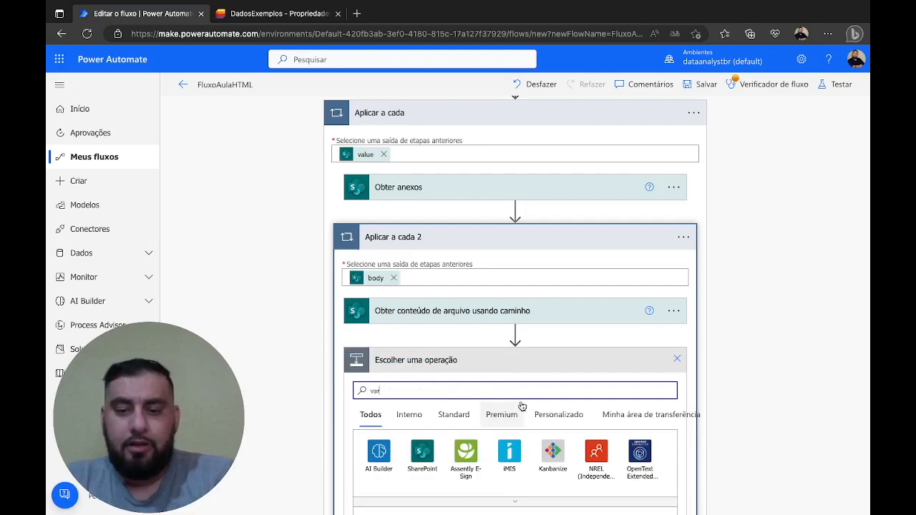
scroll(515, 420, "down", 1)
type("r")
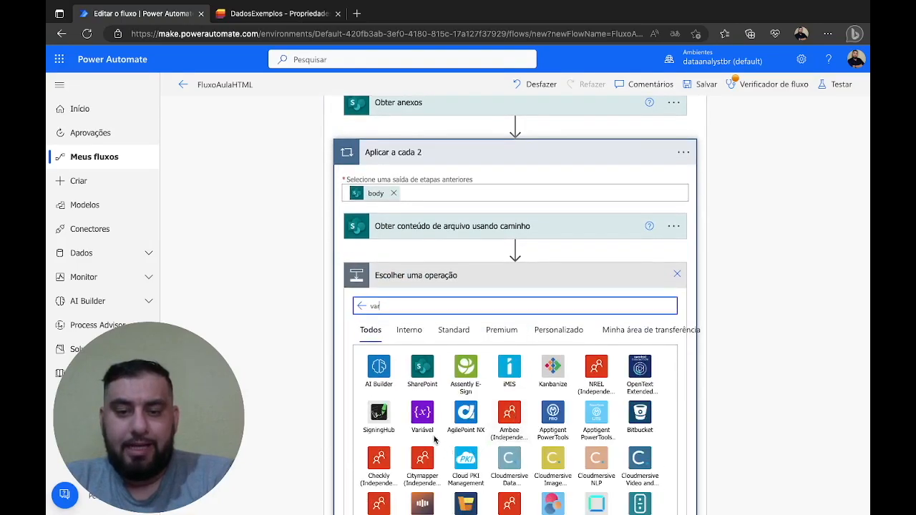
left_click(423, 420)
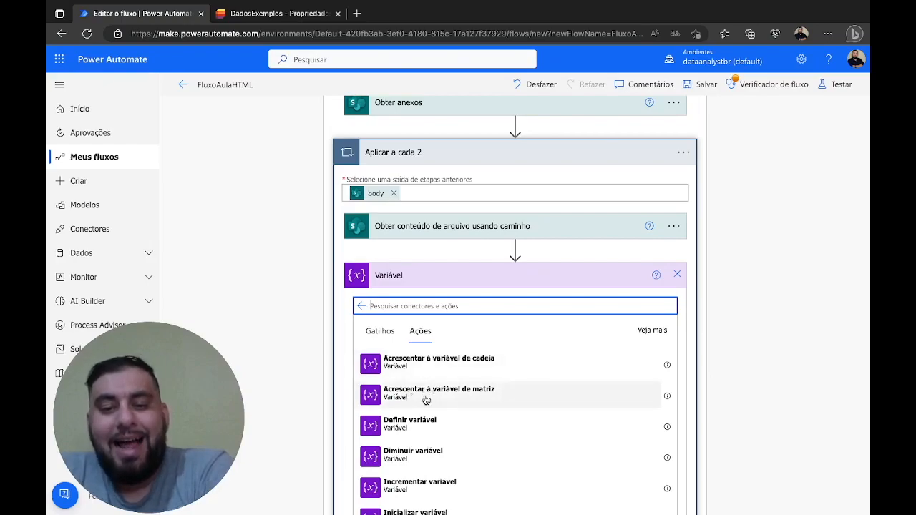
left_click(423, 394)
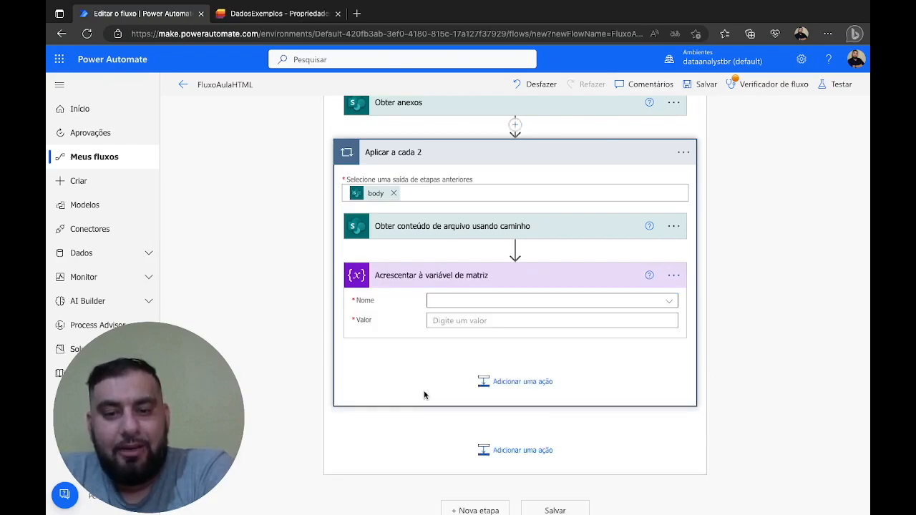
Select vMatriz as the variable in Acrescentar à variável de matriz and open its value for editing.
left_click(468, 306)
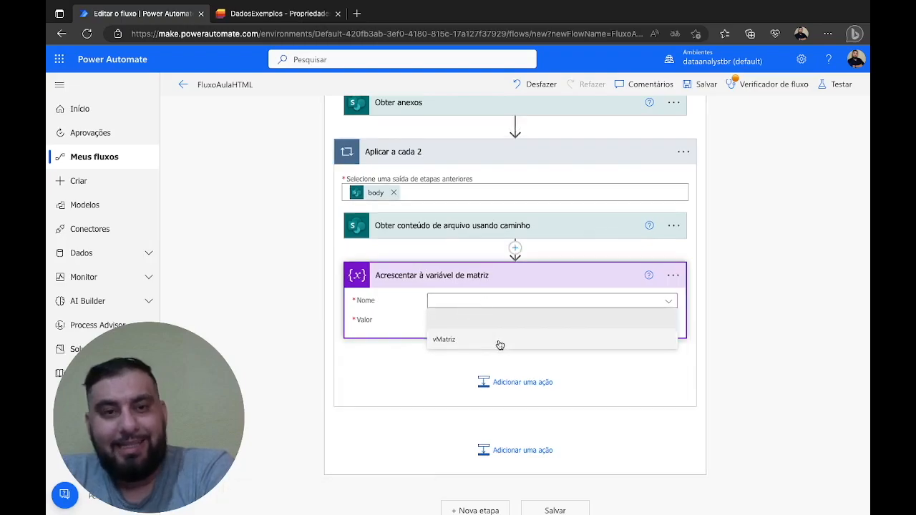
left_click(499, 341)
left_click(476, 319)
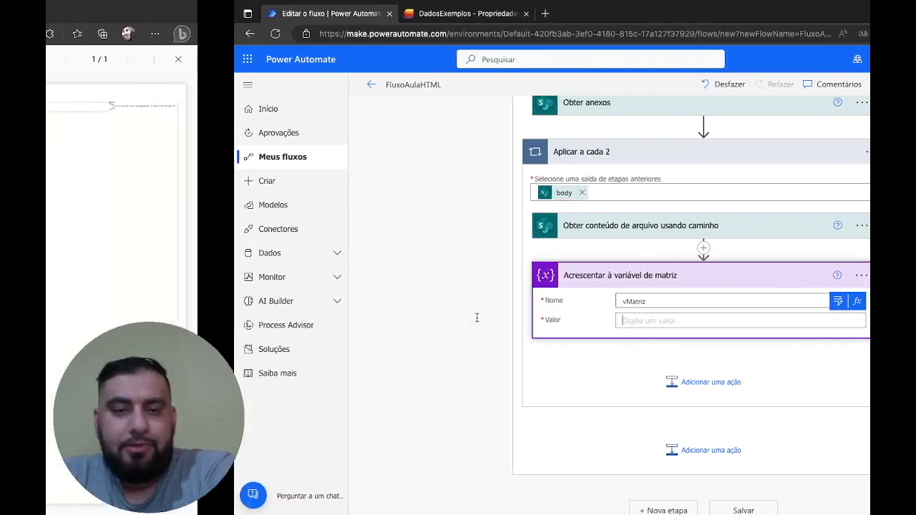
Switch to the OneDrive window and examine the HTML code with the base64 image tag in Corpo HTML.txt.
key("ctrl+Left")
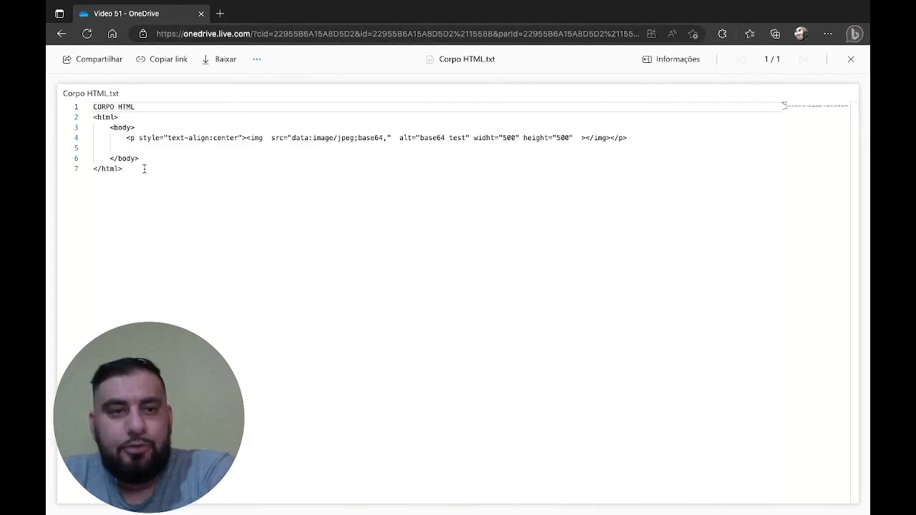
left_click(255, 65)
left_click(562, 278)
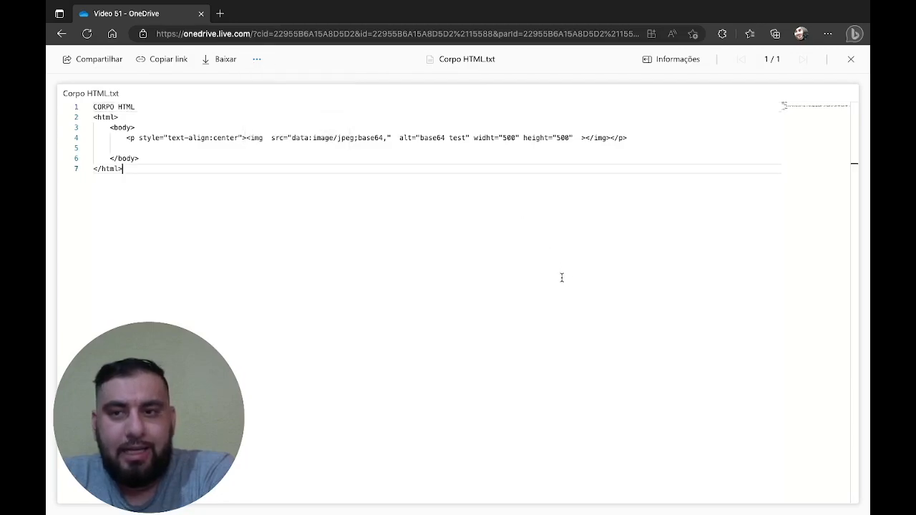
scroll(563, 276, "up", 4)
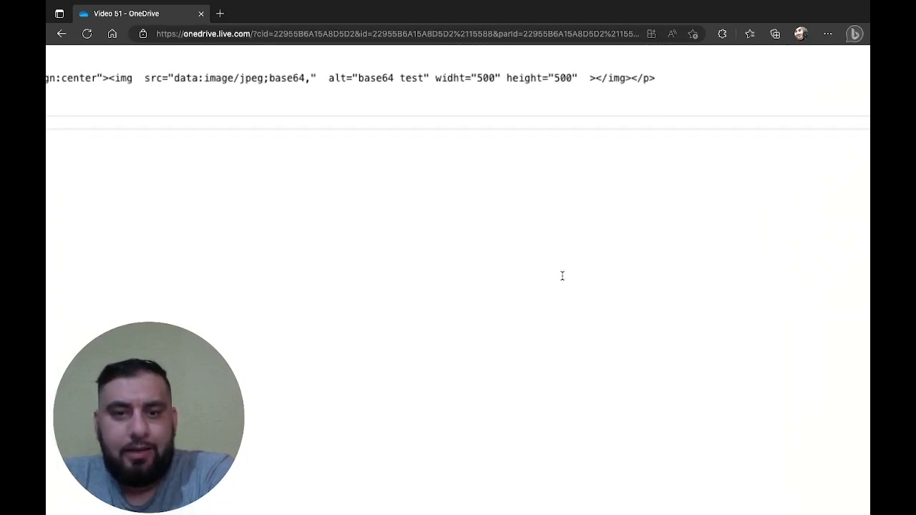
scroll(563, 276, "left", 1)
scroll(561, 276, "left", 3)
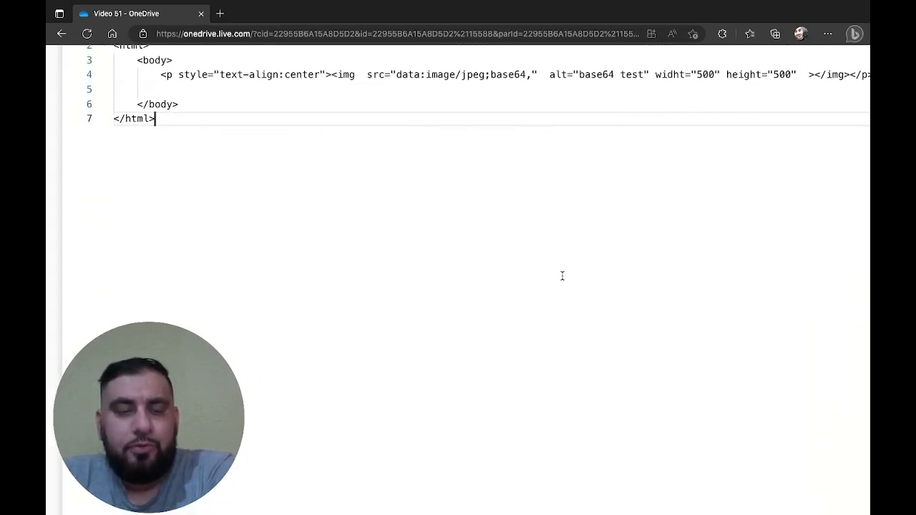
scroll(562, 275, "up", 2)
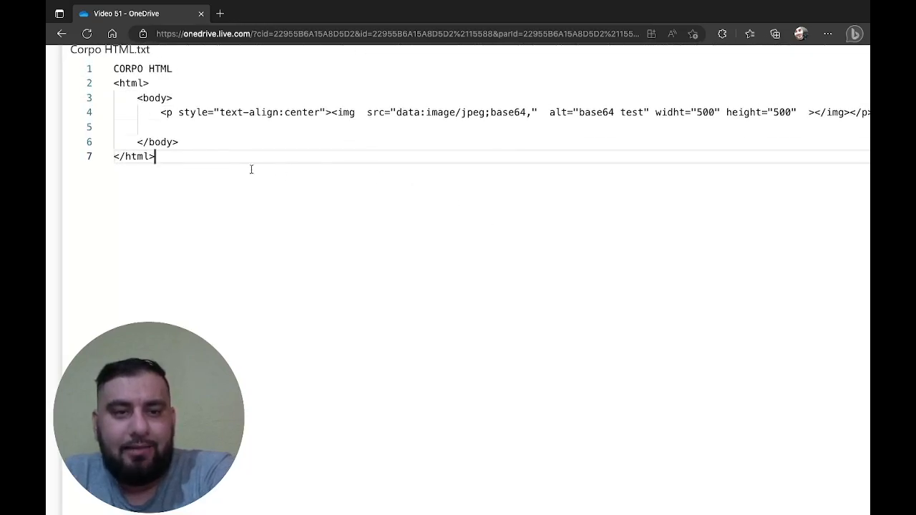
Examine the opening and closing html, body and p tags in Corpo HTML.txt.
left_click(107, 83)
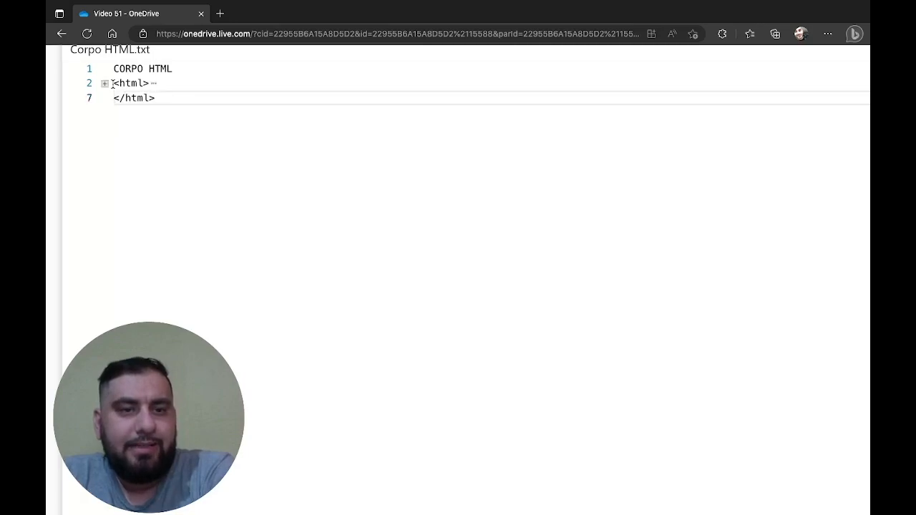
left_click(106, 84)
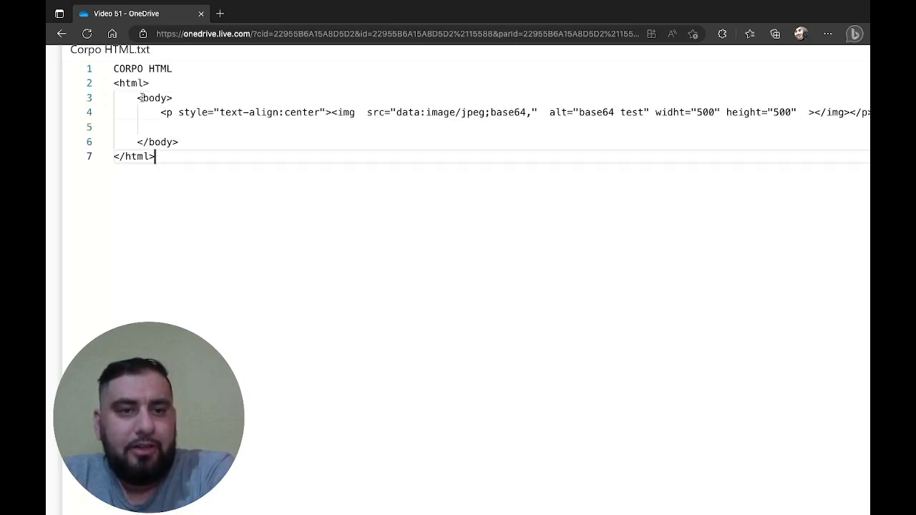
left_click(139, 85)
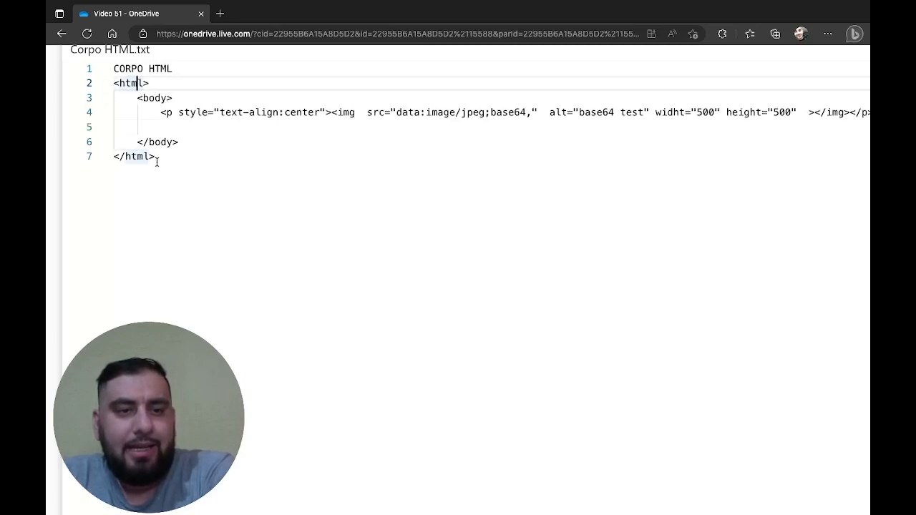
left_click(154, 99)
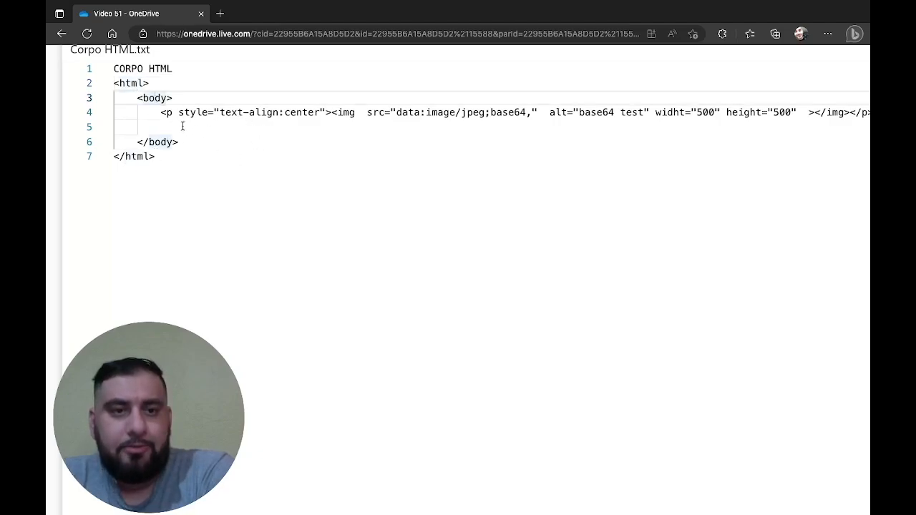
left_click(169, 112)
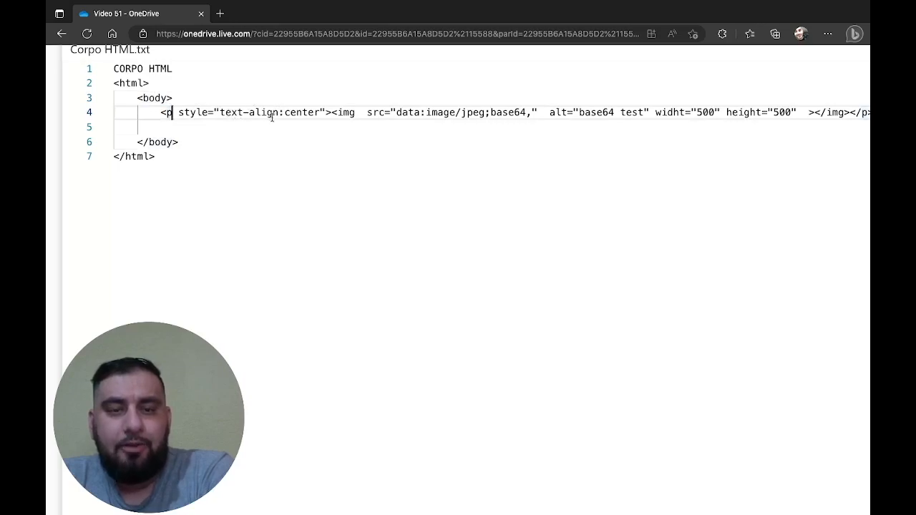
Separate the img tag from the p opening tag with two line breaks and remove the extra space before src.
left_click(330, 113)
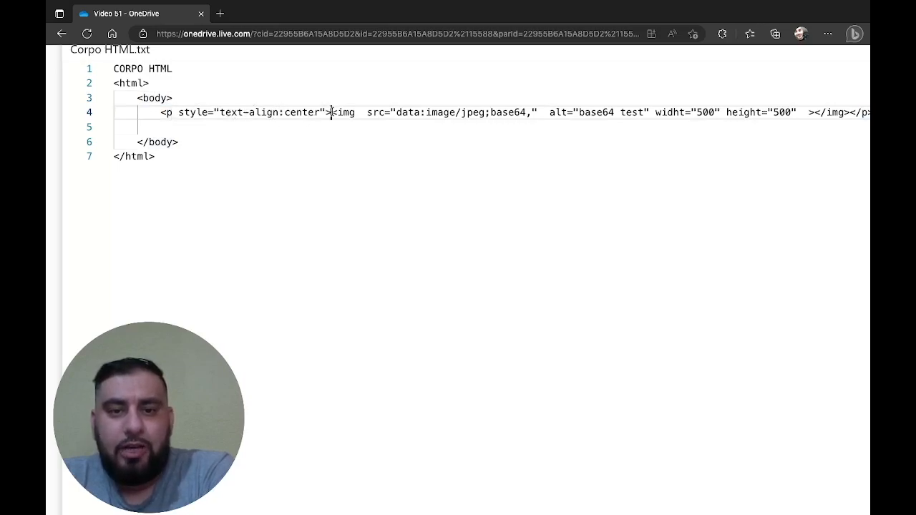
key("Return")
key("Return")
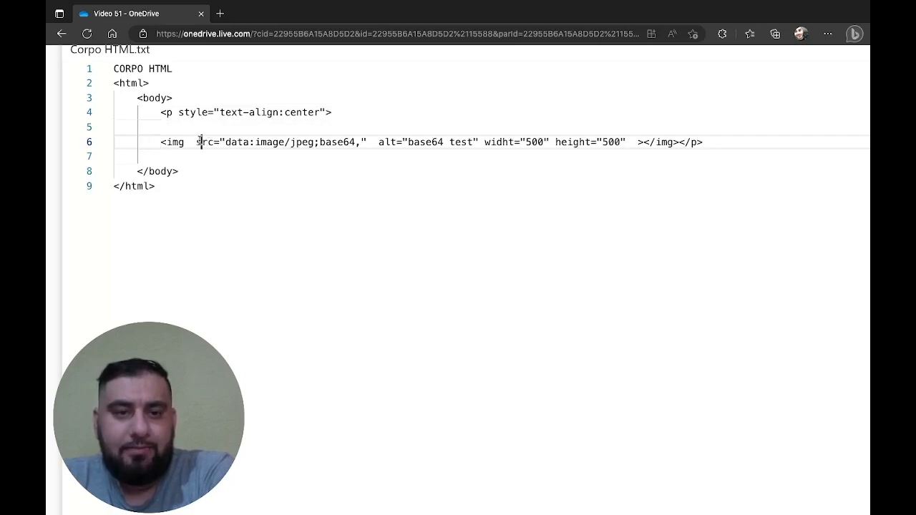
key("Left")
key("BackSpace")
key("BackSpace")
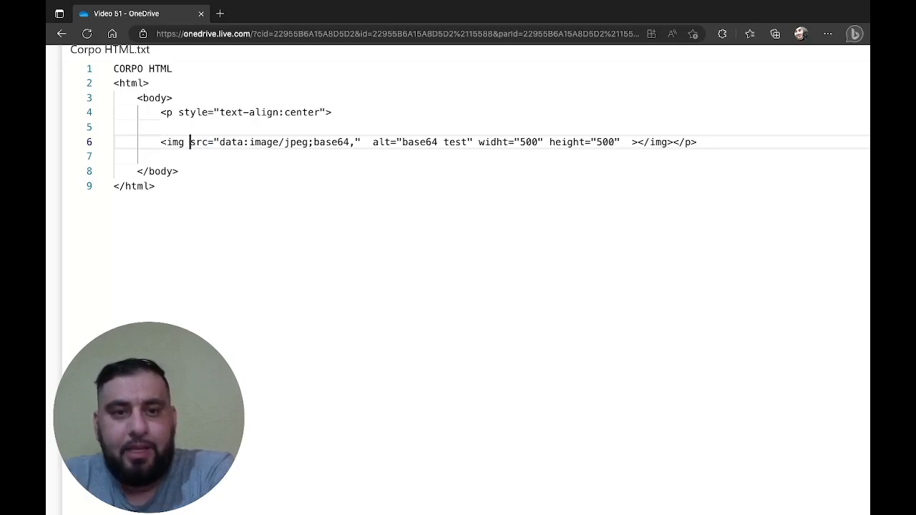
Examine the img tag's image type, base64 marker, alt text, widht and height attributes.
double_click(253, 142)
double_click(289, 142)
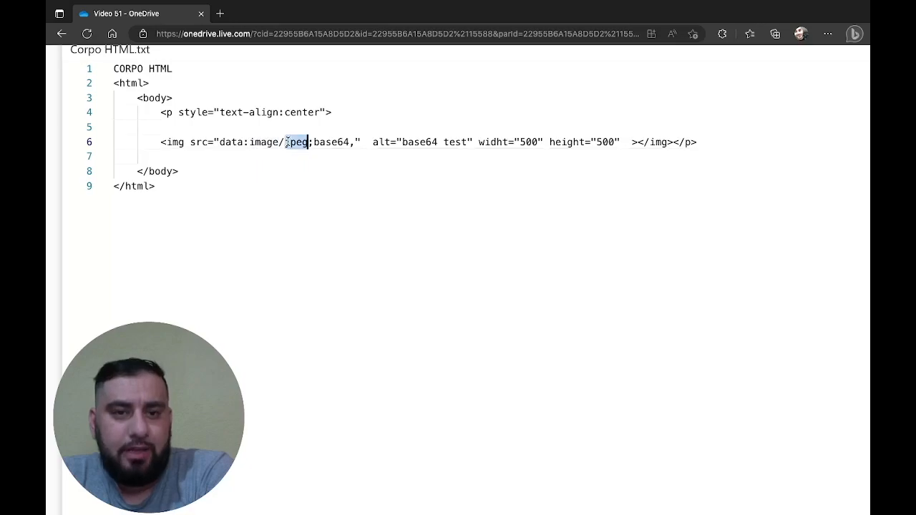
left_click(312, 142)
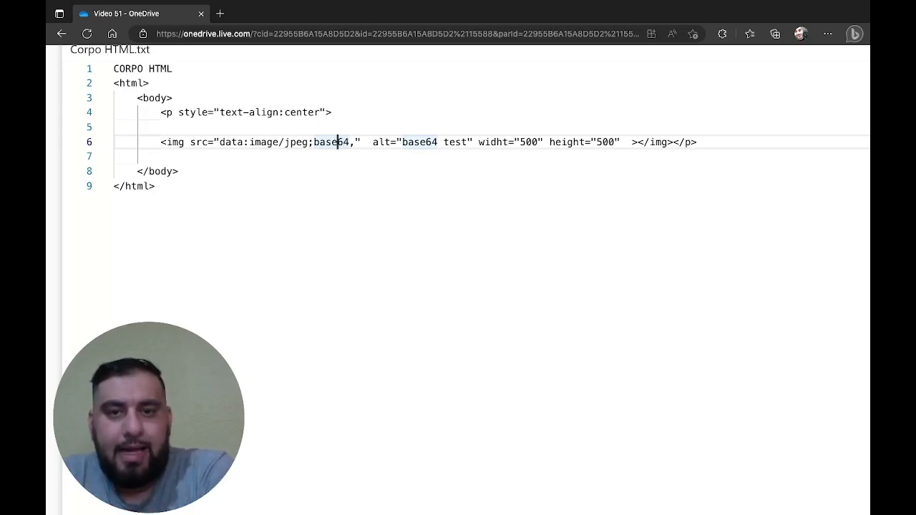
left_click(355, 145)
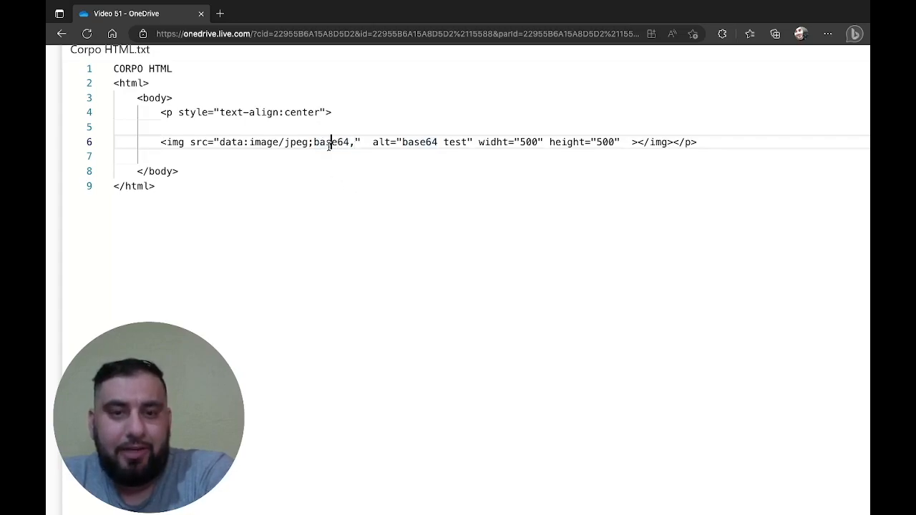
left_click(330, 146)
left_click(355, 144)
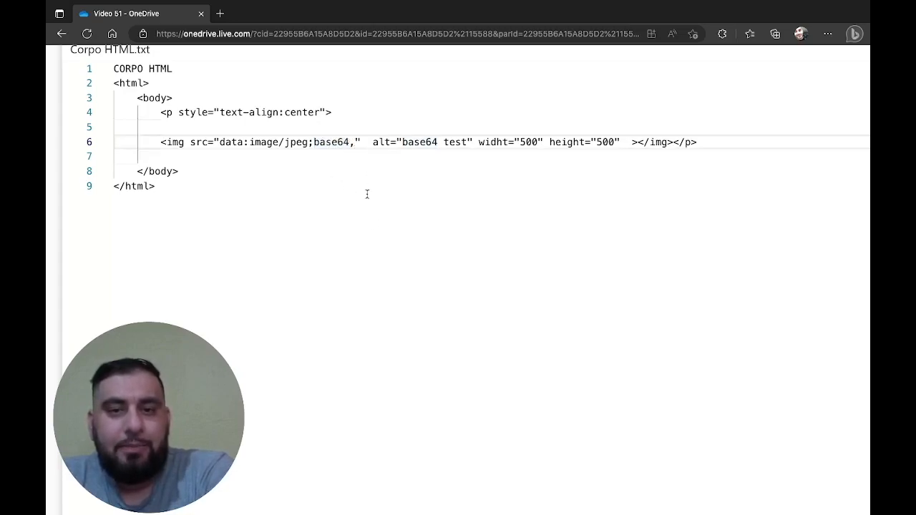
left_click(383, 143)
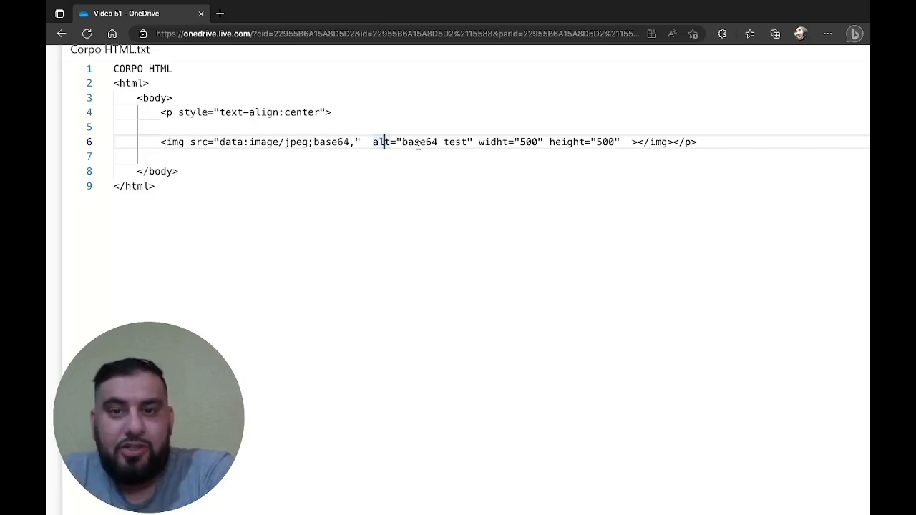
left_click(502, 142)
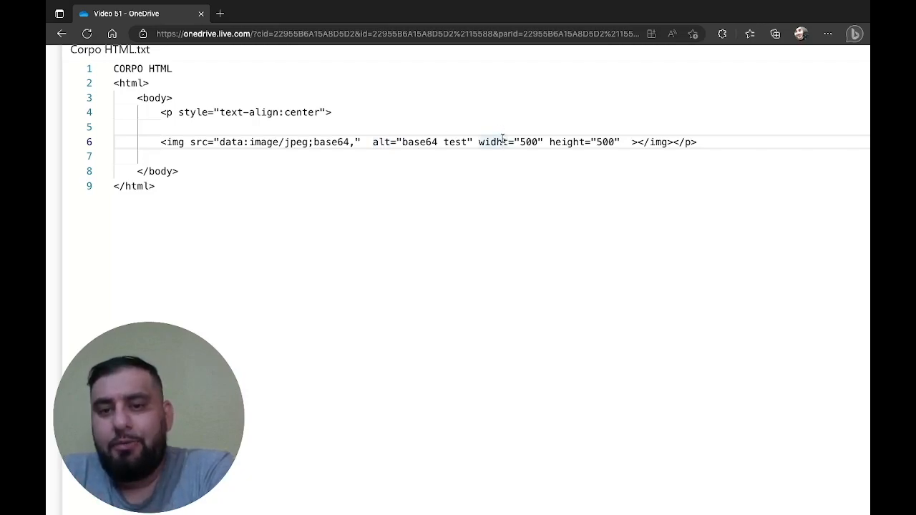
double_click(532, 142)
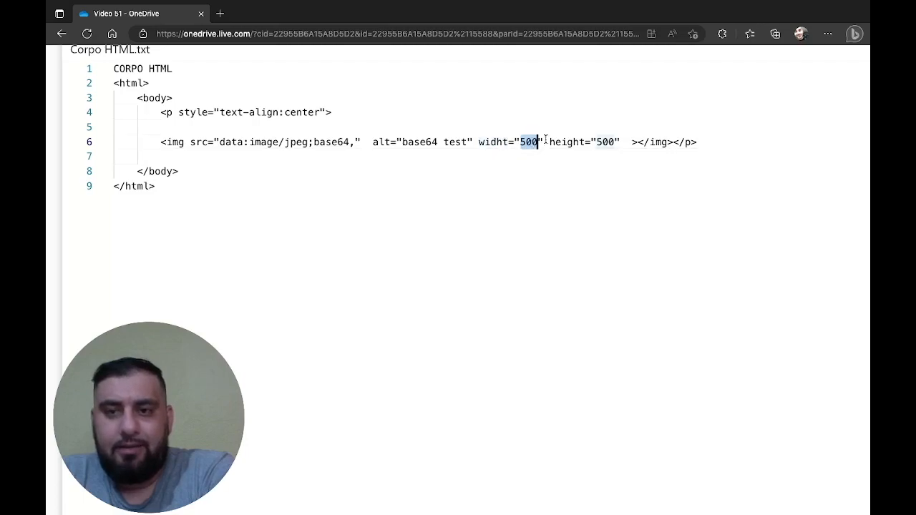
double_click(607, 141)
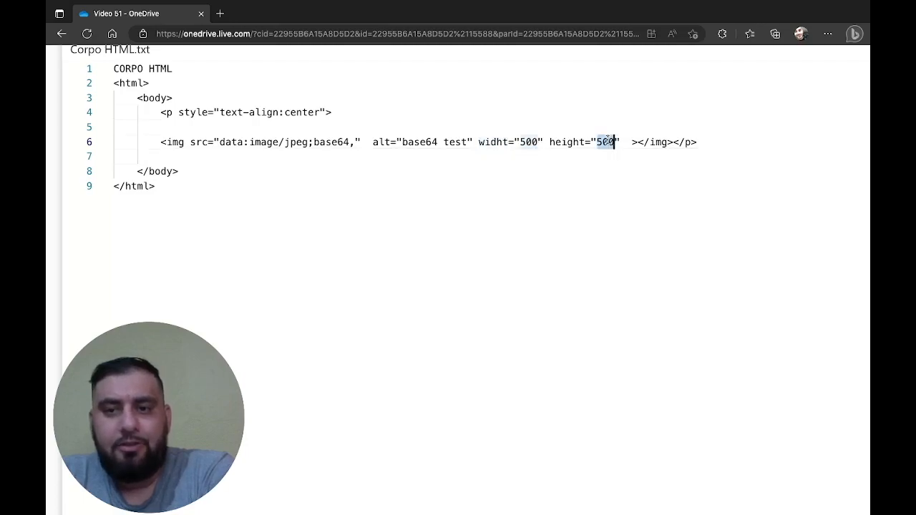
Remove the two extra spaces between the img tag's height attribute and its closing bracket.
left_click(674, 143)
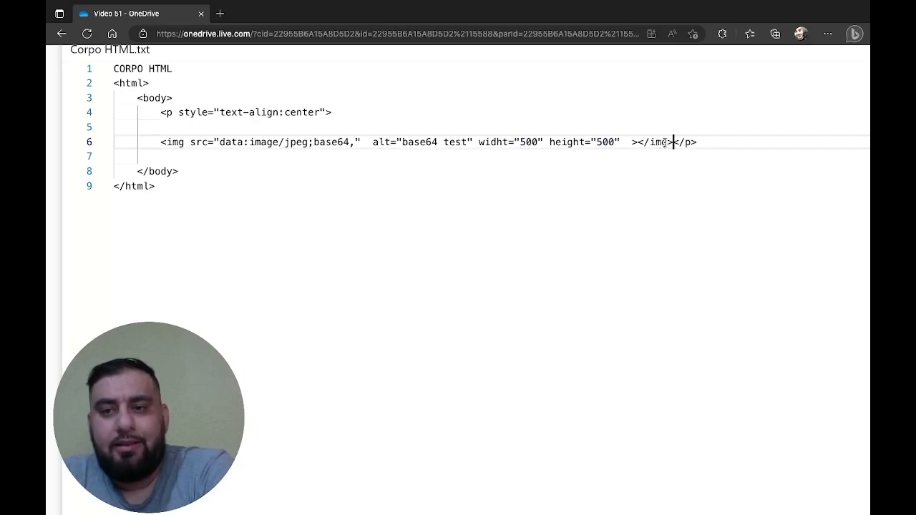
key("BackSpace")
key("BackSpace")
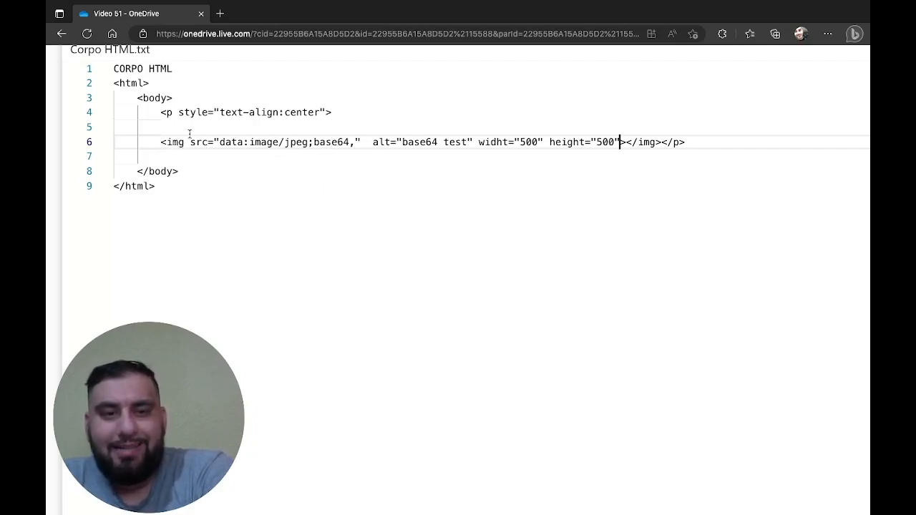
Highlight the start of the img tag from its opening bracket through the comma after base64.
left_click(161, 142)
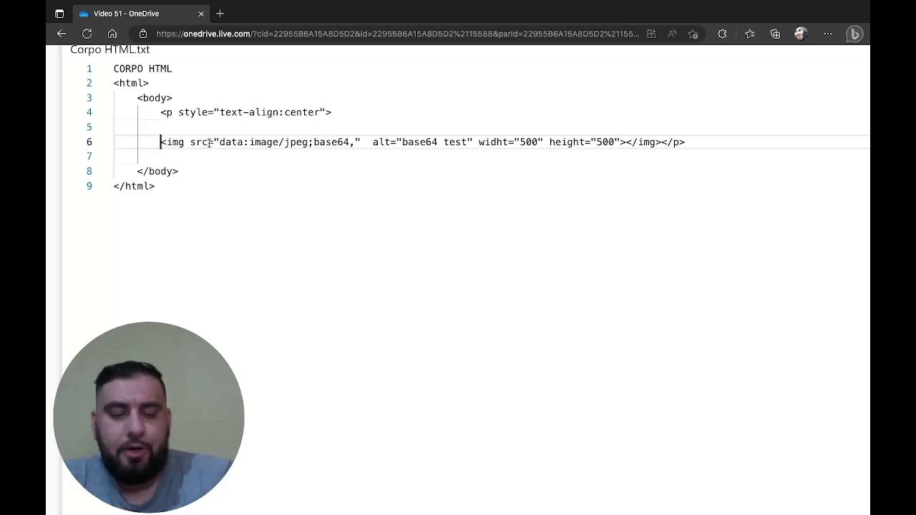
left_click_drag(161, 143, 355, 142)
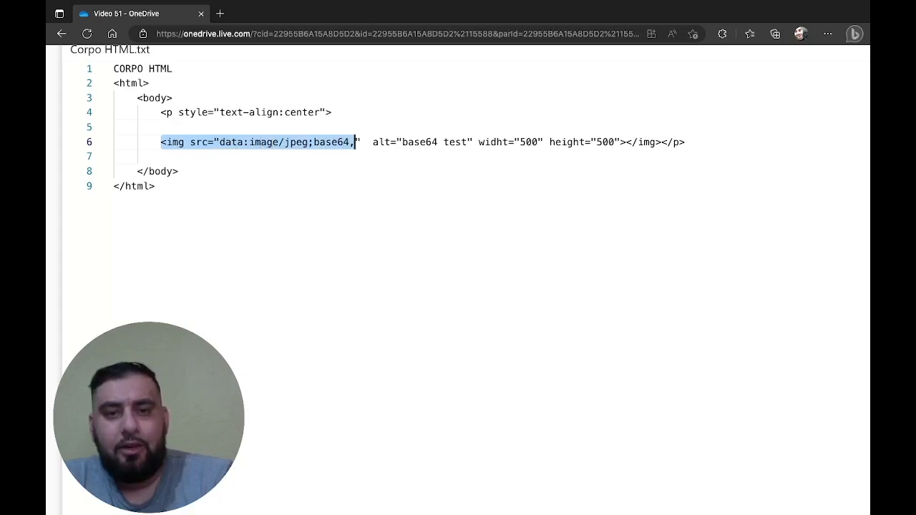
left_click(356, 142)
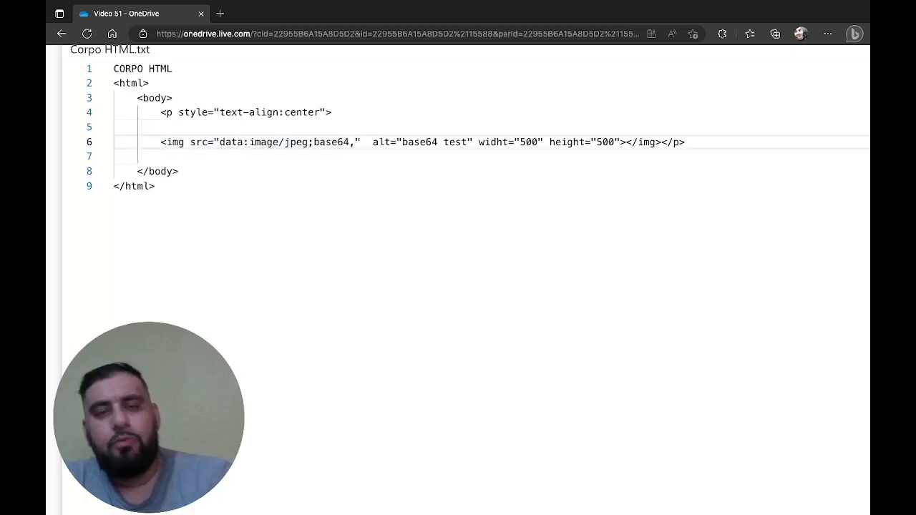
Highlight only the data:image/jpeg;base64, portion inside the img tag's src attribute.
key("Left")
key("Left")
key("Left")
key("Left")
key("Left")
key("Left")
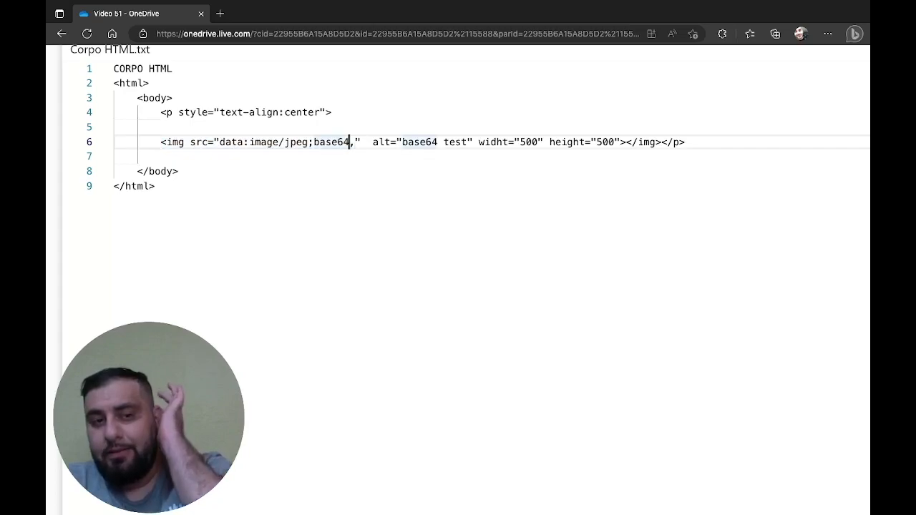
key("Left")
key("Left")
key("Left")
key("Left")
key("Left")
key("Left")
key("Left")
key("Left")
key("Left")
key("Left")
key("Left")
key("Left")
key("Left")
key("Left")
key("Left")
key("Left")
key("Left")
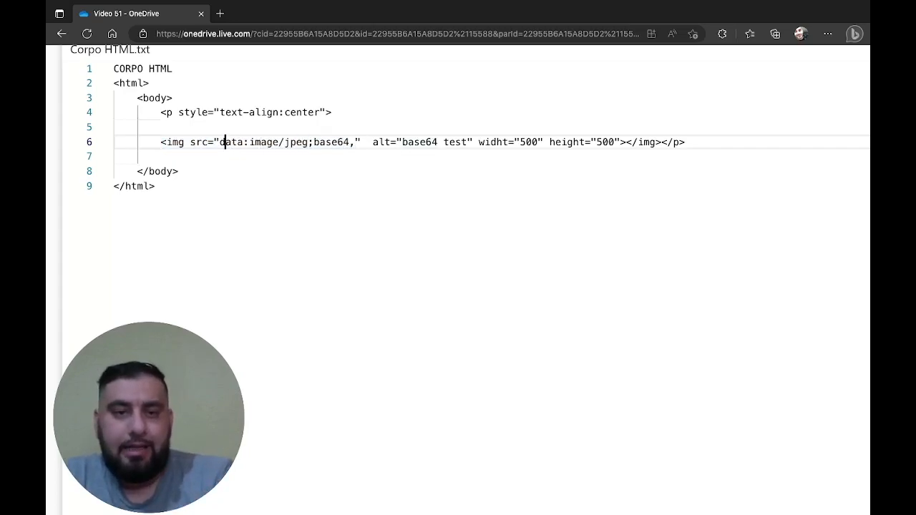
key("Right")
key("Right")
key("Left")
key("shift+Right")
key("shift+Right")
key("shift+Right")
key("shift+Right")
key("shift+Right")
key("shift+Right")
key("shift+Right")
key("shift+Right")
key("shift+Right")
key("shift+Right")
key("shift+Right")
key("shift+Right")
key("shift+Right")
key("shift+Right")
key("shift+Right")
key("shift+Right")
key("shift+Right")
key("shift+Right")
key("shift+Right")
key("shift+Right")
key("shift+Right")
key("shift+Right")
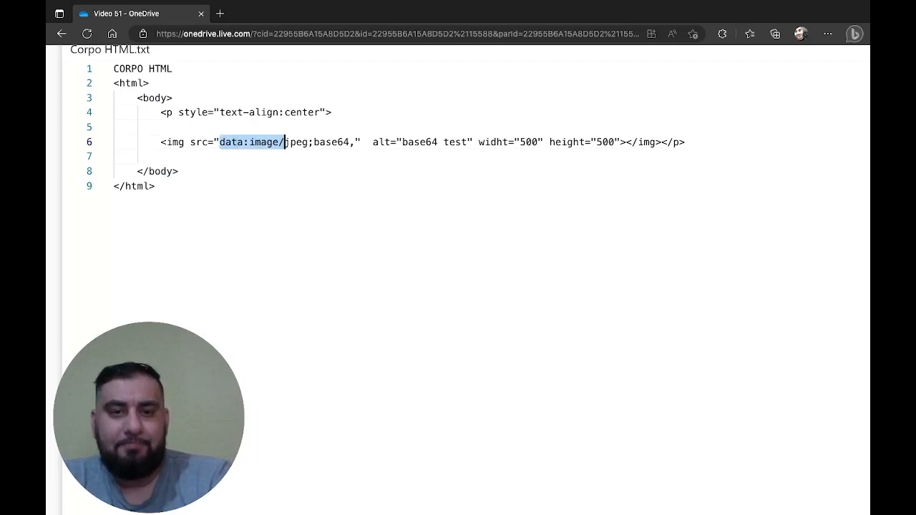
key("shift+Right")
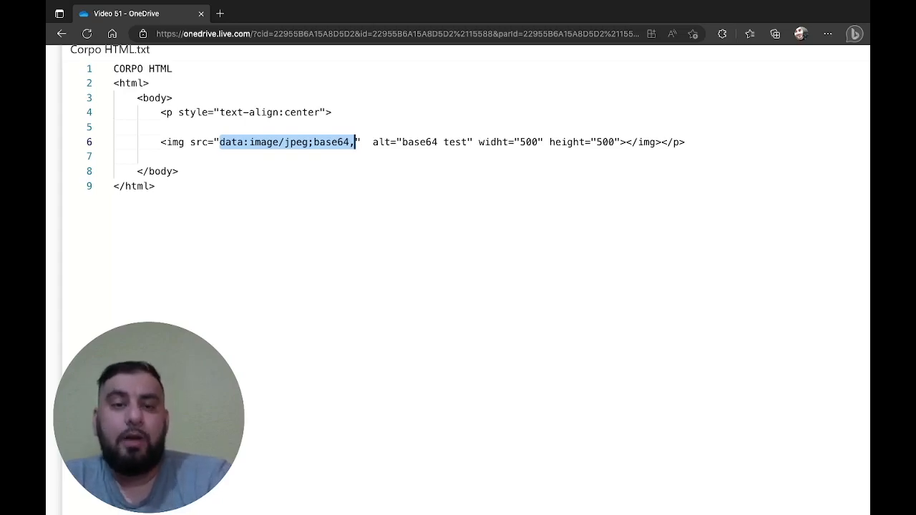
Highlight the <img src=" portion of the tag, including the opening quotation mark.
key("Left")
key("Left")
key("Left")
key("Left")
key("Left")
key("Left")
key("Left")
key("Left")
key("Left")
key("Left")
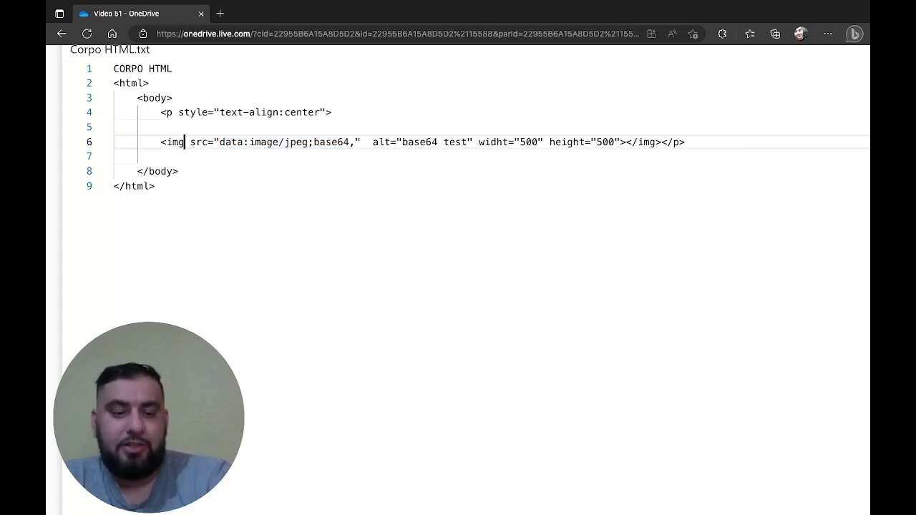
key("Left")
key("shift+Right")
key("shift+Right")
key("shift+Right")
key("shift+Right")
key("shift+Right")
key("shift+Right")
key("shift+Right")
key("shift+Right")
key("shift+Right")
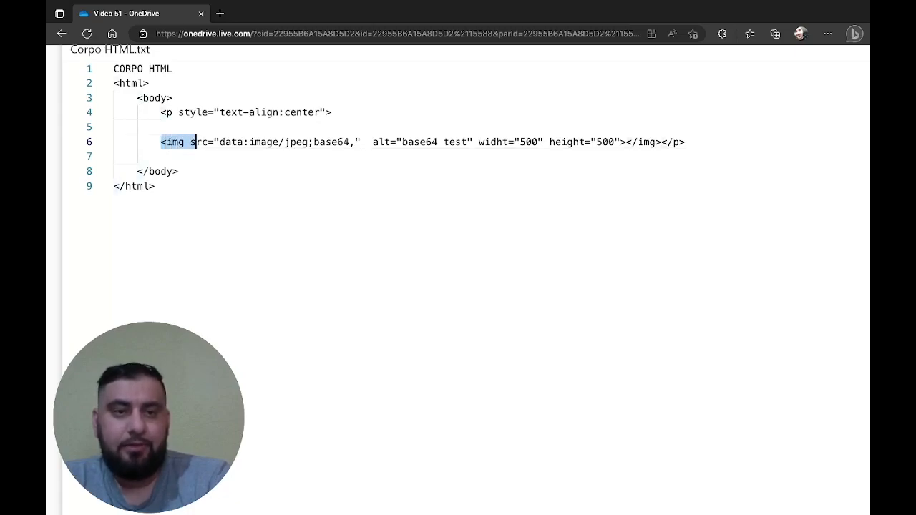
key("shift+Right")
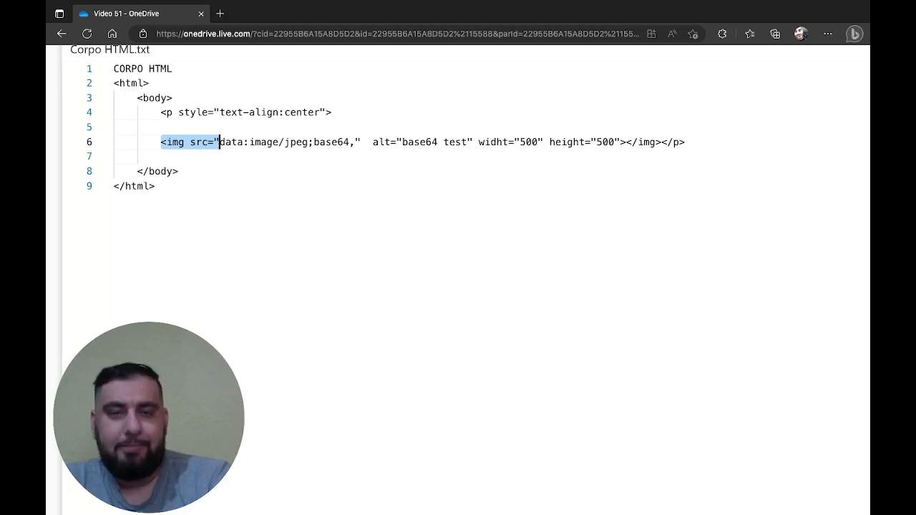
Highlight the remainder of the img tag in Corpo HTML.txt, from the src value's closing quotation mark through </img>.
key("Right")
key("Right")
key("Right")
key("Right")
key("Right")
key("Right")
key("Right")
key("Right")
key("Right")
key("Right")
key("Right")
key("Right")
key("Right")
key("Right")
key("Right")
key("Right")
key("Right")
key("Right")
key("Right")
key("Right")
key("Right")
key("Right")
key("Right")
key("Right")
key("shift+Right")
key("shift+Right")
key("shift+Right")
key("shift+Right")
key("shift+Right")
key("shift+Right")
key("shift+Right")
key("shift+Right")
key("shift+Right")
key("shift+Right")
key("shift+Right")
key("shift+Right")
key("shift+Right")
key("shift+Right")
key("shift+Right")
key("shift+Right")
key("shift+Right")
key("shift+Right")
key("shift+Right")
key("shift+Right")
key("shift+Right")
key("shift+Right")
key("shift+Right")
key("shift+Right")
key("shift+Right")
key("shift+Right")
key("shift+Right")
key("shift+Right")
key("shift+Right")
key("shift+Right")
key("shift+Right")
key("shift+Right")
key("shift+Right")
key("shift+Right")
key("shift+Right")
key("shift+Right")
key("shift+Right")
key("shift+Right")
key("shift+Right")
key("shift+Right")
key("shift+Right")
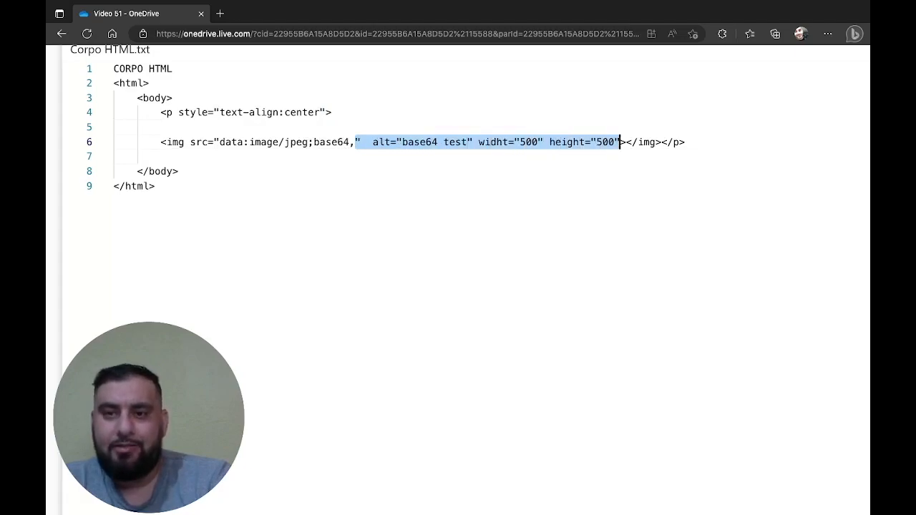
key("shift+Right")
key("shift+Right")
key("shift+Right")
key("shift+Right")
key("shift+Right")
key("shift+Right")
key("shift+Right")
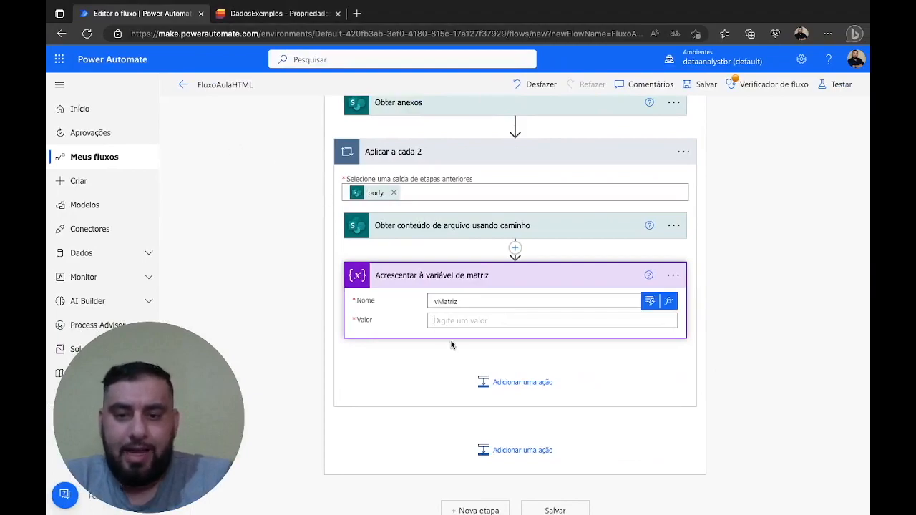
Switch to the Power Automate flow and start a concat() expression for the Valor of Acrescentar à variável de matriz.
left_click(669, 301)
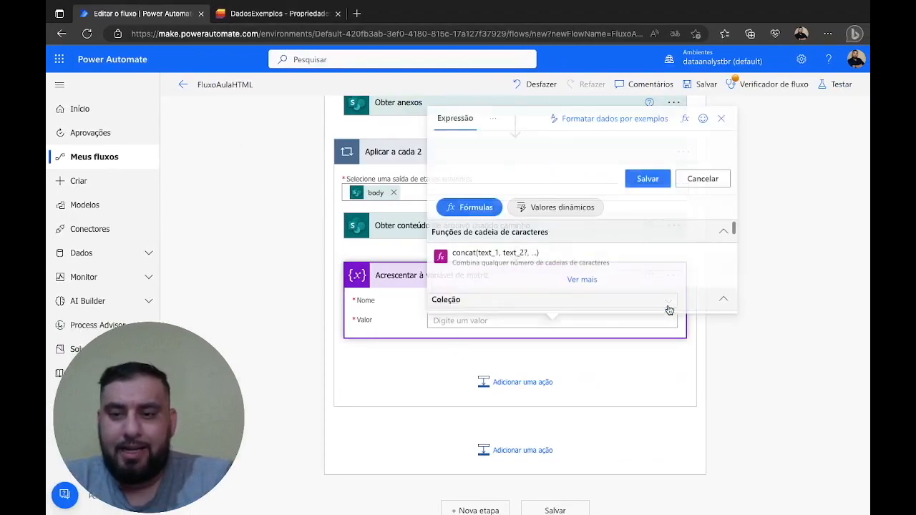
left_click(484, 138)
type("concat")
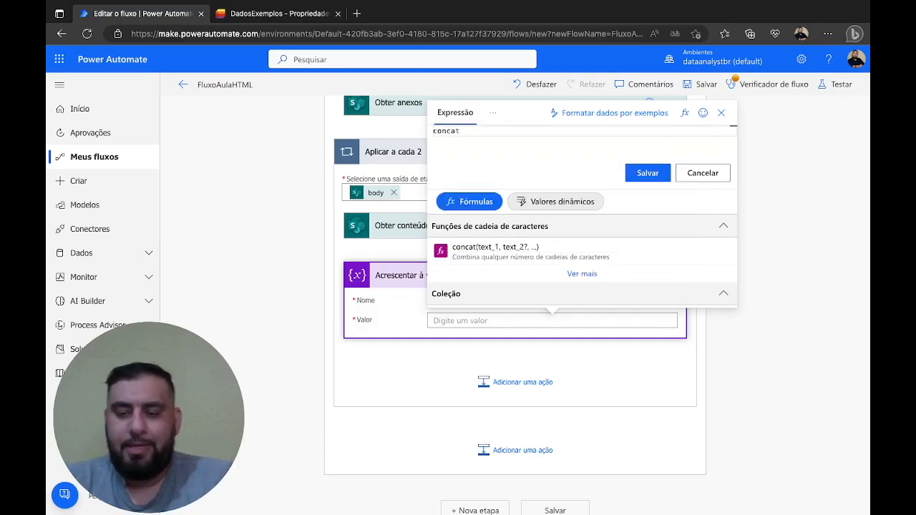
type("(")
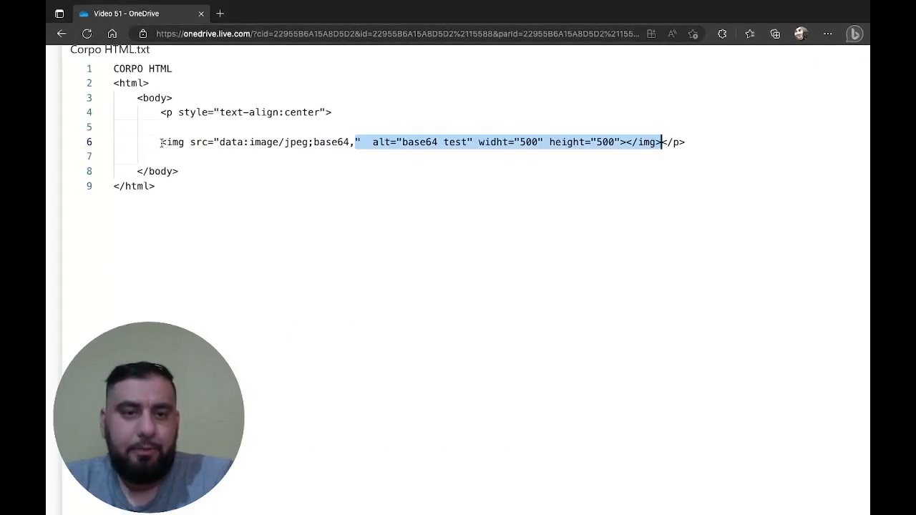
Copy <img src=" from Corpo HTML.txt and insert it in single quotes as concat's first argument, followed by a comma.
left_click(161, 141)
left_click_drag(161, 142, 219, 142)
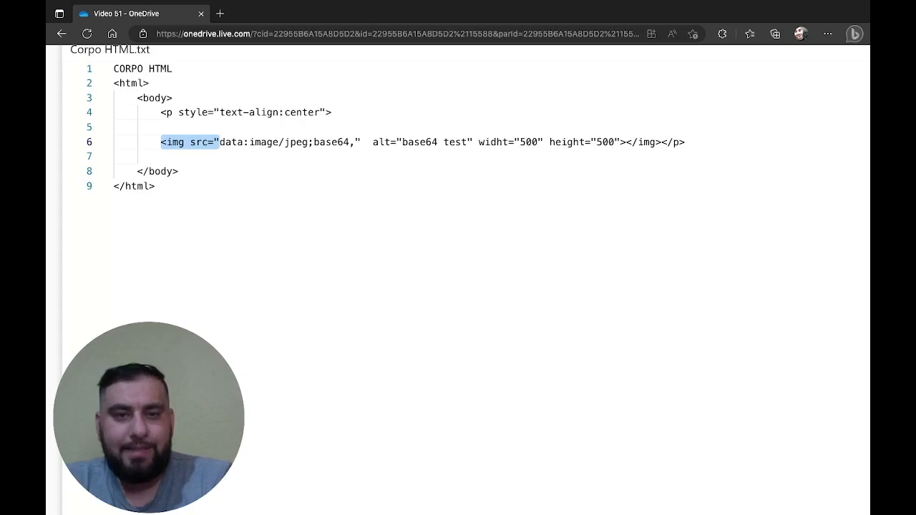
key("ctrl+Right")
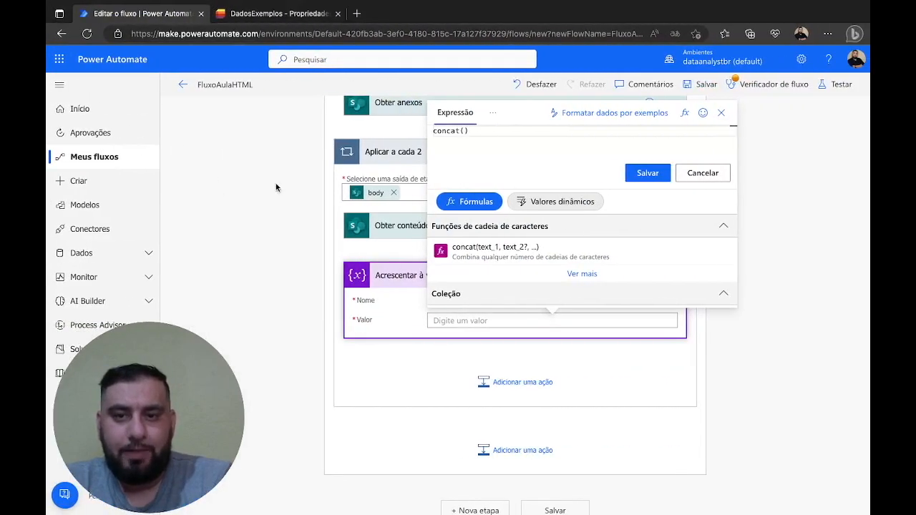
type("'")
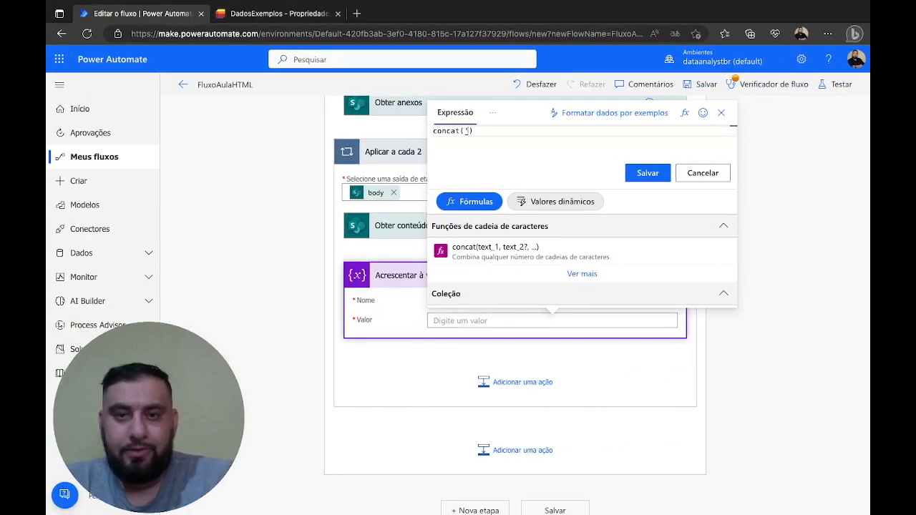
type("'")
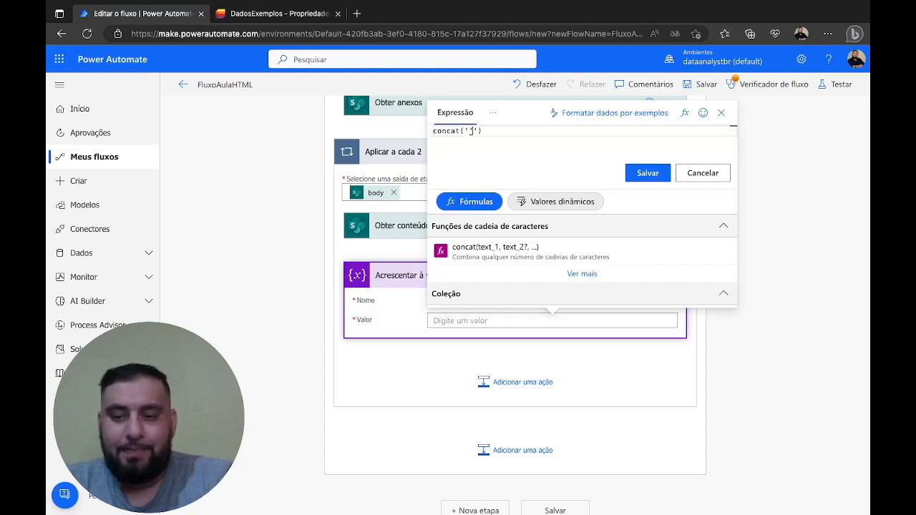
type(")")
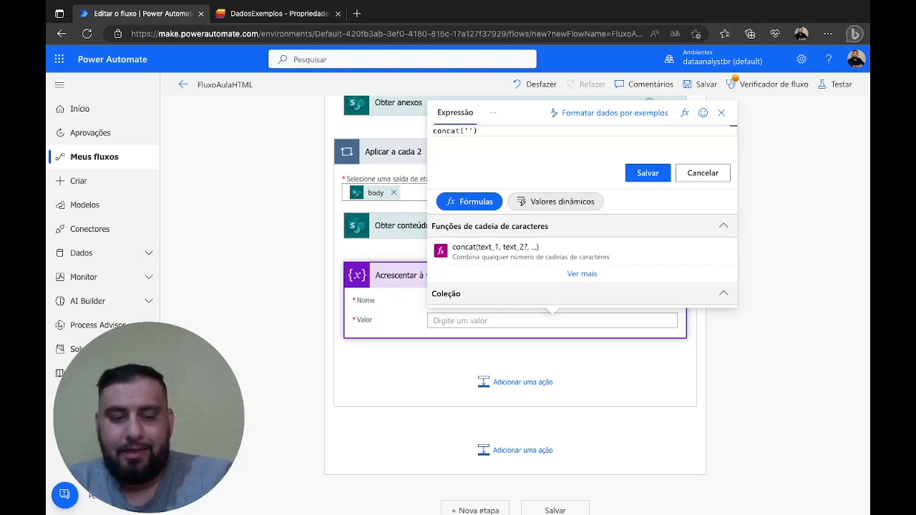
type("<img src=\"")
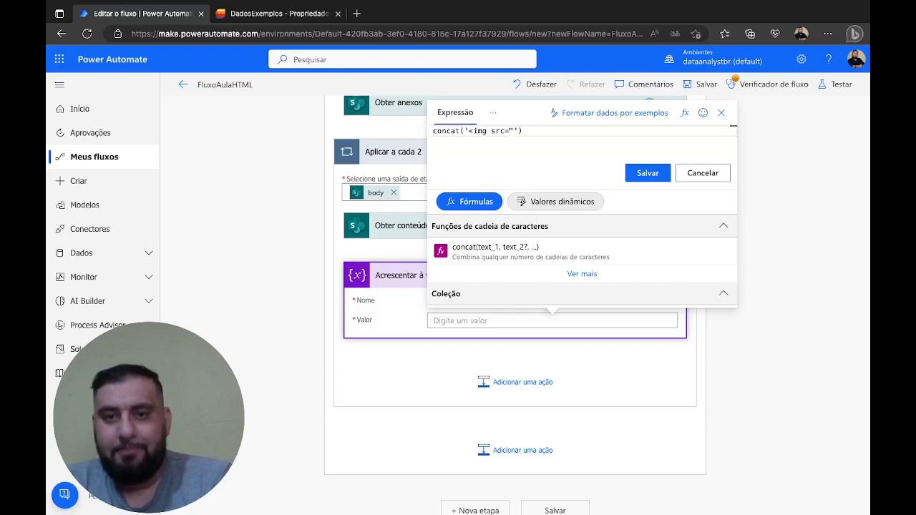
key("Left")
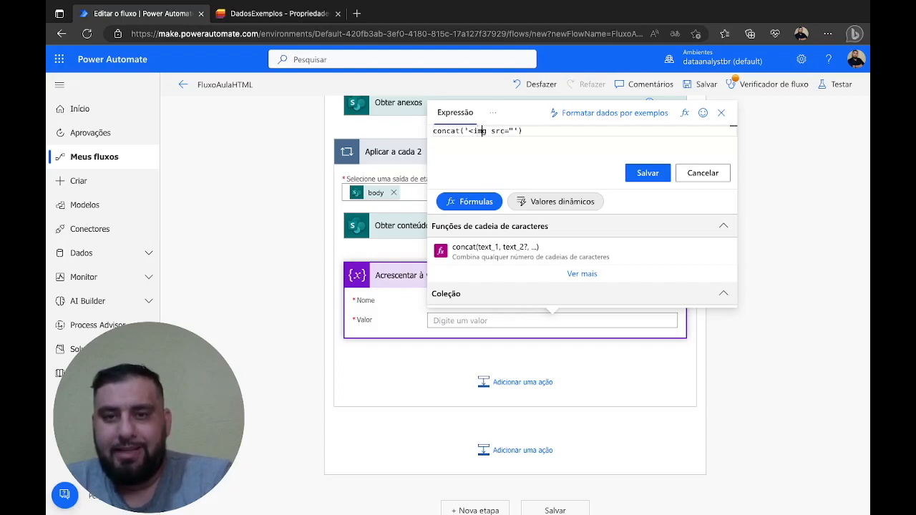
key("Right")
key("Right")
key("Right")
key("Right")
key("Right")
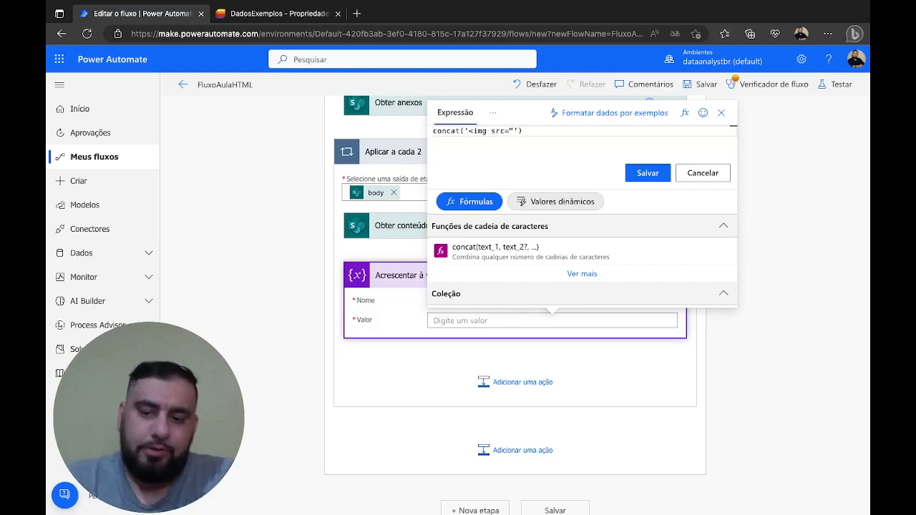
type(",")
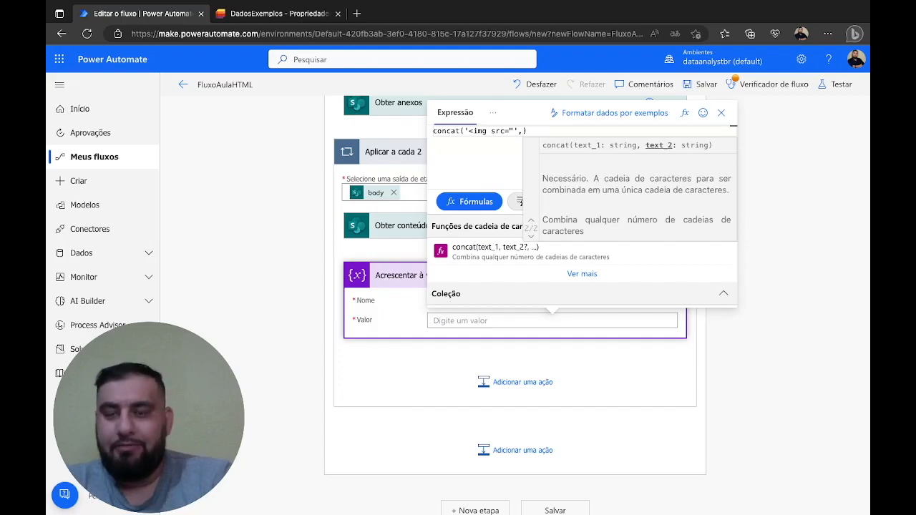
type(",,,,,")
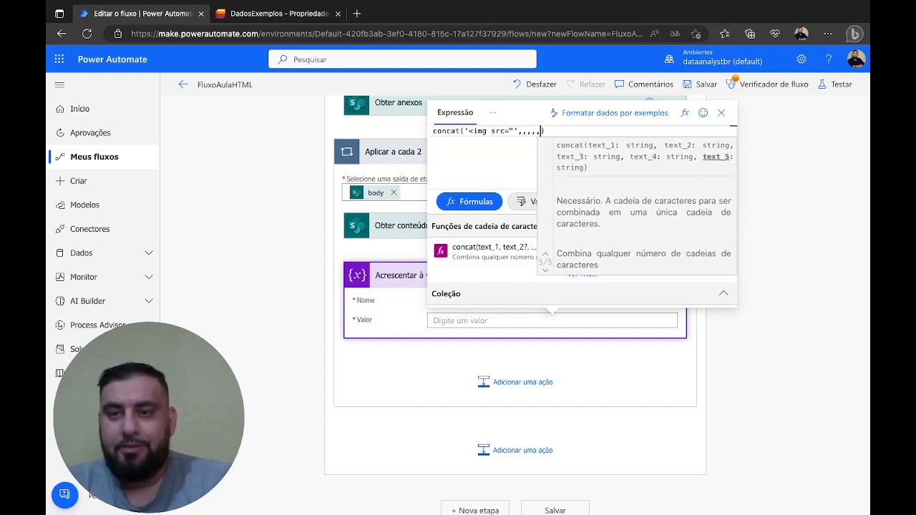
type(",,,,")
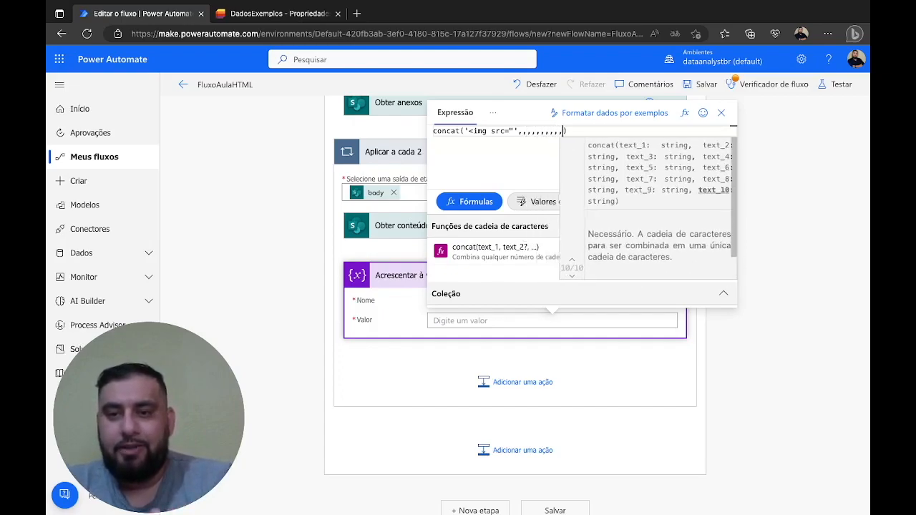
key("BackSpace")
key("BackSpace")
key("BackSpace")
key("BackSpace")
key("BackSpace")
key("BackSpace")
key("BackSpace")
key("BackSpace")
key("BackSpace")
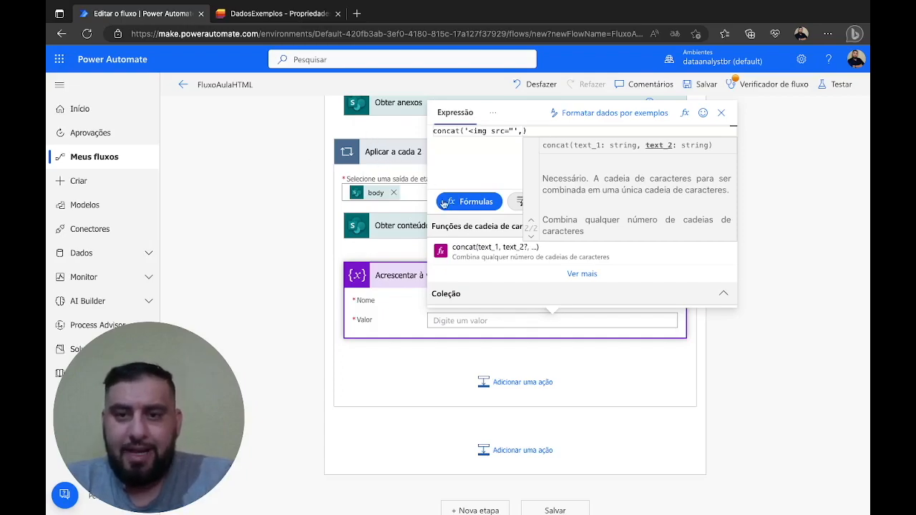
Add dataUri() as concat's second argument, containing the dynamic value Conteúdo do Arquivo from Obter conteúdo de arquivo usando caminho.
type("dat")
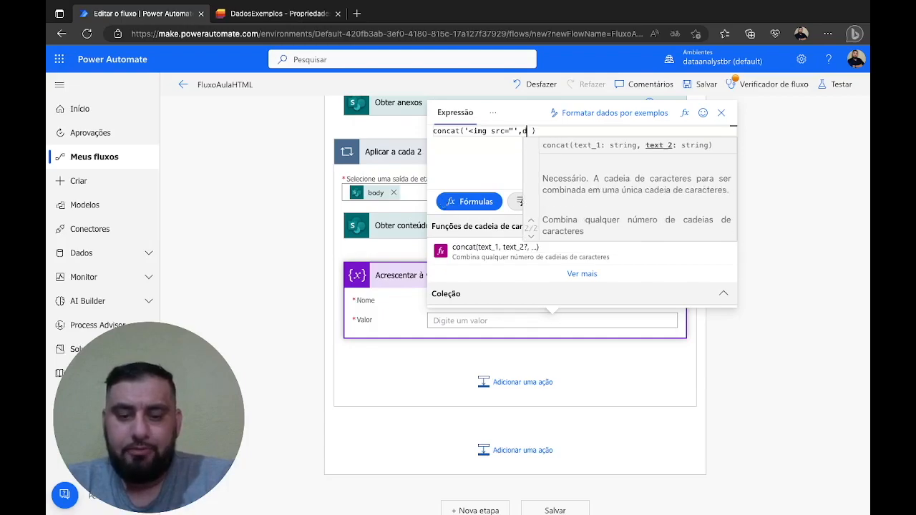
key("Return")
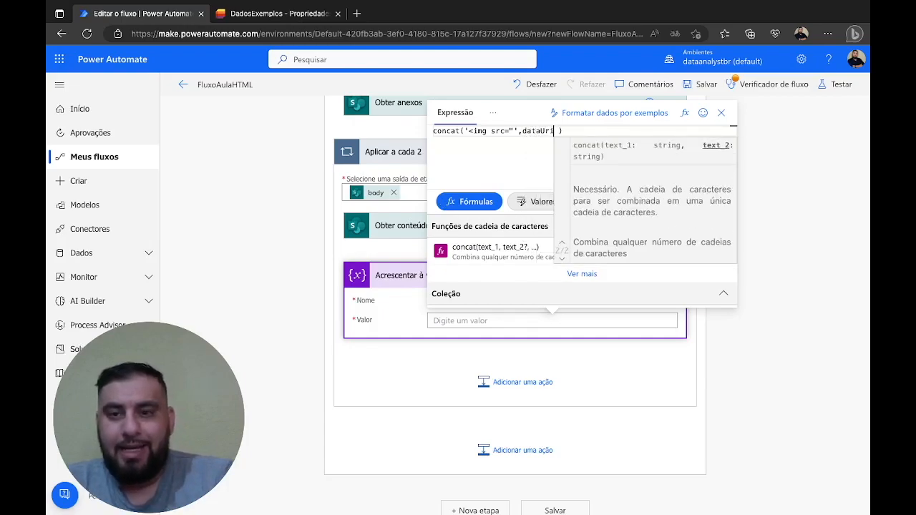
type("(")
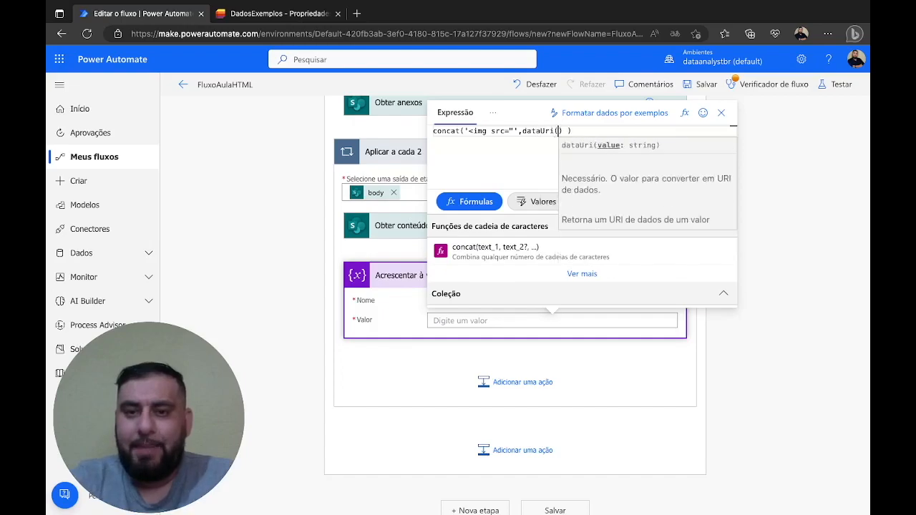
left_click(533, 204)
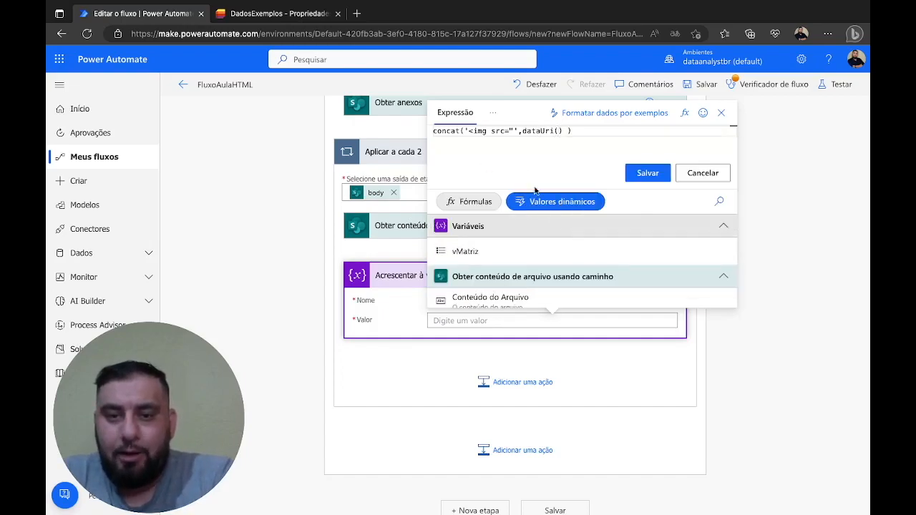
scroll(562, 259, "down", 1)
scroll(563, 258, "down", 1)
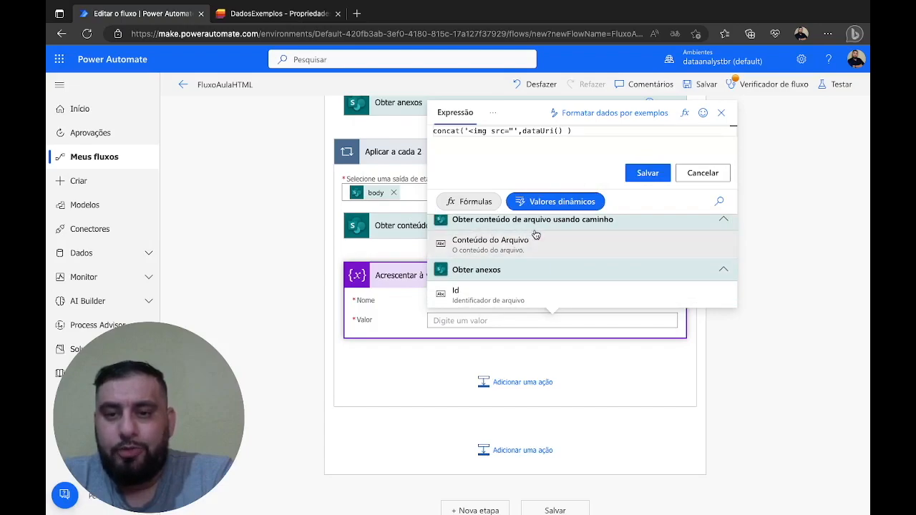
left_click(558, 131)
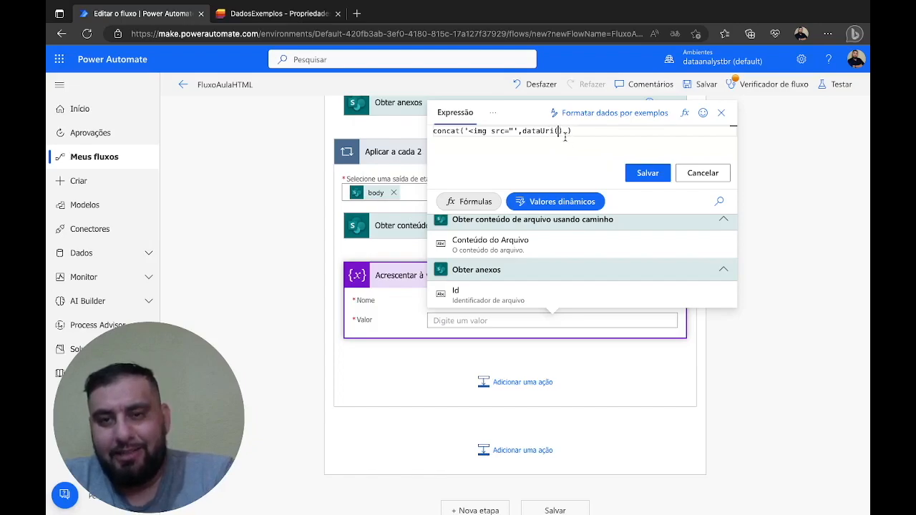
left_click(512, 245)
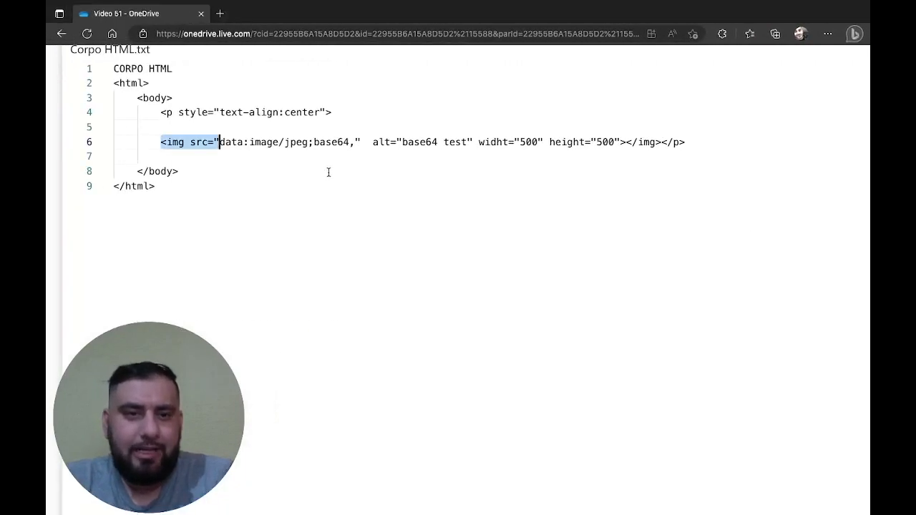
Highlight data:image/jpeg;base64, in the Corpo HTML.txt template and compare it with the dataUri part of the flow expression.
left_click(220, 142)
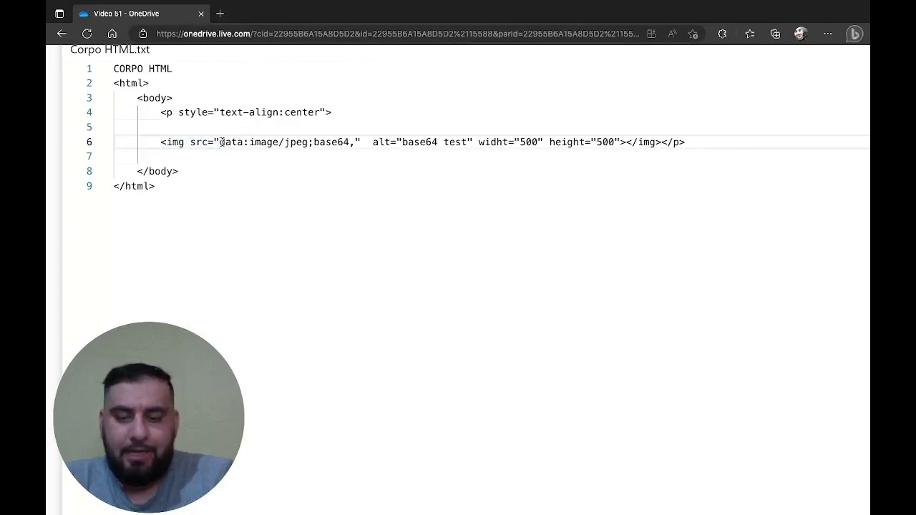
left_click_drag(220, 142, 355, 142)
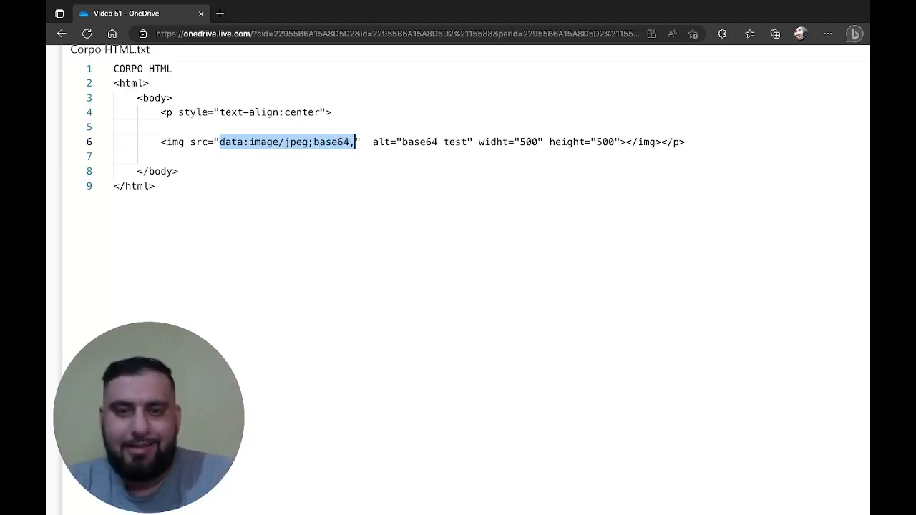
key("ctrl+Right")
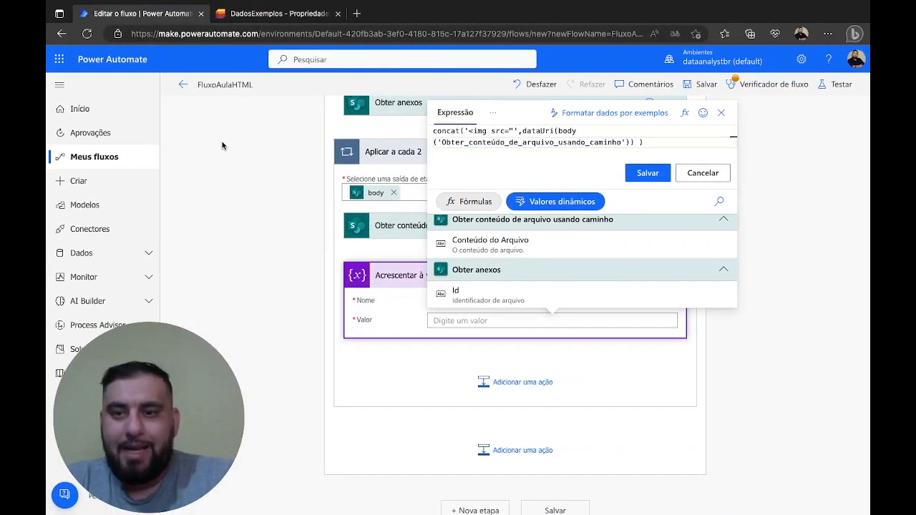
key("ctrl+Left")
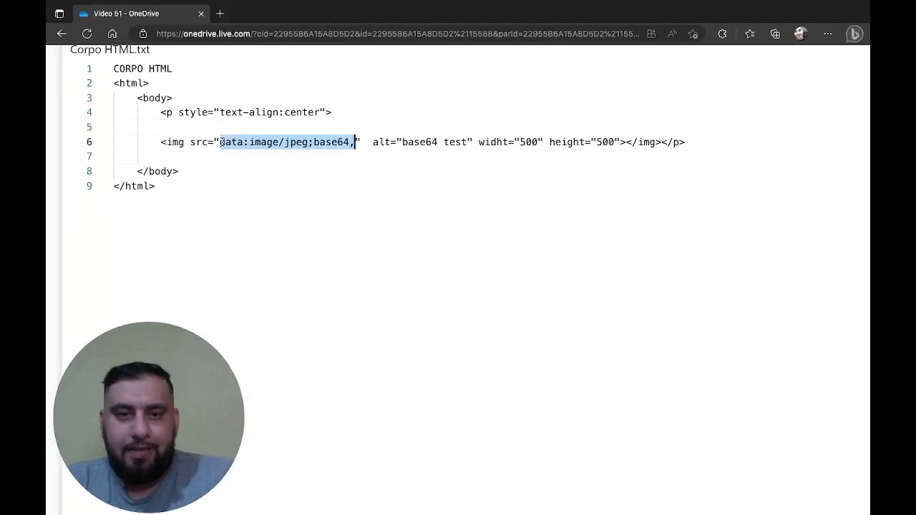
Remove the two spaces between the src value's closing quotation mark and the alt attribute in the img tag.
key("Right")
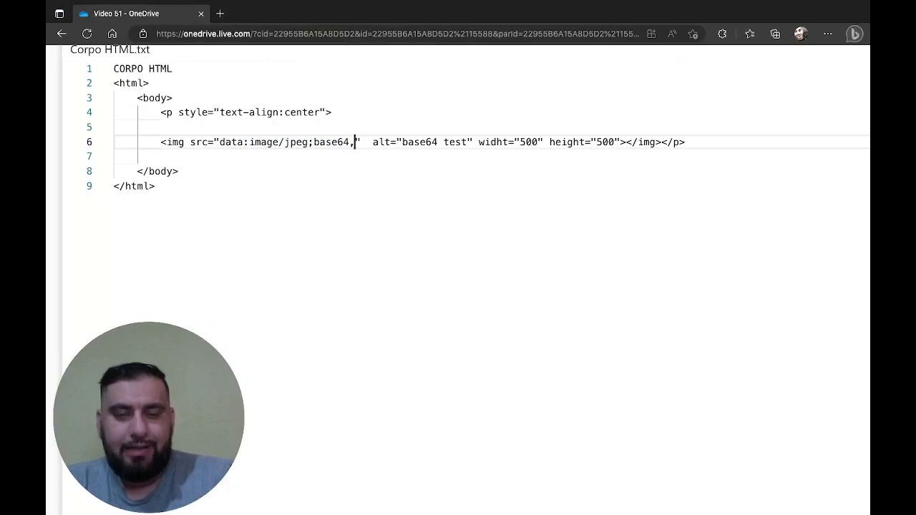
key("shift+Right")
key("shift+Right")
key("shift+Right")
key("shift+Left")
key("shift+Left")
key("shift+Left")
key("shift+Right")
key("Right")
key("Right")
key("Right")
key("BackSpace")
key("BackSpace")
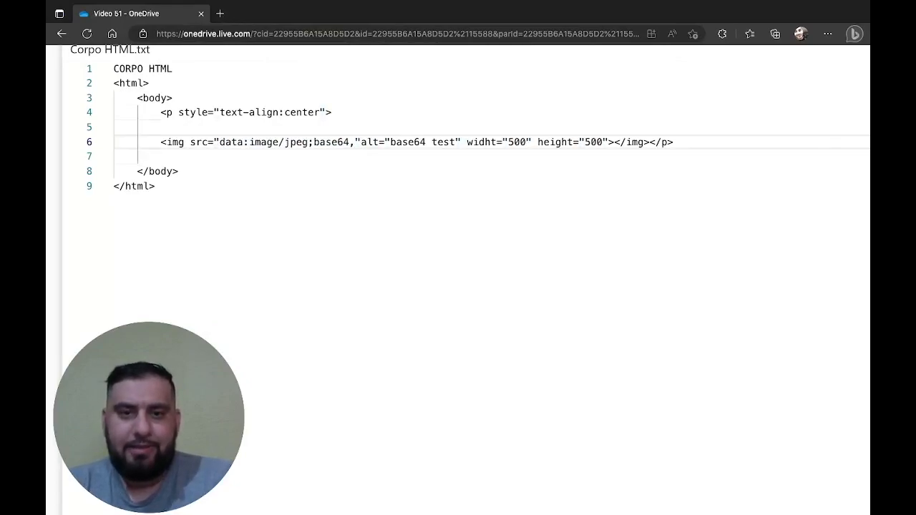
Copy "alt="base64 test" widht="500" height="500"></img> from line 6 of Corpo HTML.txt, starting at the src value's closing quotation mark.
key("shift+Right")
key("shift+Right")
key("shift+Right")
key("shift+Right")
key("shift+Right")
key("shift+Right")
key("shift+Right")
key("shift+Right")
key("shift+Right")
key("shift+Right")
key("shift+Right")
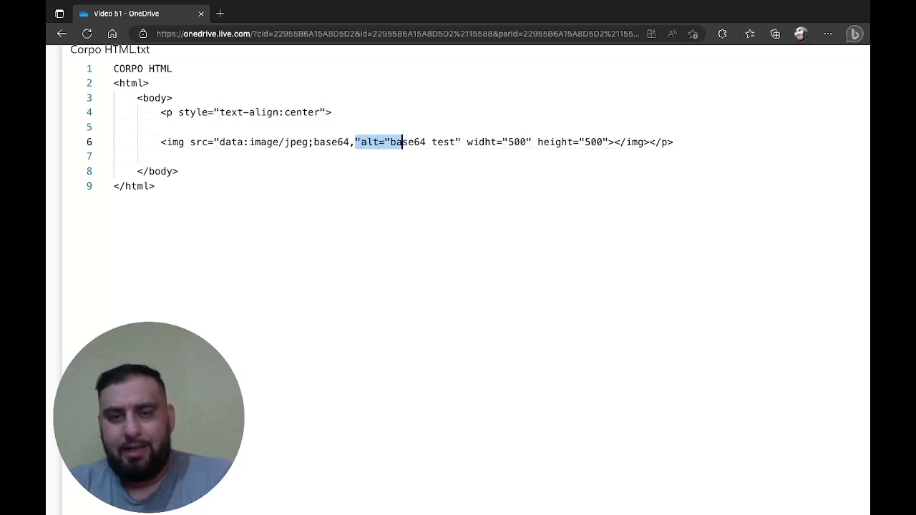
key("shift+Right")
key("shift+Right")
key("shift+Right")
key("shift+Right")
key("shift+Right")
key("shift+Right")
key("shift+Right")
key("shift+Right")
key("shift+Right")
key("shift+Right")
key("shift+Right")
key("shift+Right")
key("shift+Right")
key("shift+Right")
key("shift+Right")
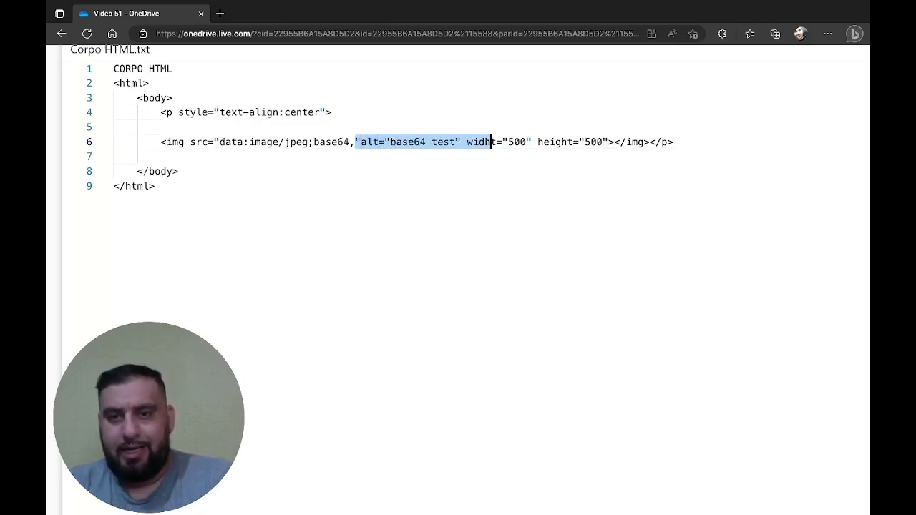
key("shift+Right")
key("shift+Right")
key("shift+Right")
key("shift+Right")
key("shift+Right")
key("shift+Right")
key("shift+Right")
key("shift+Right")
key("shift+Right")
key("shift+Right")
key("shift+Right")
key("shift+Right")
key("shift+Right")
key("shift+Right")
key("shift+Right")
key("shift+Right")
key("shift+Right")
key("shift+Right")
key("shift+Right")
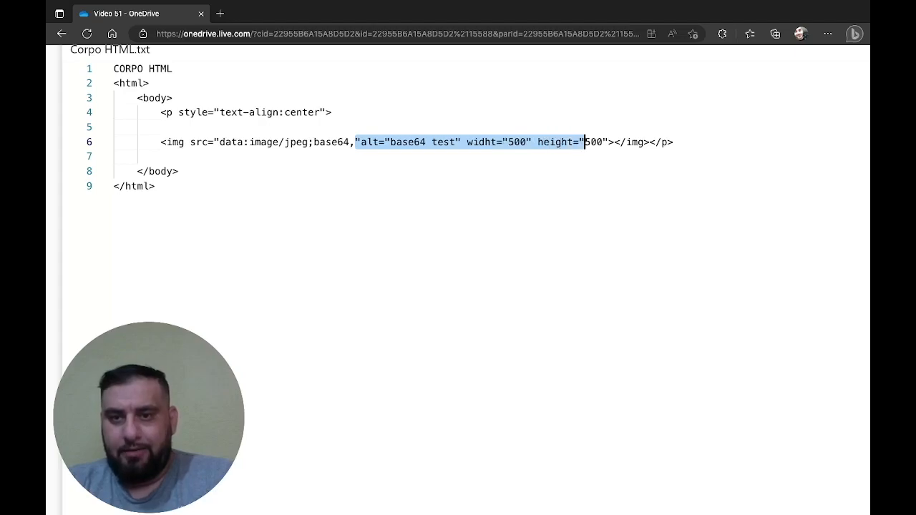
key("shift+Right")
key("shift+Right")
key("shift+Right")
key("shift+Right")
key("shift+Right")
key("ctrl+c")
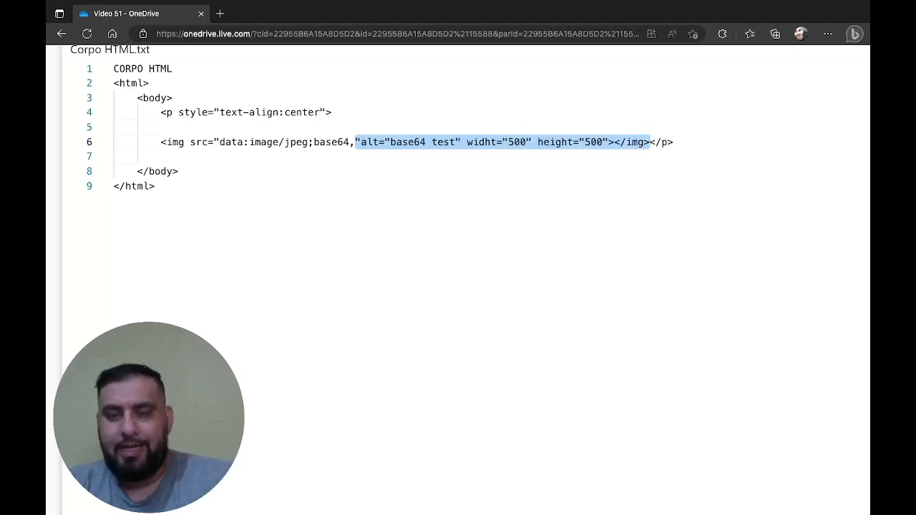
Insert the copied img tag ending in single quotes as concat's third argument in the flow, removing the space before the closing parenthesis.
key("ctrl+Right")
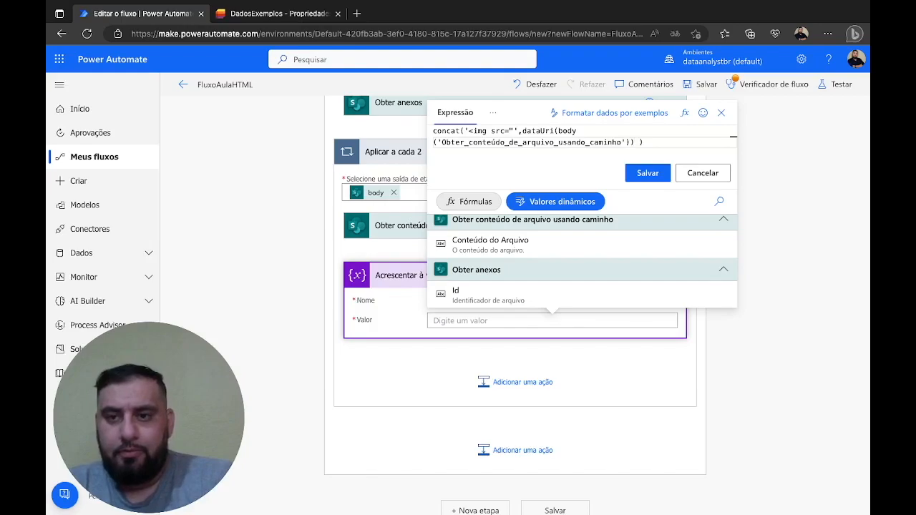
type(",")
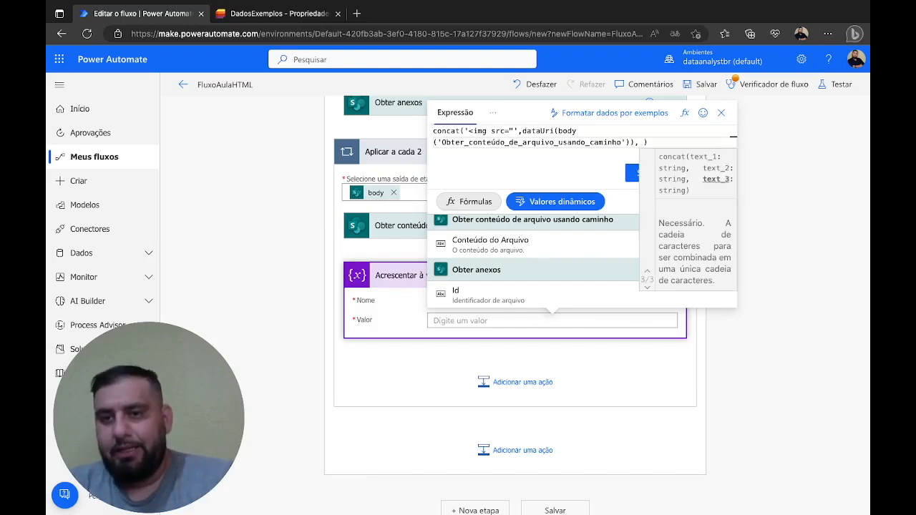
type("'")
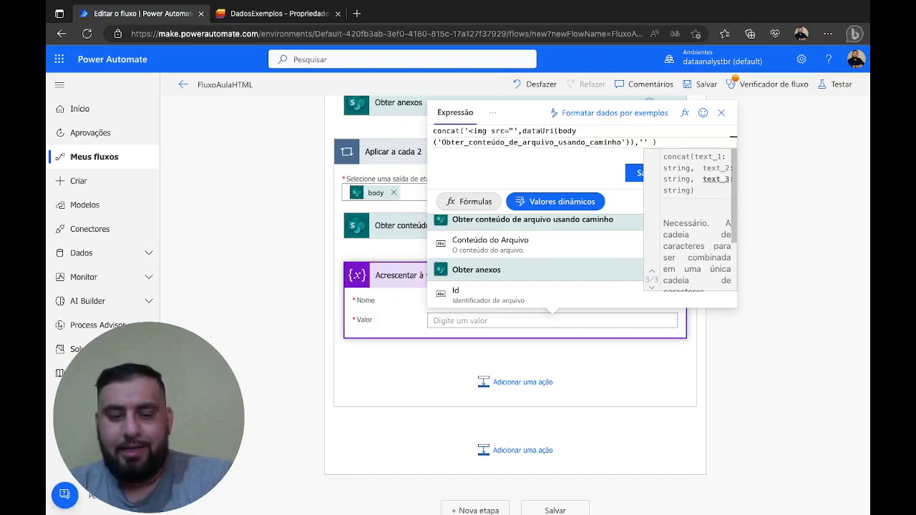
key("ctrl+v")
key("Right")
key("BackSpace")
key("Right")
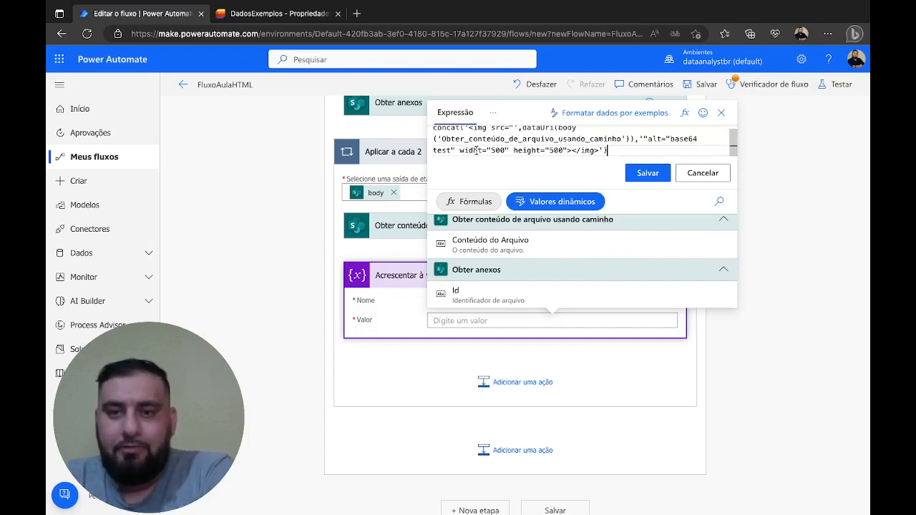
Compare the three parts of the concat expression with the img line in Corpo HTML.txt.
scroll(476, 150, "up", 1)
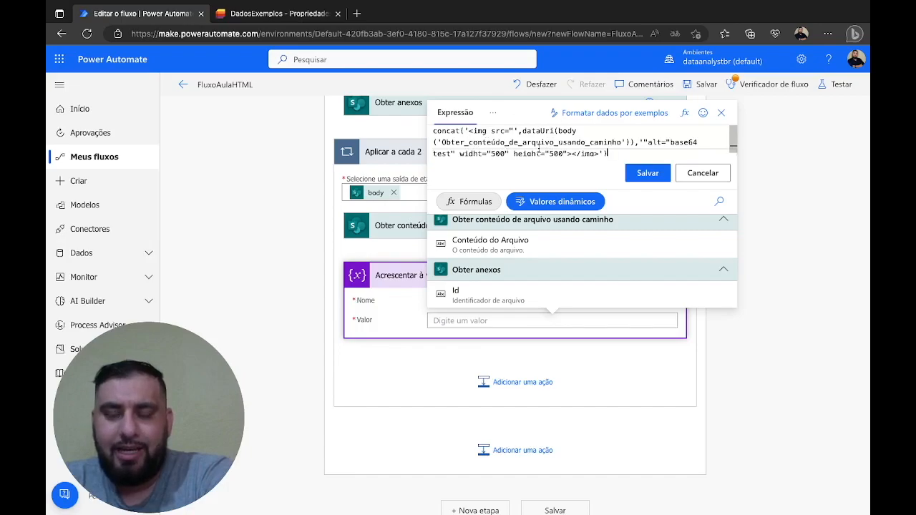
key("ctrl+Left")
triple_click(306, 142)
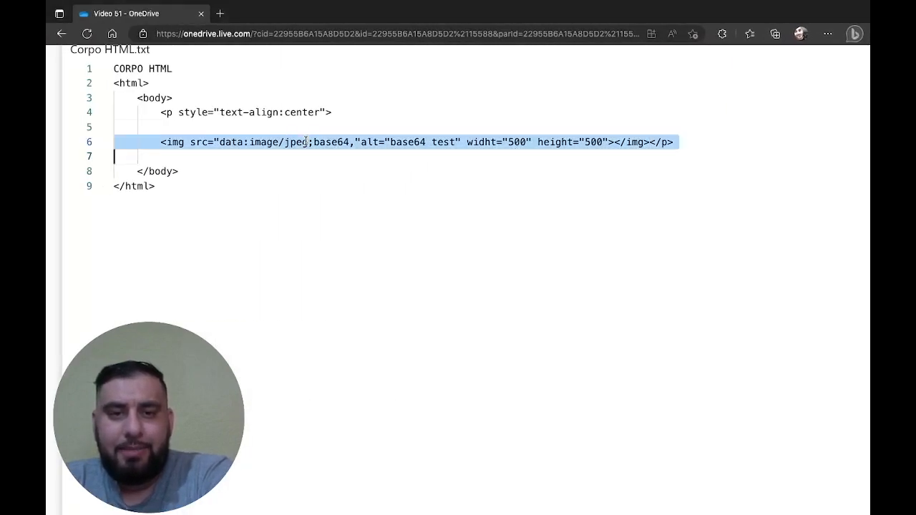
left_click(353, 142)
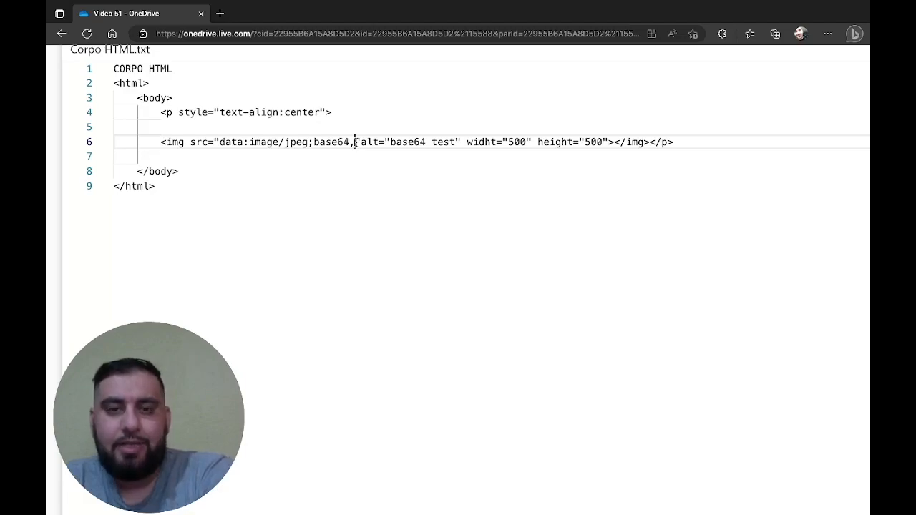
triple_click(356, 142)
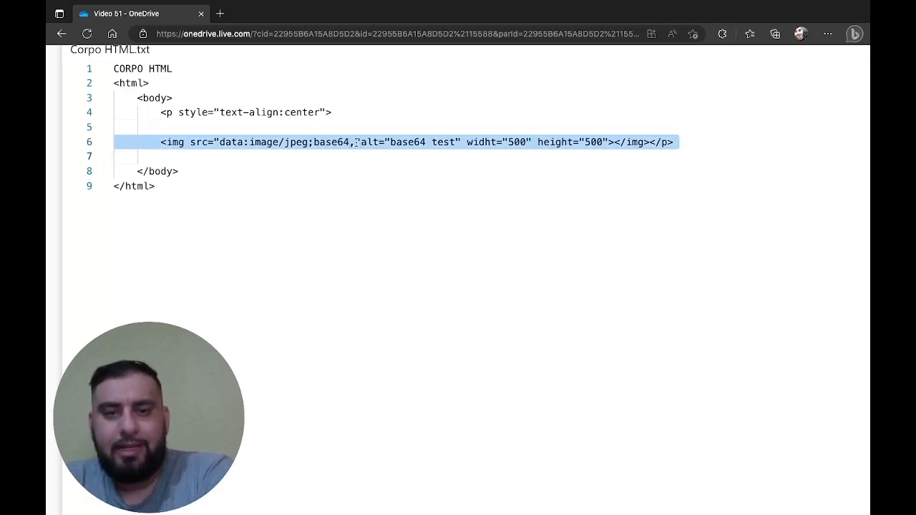
left_click(356, 142)
key("ctrl+Right")
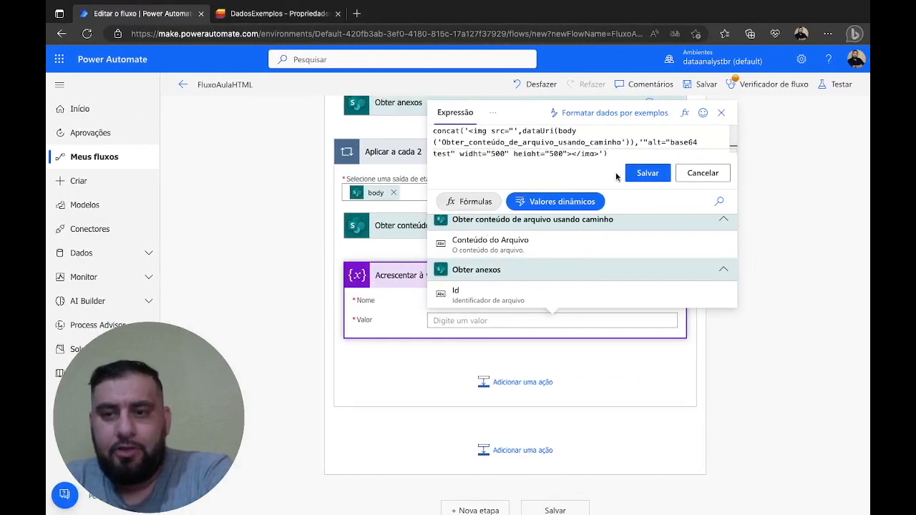
Apply the concat expression as the value appended to vMatriz, and save FluxoAulaHTML and run it as a manual test.
left_click(647, 173)
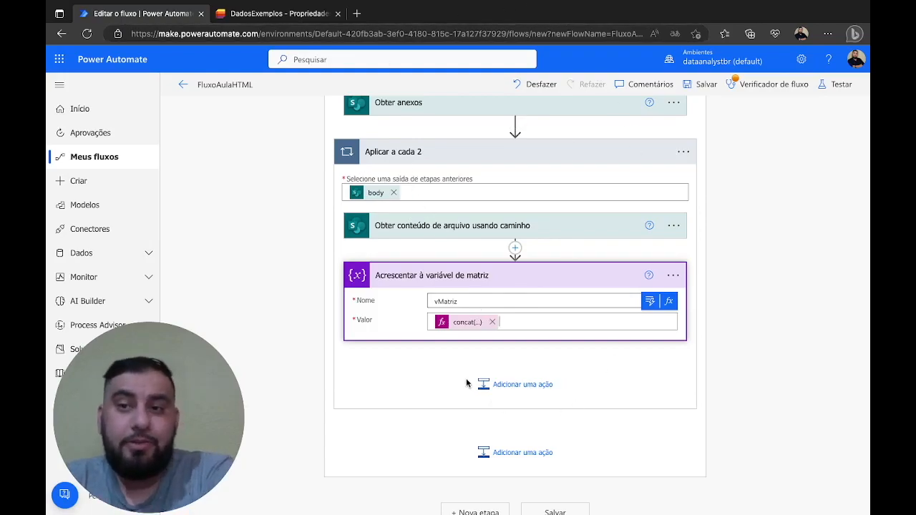
left_click(831, 84)
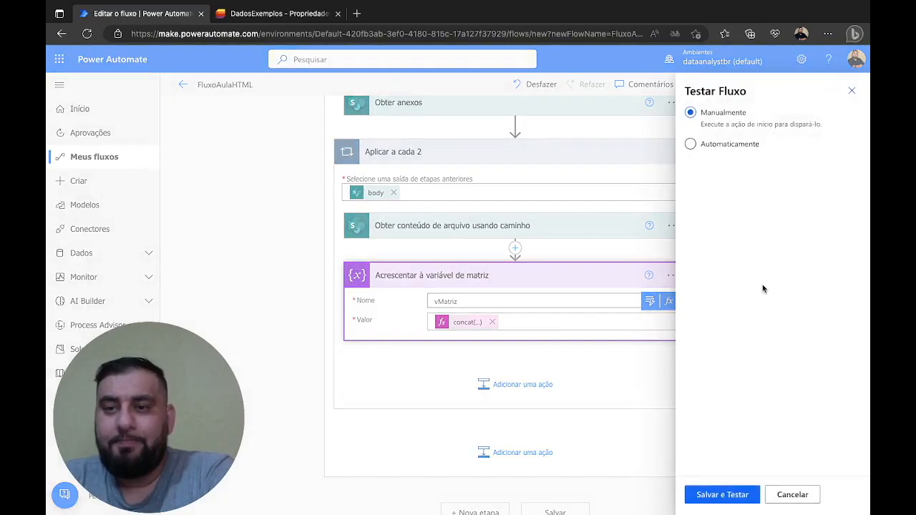
left_click(703, 494)
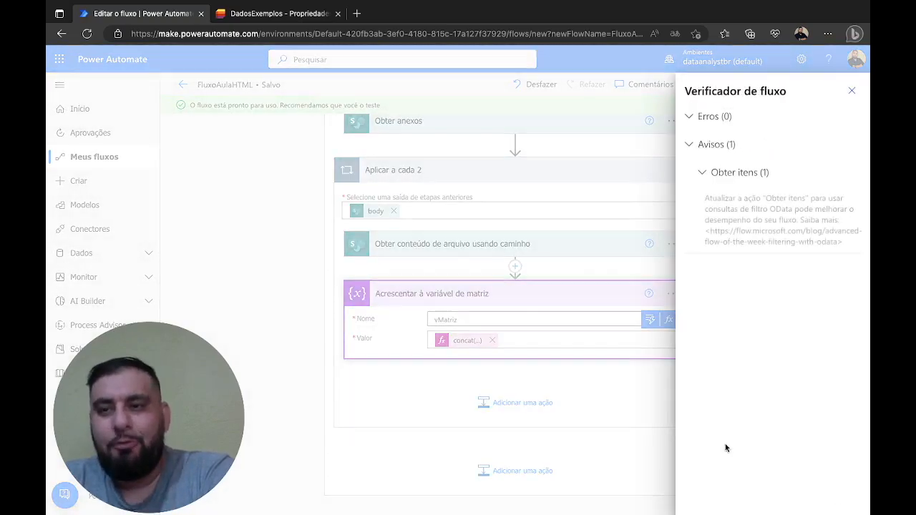
left_click(851, 92)
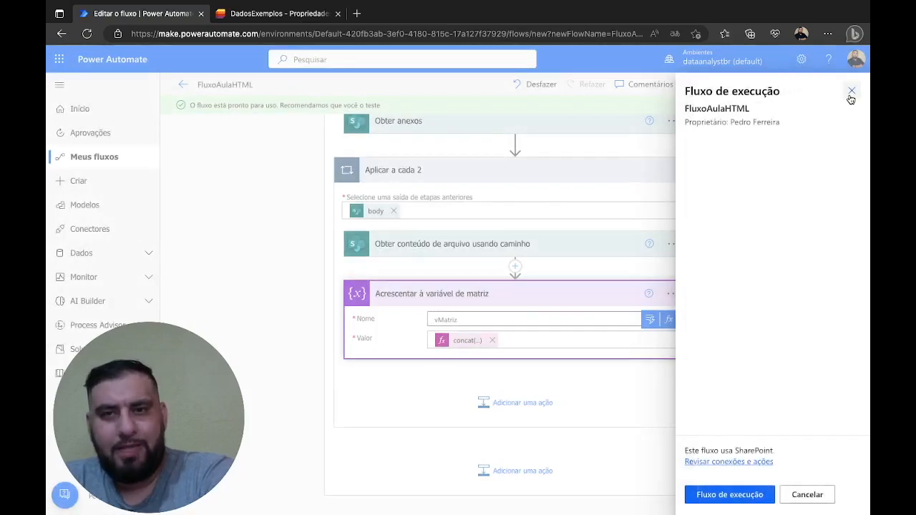
left_click(715, 492)
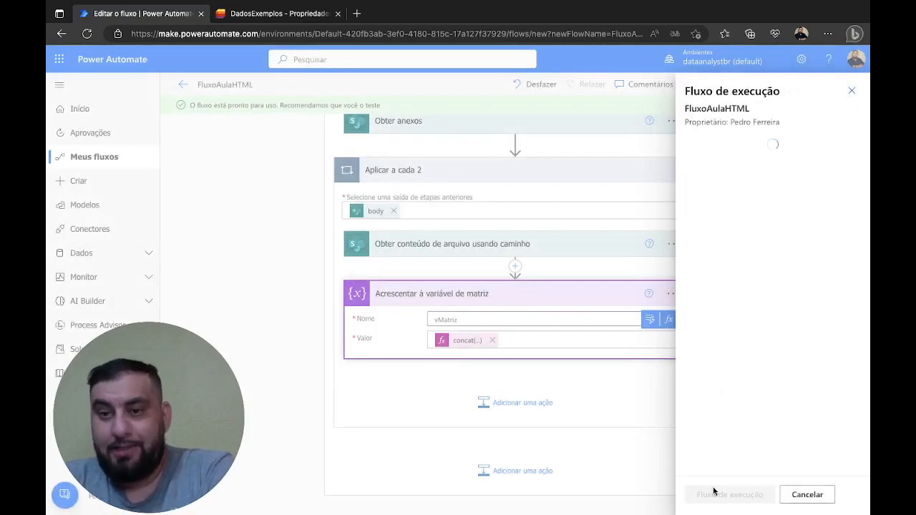
left_click(715, 494)
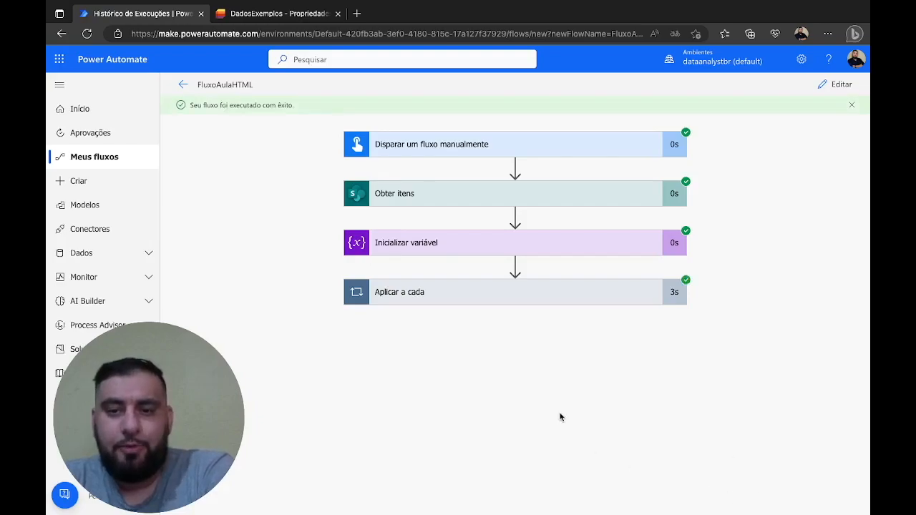
Inspect the run's Obter conteúdo de arquivo usando caminho output inside Aplicar a cada 2, highlighting the $content value.
left_click(533, 302)
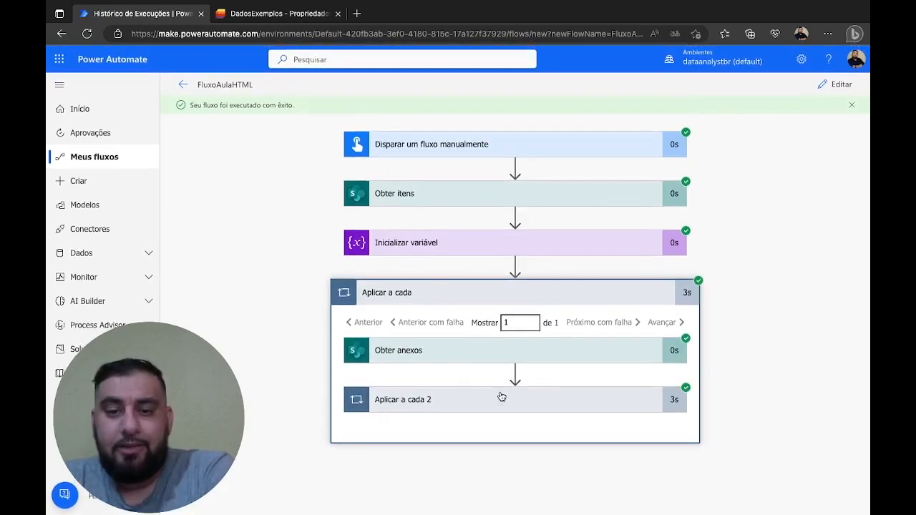
left_click(496, 410)
scroll(515, 325, "down", 2)
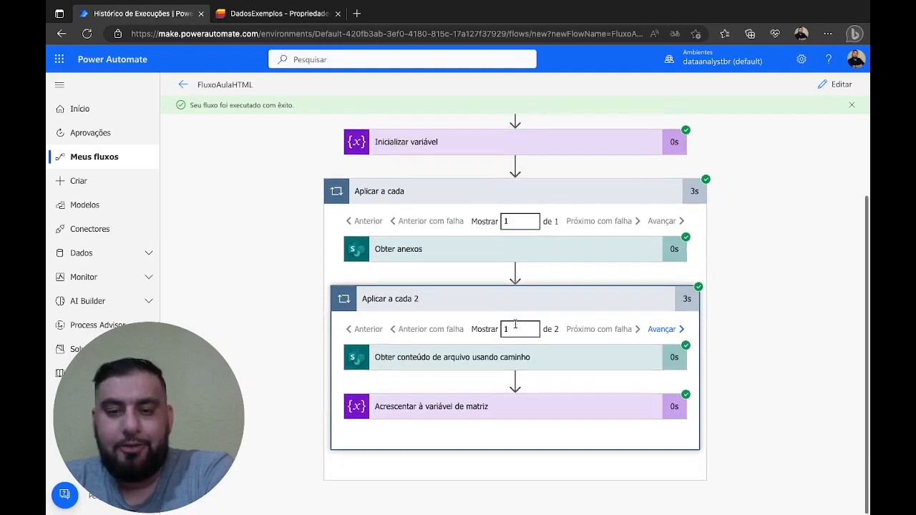
left_click(520, 362)
scroll(519, 362, "down", 2)
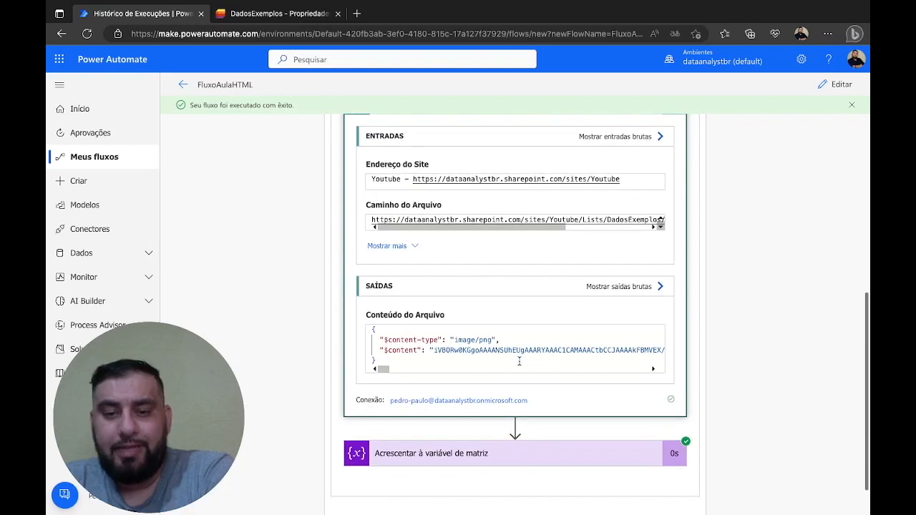
double_click(487, 351)
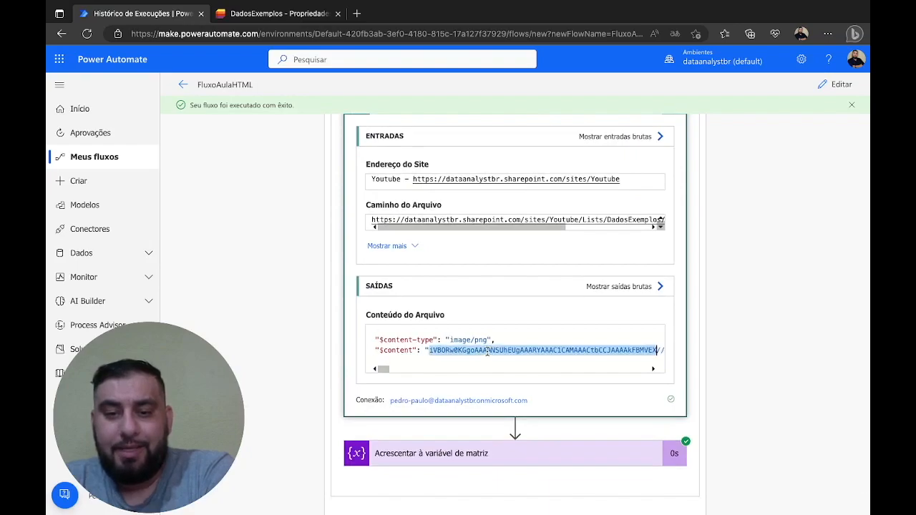
Examine the start of the value appended to vMatriz in the run, from the img src prefix through the first base64 characters.
left_click(493, 463)
scroll(494, 464, "down", 3)
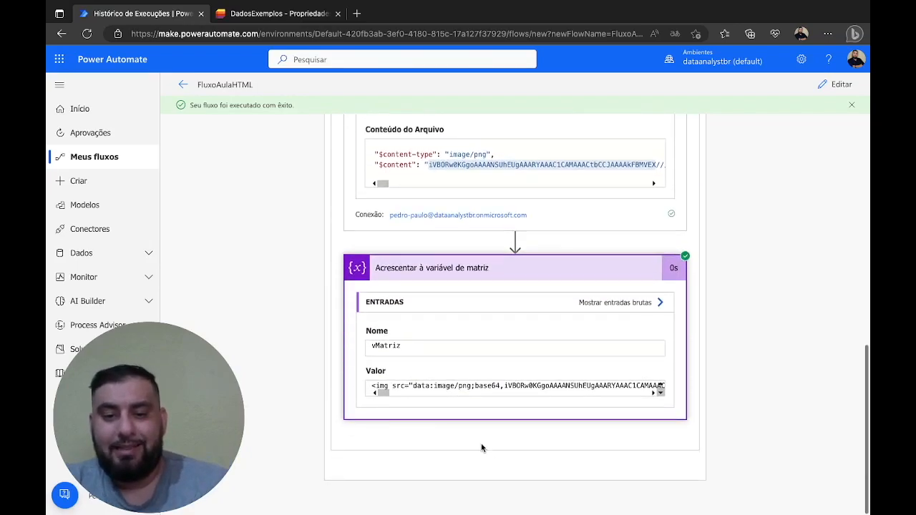
left_click(397, 388)
key("Left")
key("Left")
key("Left")
key("Left")
key("Left")
key("Left")
key("Right")
key("Right")
key("Right")
key("Right")
key("Right")
key("Right")
key("Right")
key("Right")
key("Right")
key("Right")
key("Right")
key("Right")
key("Right")
key("Right")
key("Right")
key("Right")
key("Right")
key("Right")
key("Right")
key("Right")
key("Right")
key("Right")
key("Right")
key("Right")
key("Right")
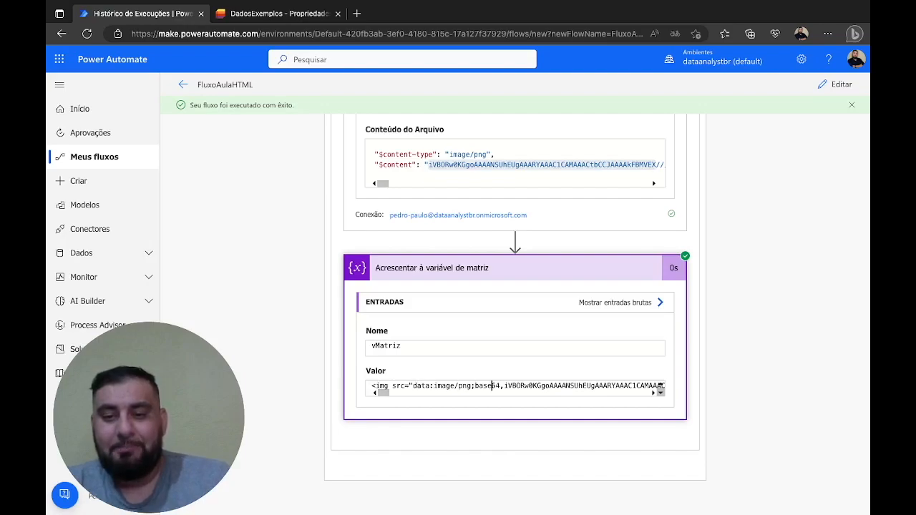
key("Right")
key("Right")
key("Right")
key("Right")
key("Right")
key("Right")
key("Right")
key("Right")
key("Right")
key("Right")
key("Right")
key("Right")
key("Right")
key("Right")
key("Right")
key("Right")
key("Right")
key("Right")
key("Right")
key("Right")
key("Right")
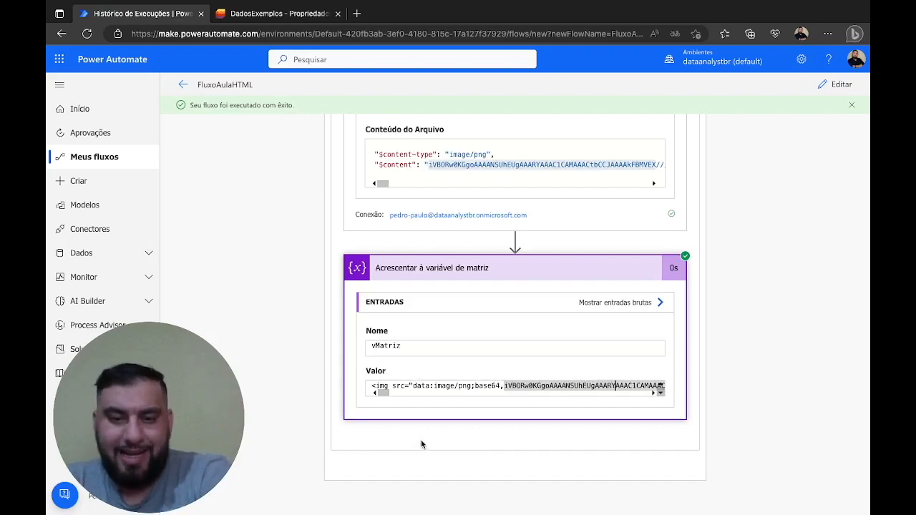
Reveal the full value appended to vMatriz and examine its ending, from the alt attribute to the closing img tag.
left_click_drag(384, 393, 656, 400)
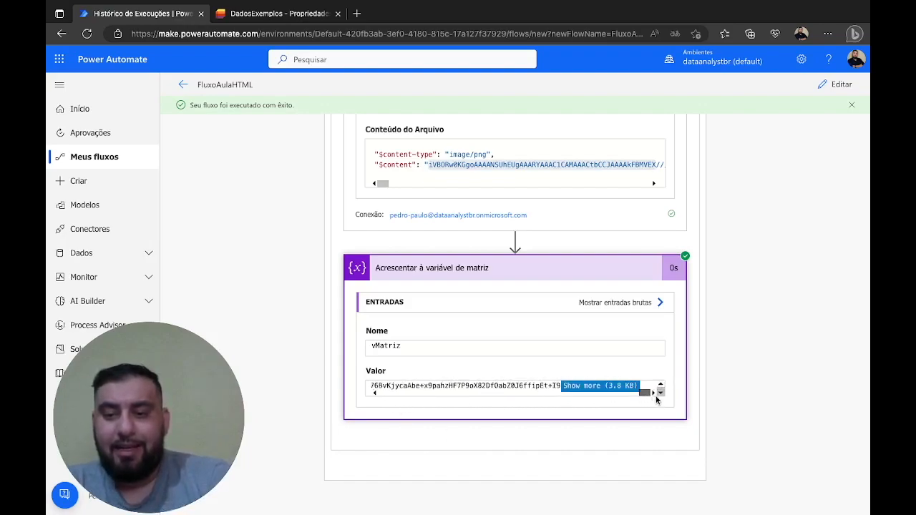
left_click(609, 393)
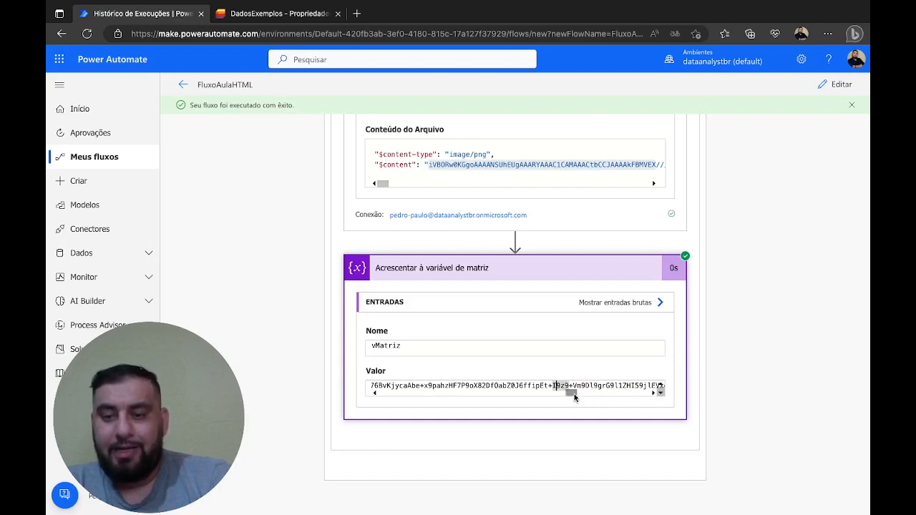
right_click(571, 397)
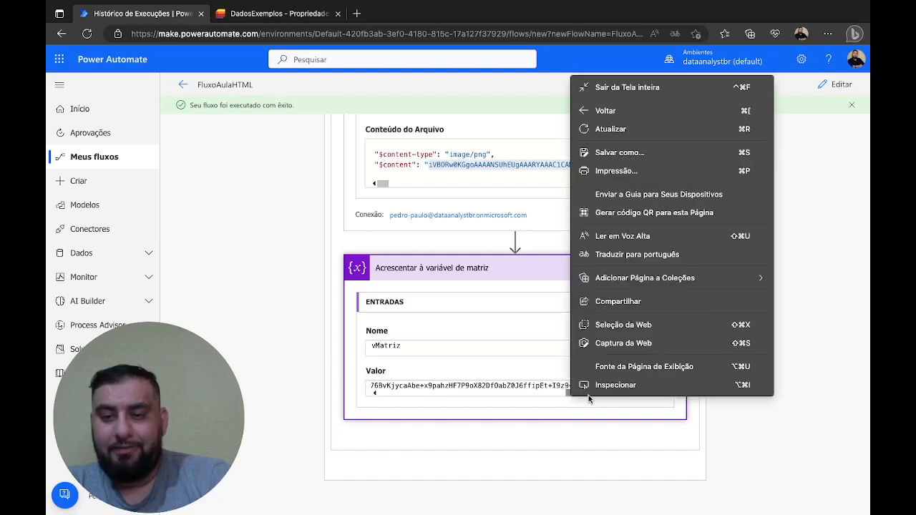
left_click(557, 391)
left_click_drag(571, 390, 650, 393)
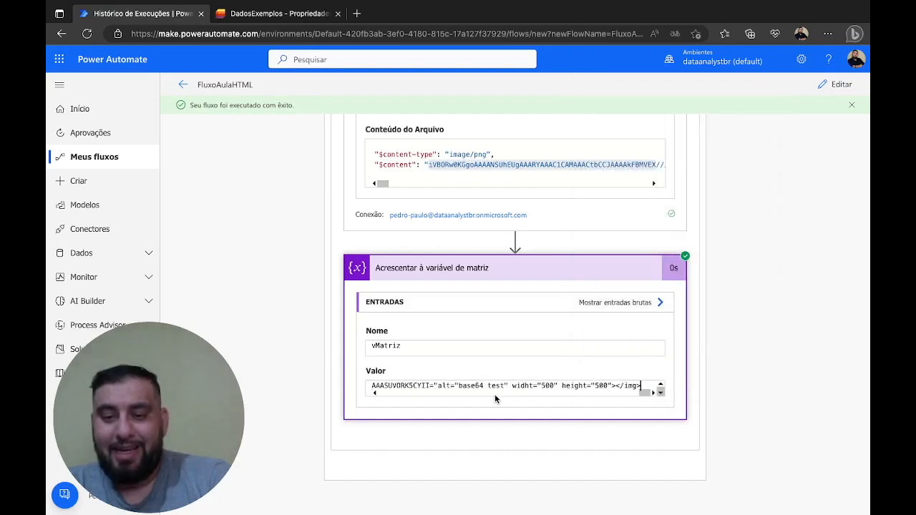
double_click(439, 385)
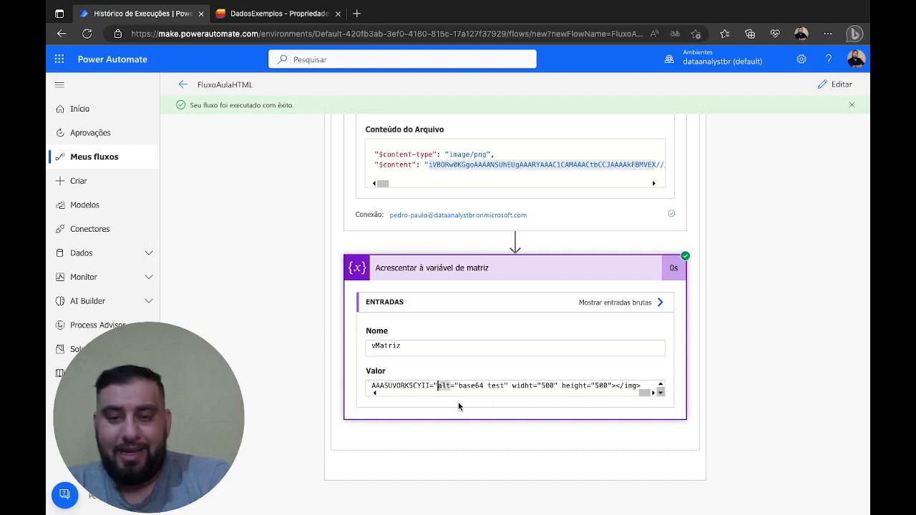
left_click(454, 386)
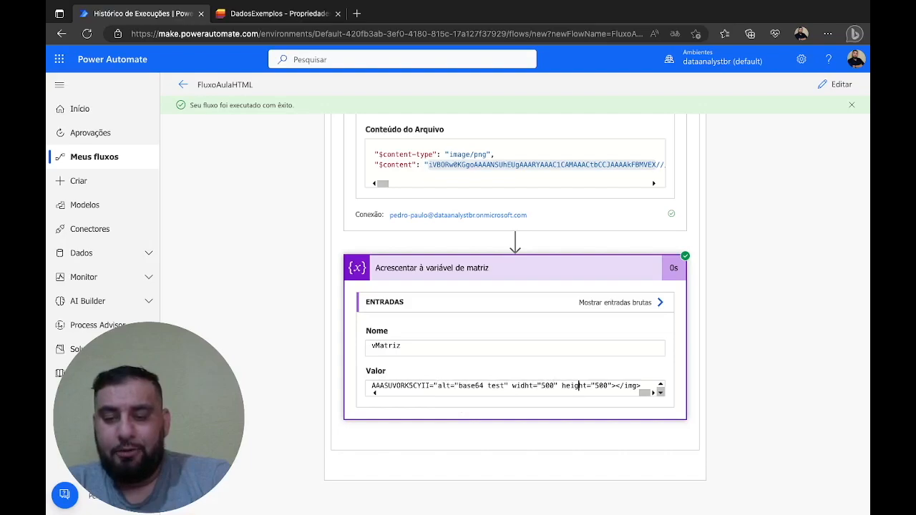
double_click(632, 386)
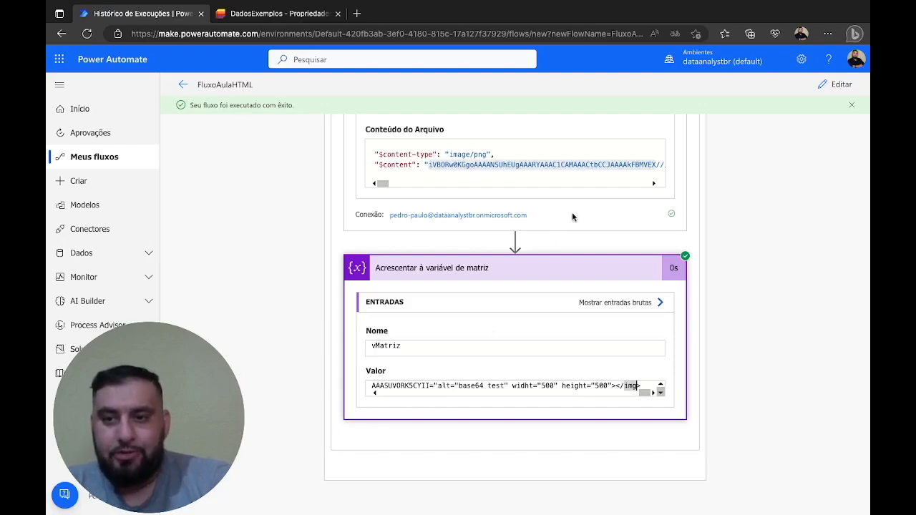
View the second iteration of Aplicar a cada 2 with its file content and array variable actions.
scroll(572, 216, "up", 5)
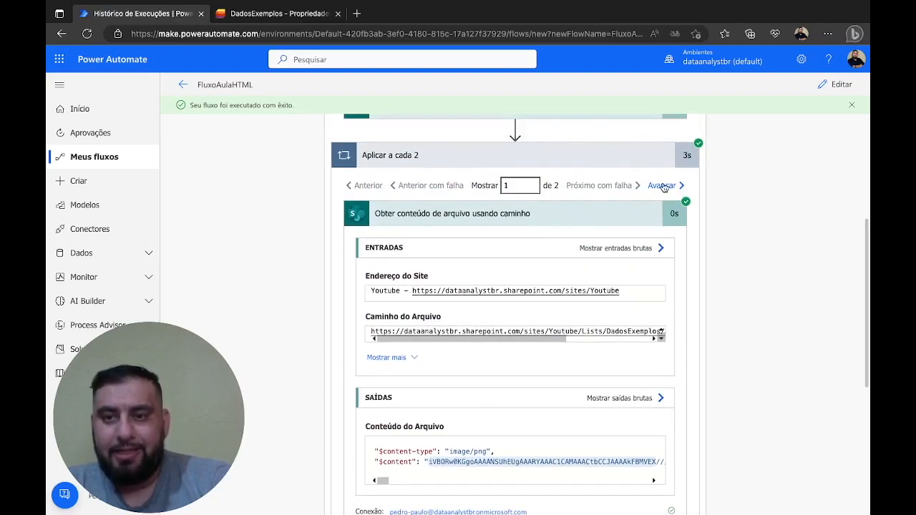
left_click(663, 186)
scroll(541, 318, "down", 2)
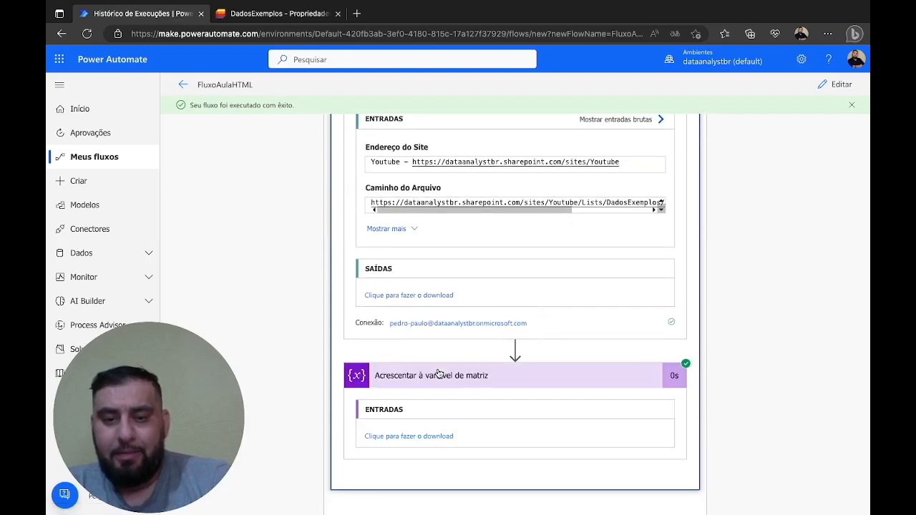
Examine the input value of Acrescentar à variável de matriz in the run's second iteration, highlighting the img tag at its start.
left_click(426, 437)
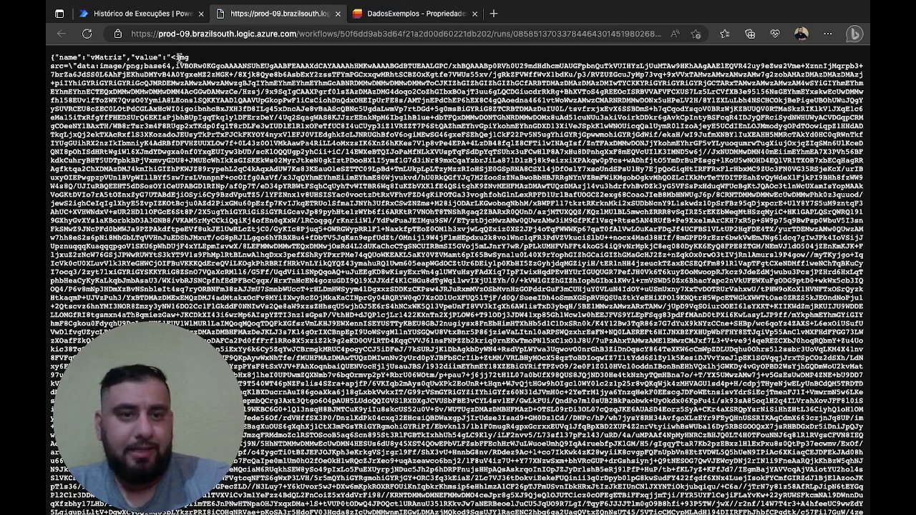
double_click(179, 57)
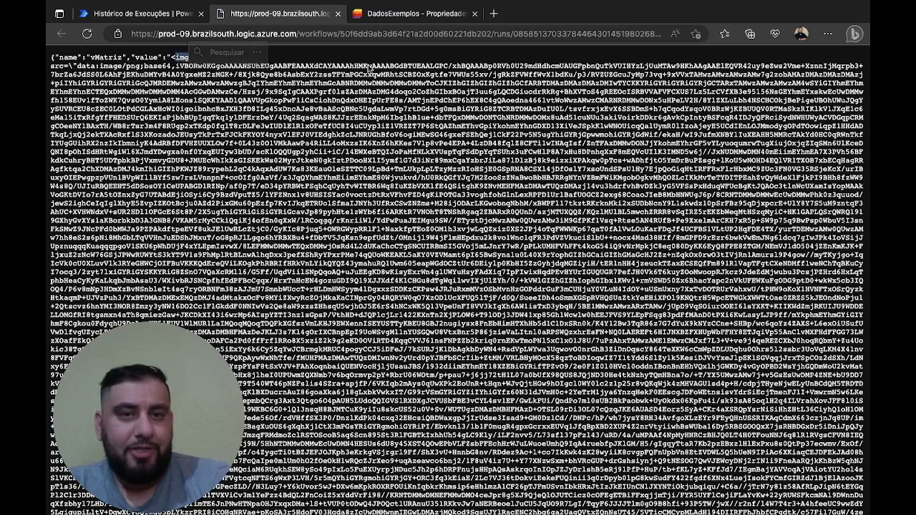
left_click(338, 14)
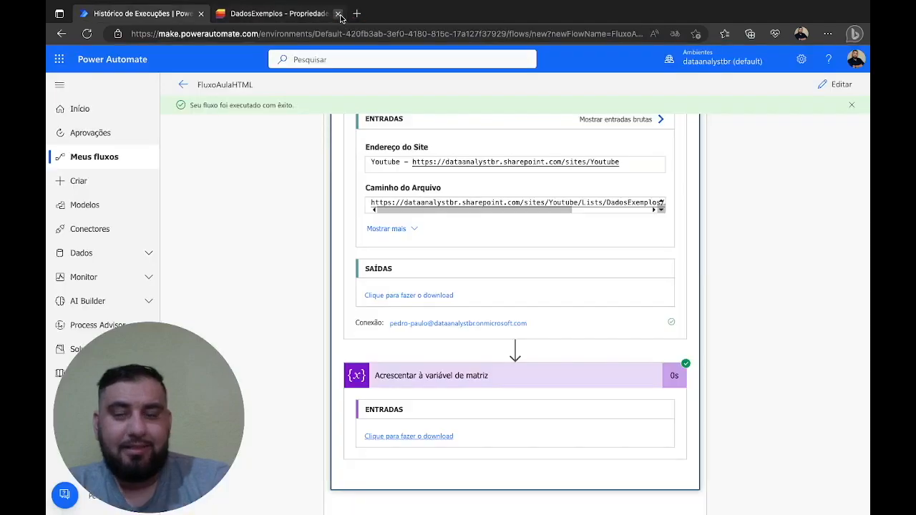
Return FluxoAulaHTML to editing and collapse the Aplicar a cada 2 and Aplicar a cada loops.
left_click(829, 92)
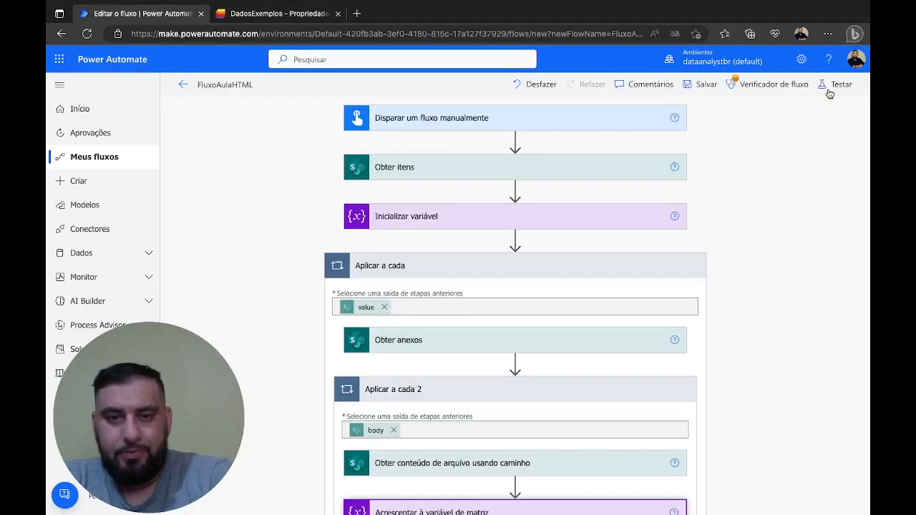
left_click(548, 388)
left_click(555, 269)
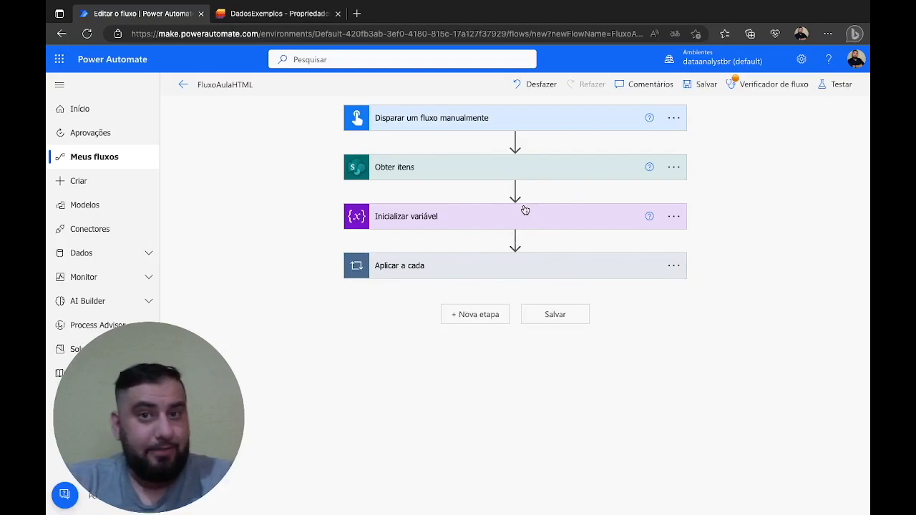
Add a Compor action from Operação de Dados as a new step after Aplicar a cada.
left_click(480, 314)
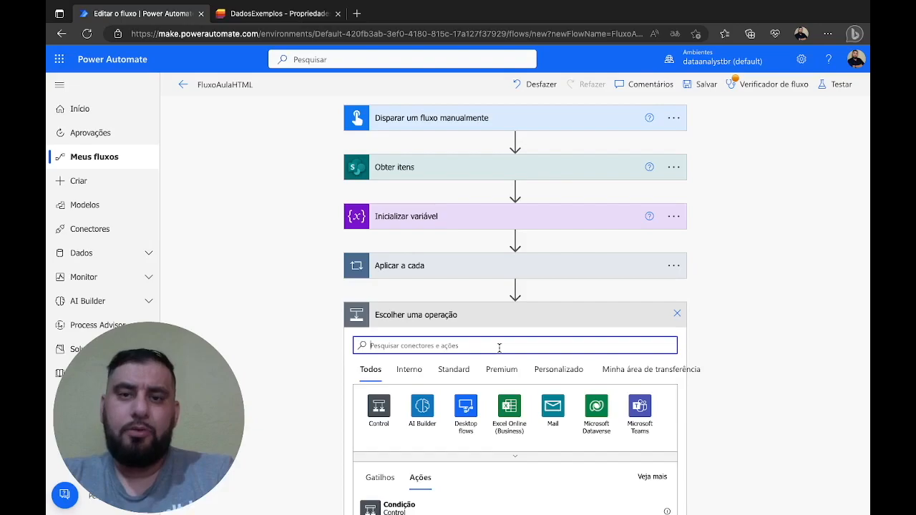
type("c")
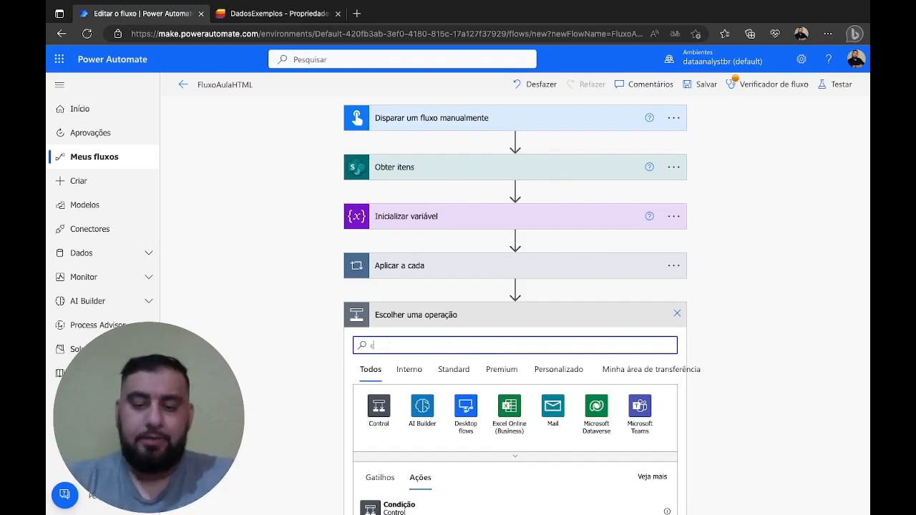
type("ompor")
scroll(654, 320, "down", 1)
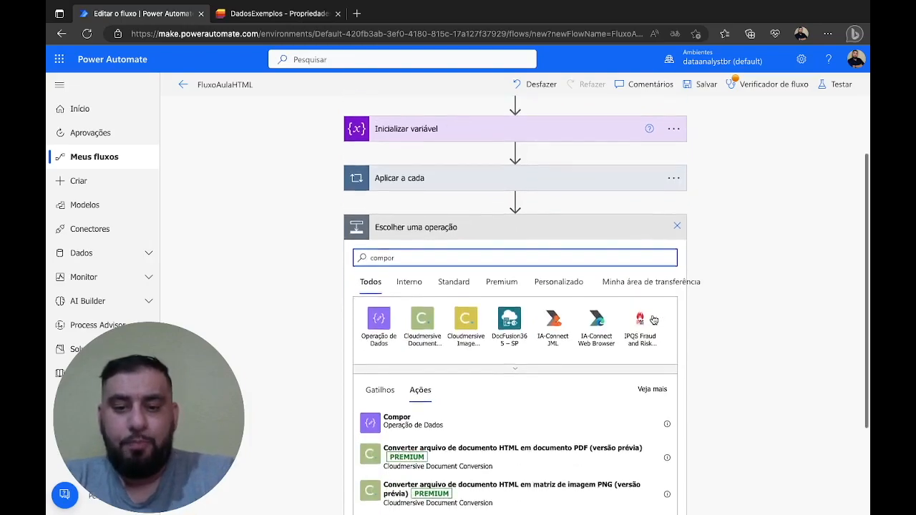
scroll(654, 320, "down", 1)
left_click(385, 290)
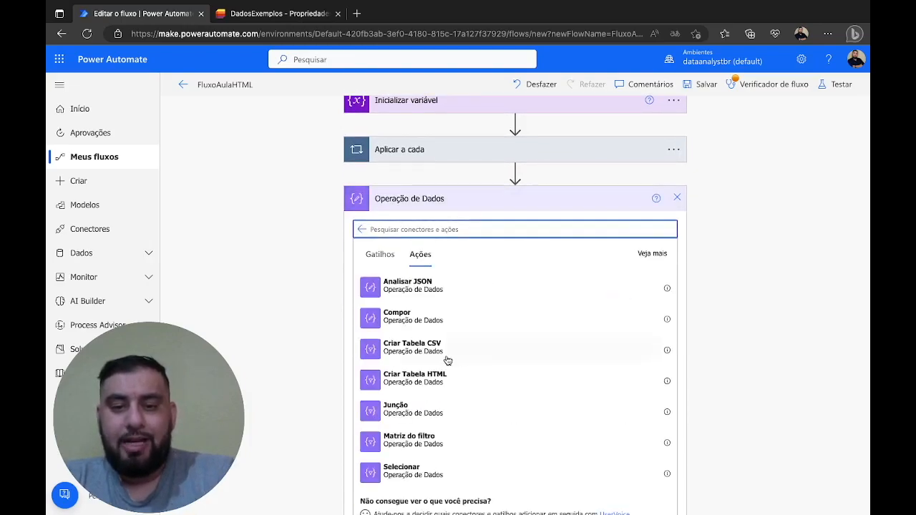
left_click(406, 323)
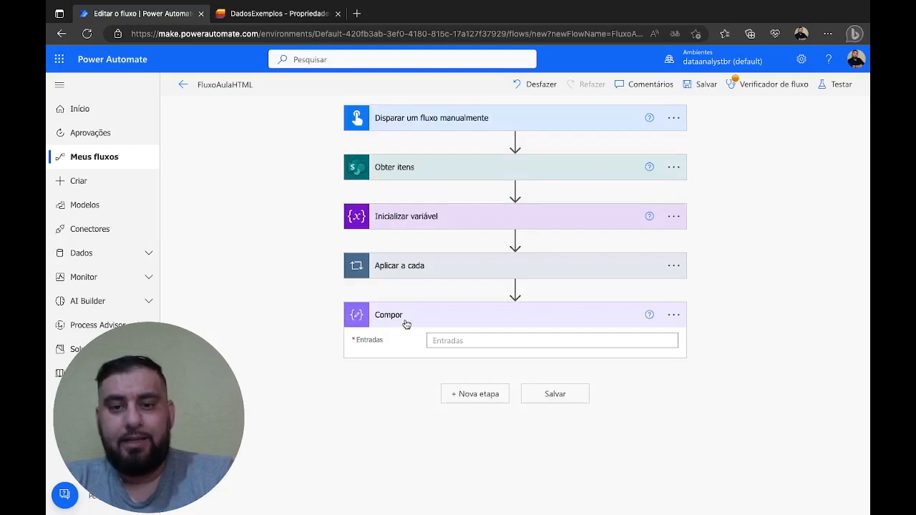
Start a join expression in Compor's Entradas with the vMatriz variable as its collection: join(variables('vMatriz')).
left_click(466, 340)
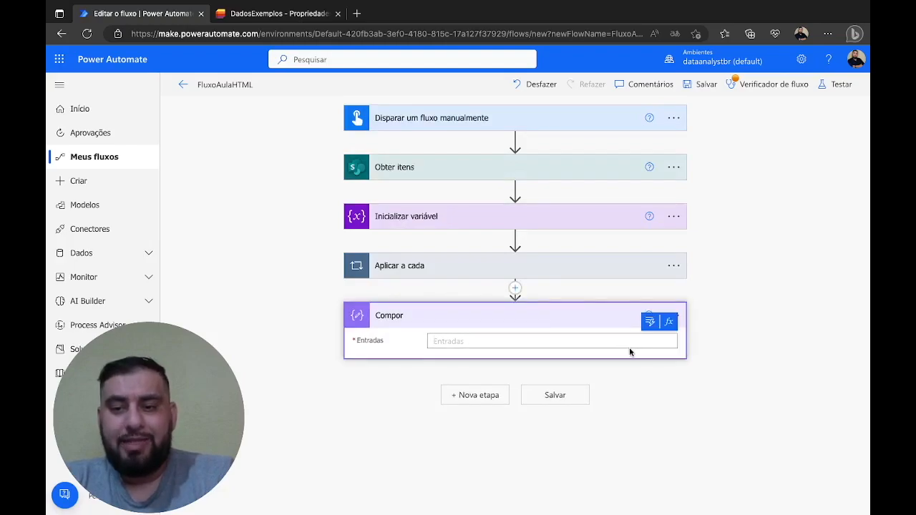
key("ctrl+Left")
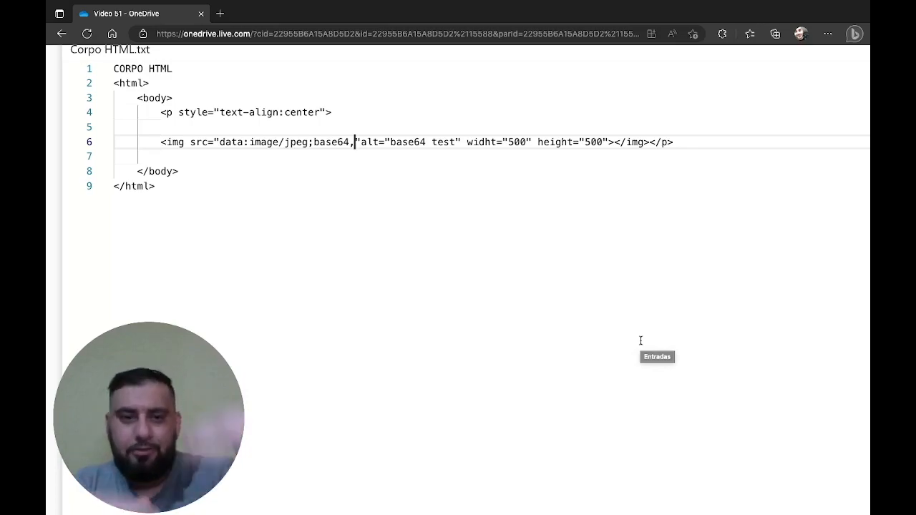
key("ctrl+Right")
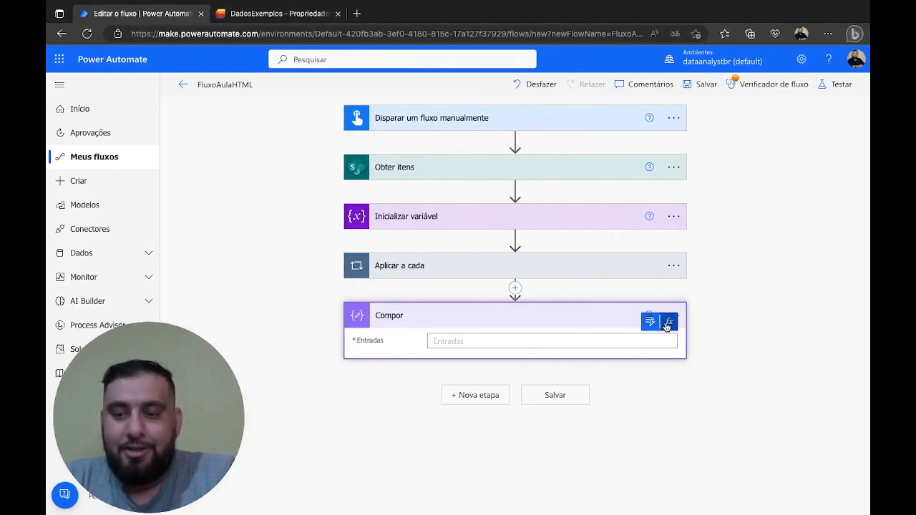
left_click(666, 324)
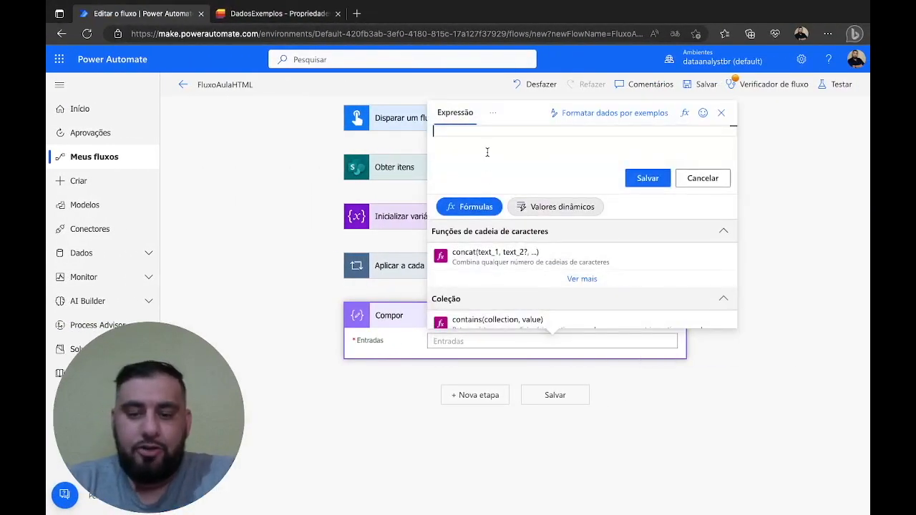
type("join")
key("Return")
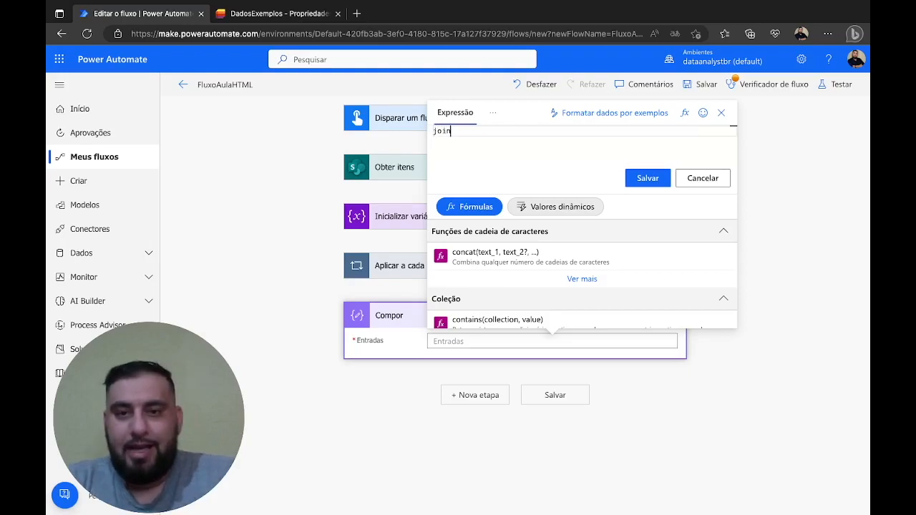
type("(")
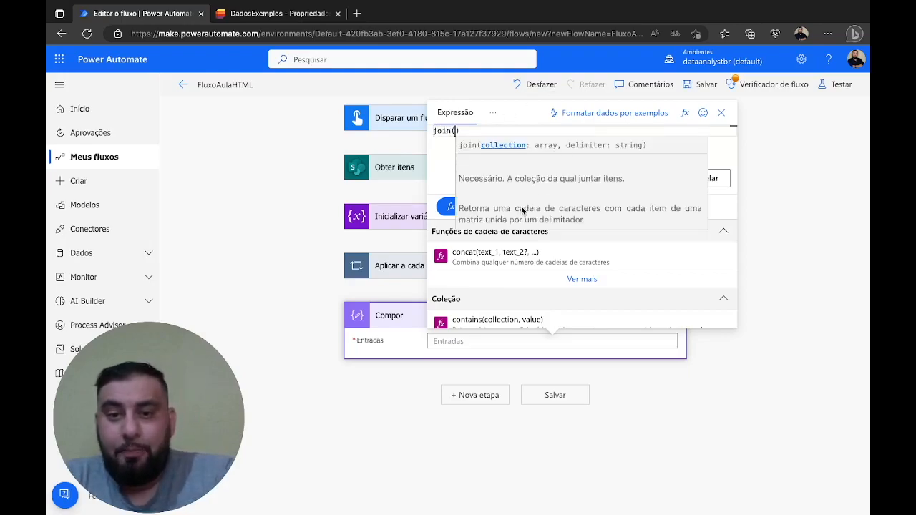
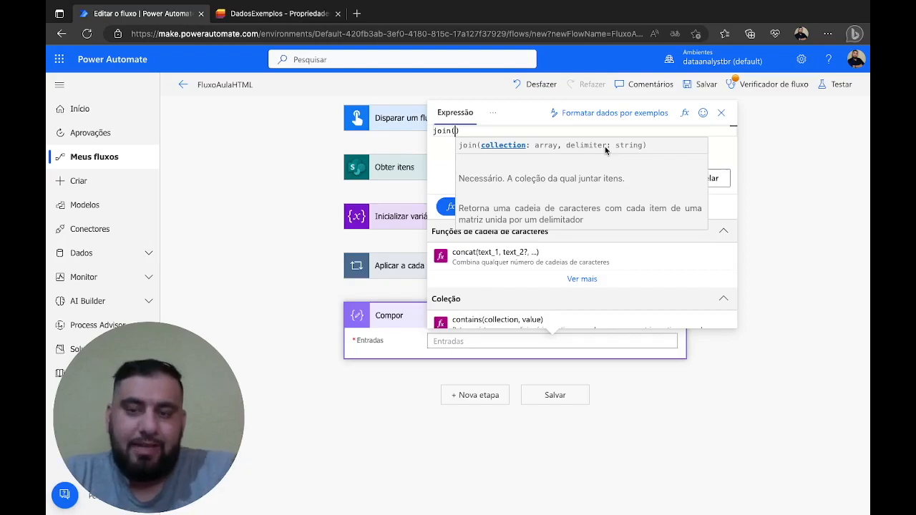
left_click(452, 146)
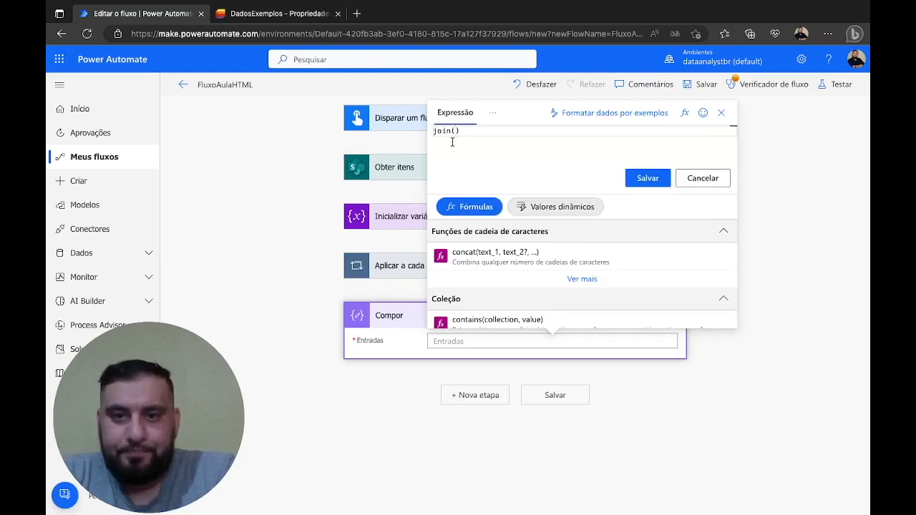
left_click(555, 208)
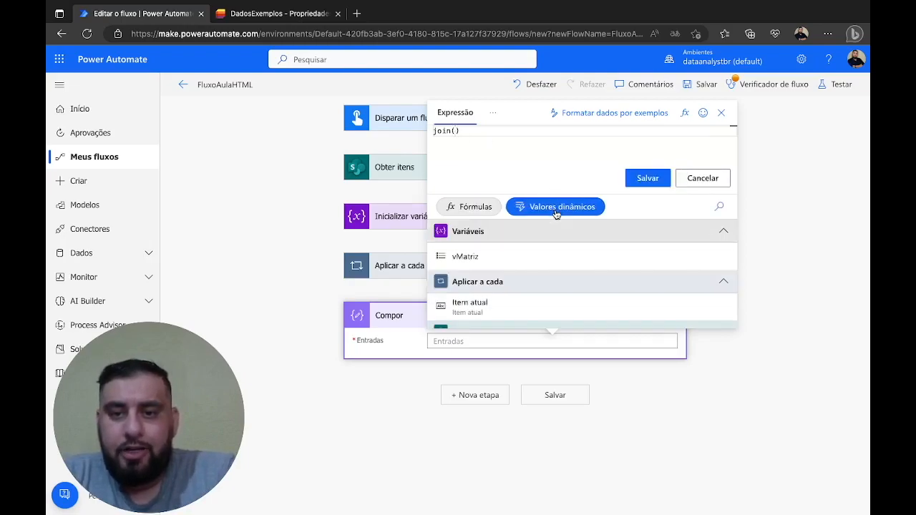
left_click(529, 265)
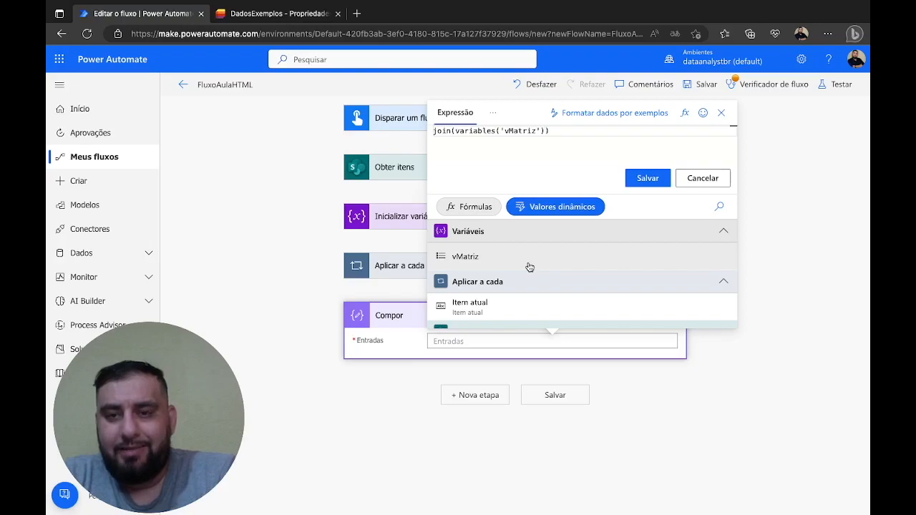
Add <br><br> without quotes as the delimiter of the join expression and save it into Compor's Entradas.
type(", ")
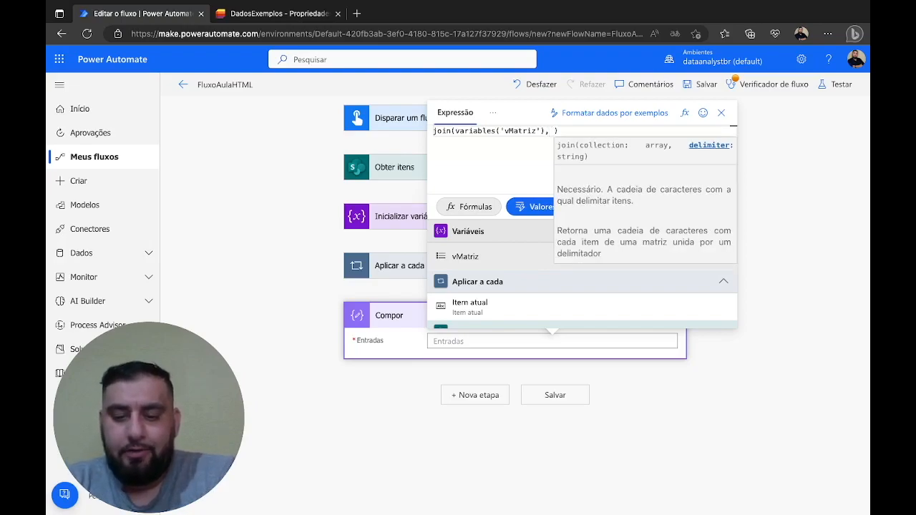
type("<br><")
type("br")
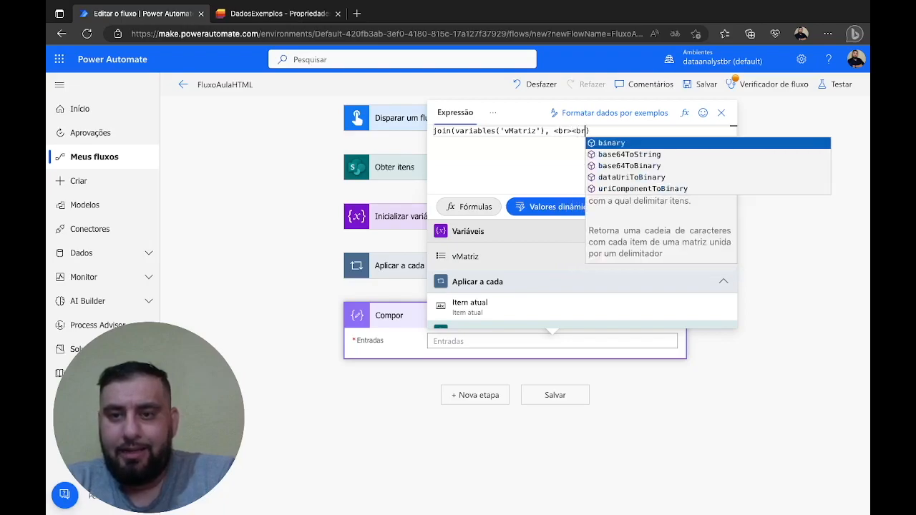
type(">")
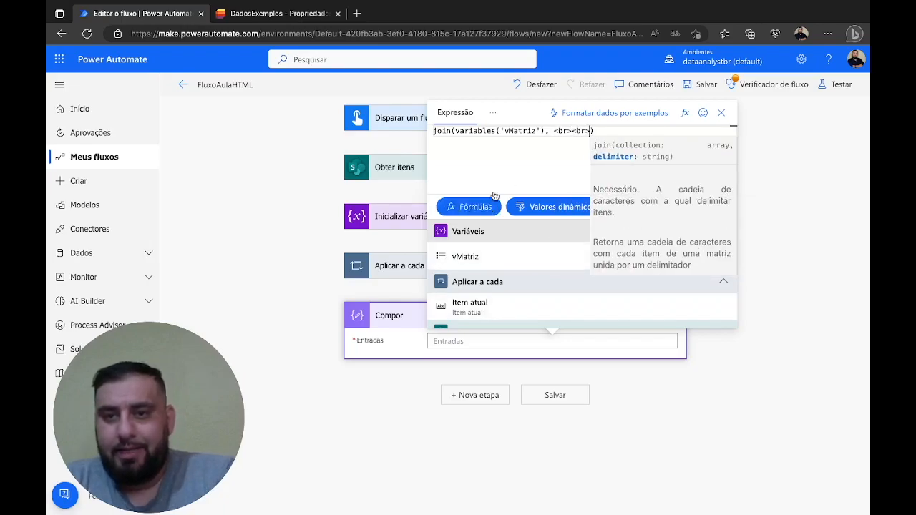
left_click(515, 177)
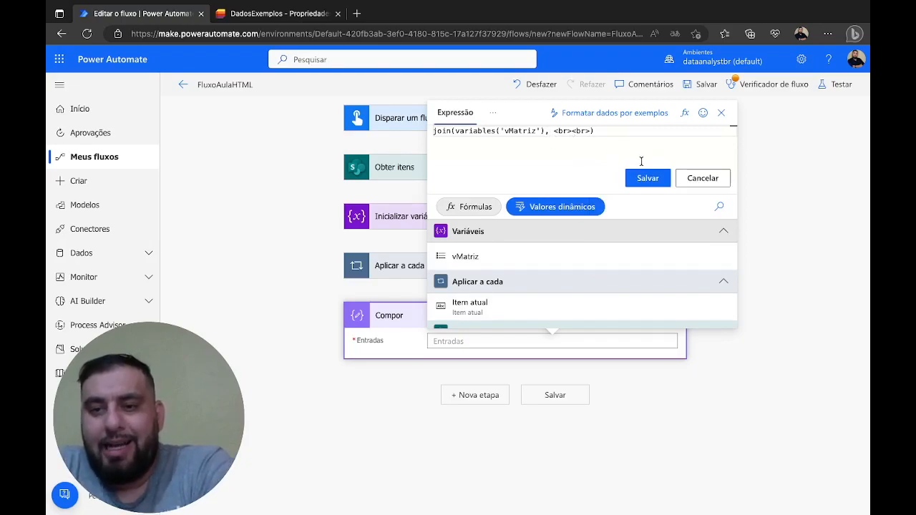
left_click(646, 179)
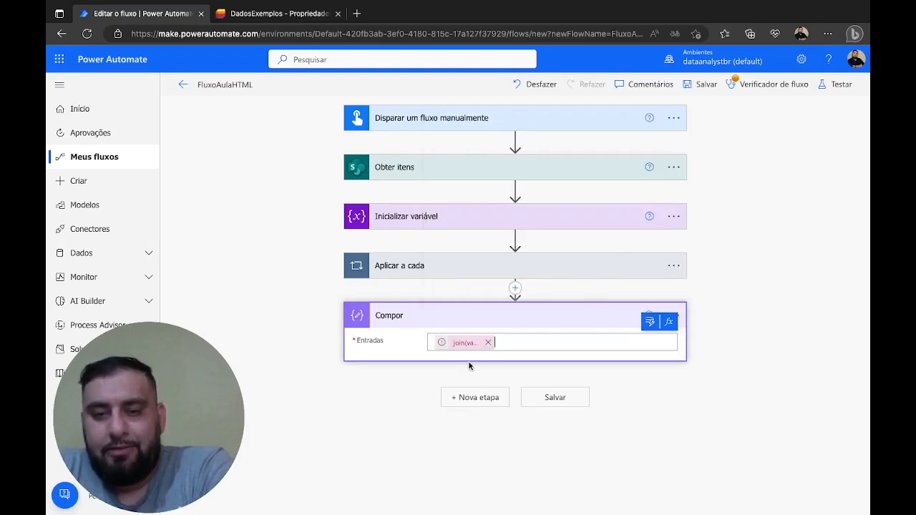
Enclose the delimiter in single quotes so Compor's expression reads join(variables('vMatriz'), '<br><br>'), and save it.
left_click(466, 343)
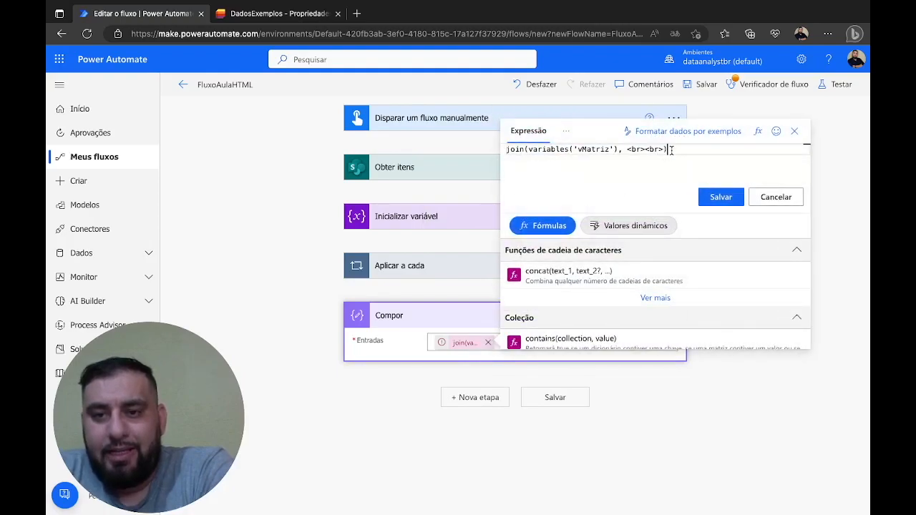
left_click(628, 149)
type("'")
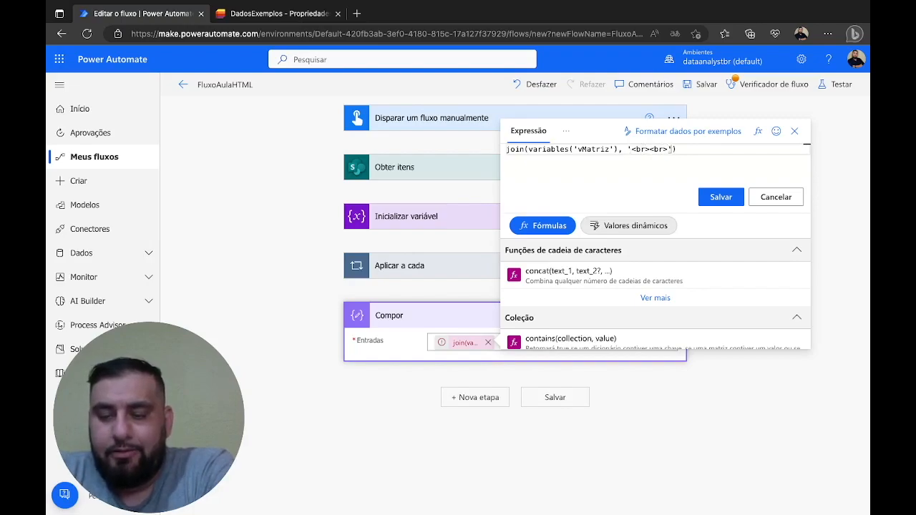
left_click(712, 199)
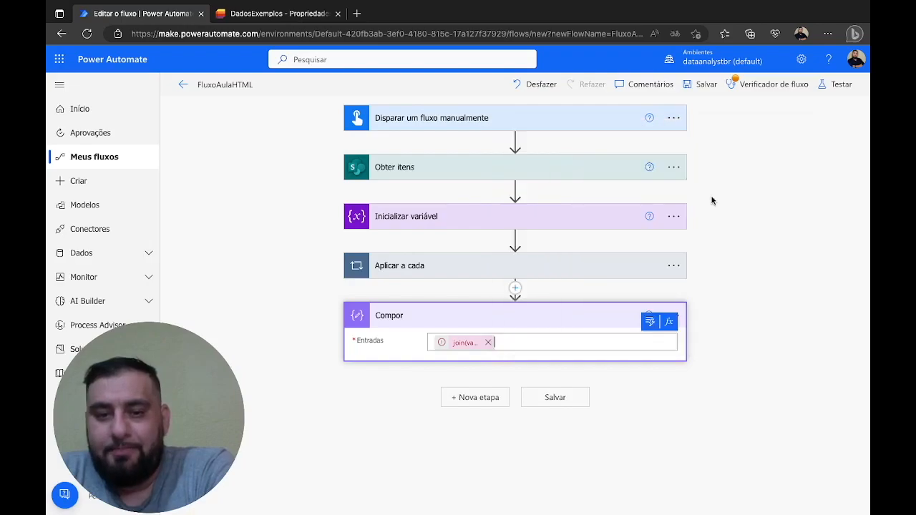
left_click(472, 345)
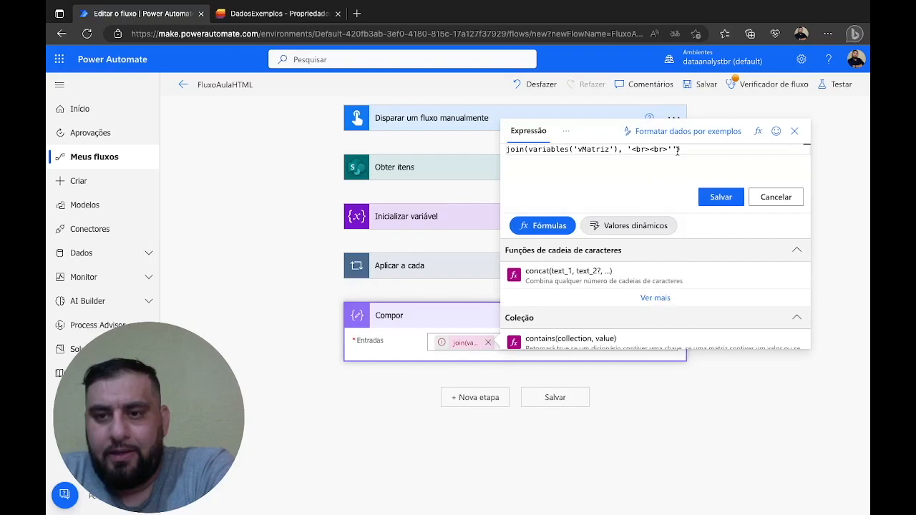
left_click(721, 197)
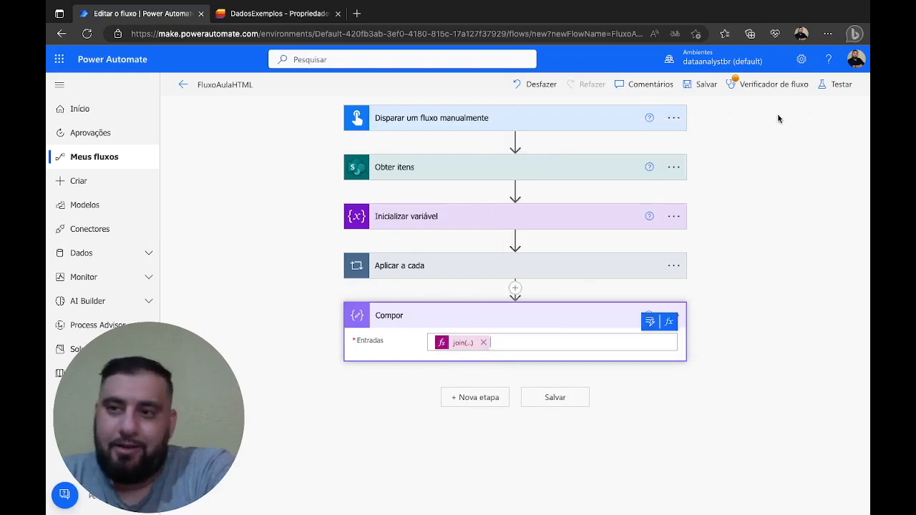
Save FluxoAulaHTML and start a manual test run, retrying the save if needed and dismissing the flow checker.
left_click(833, 85)
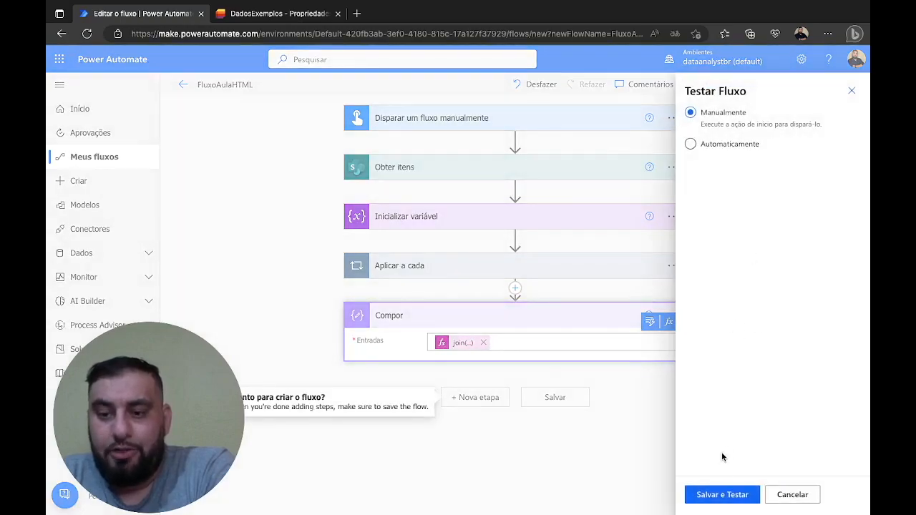
left_click(717, 493)
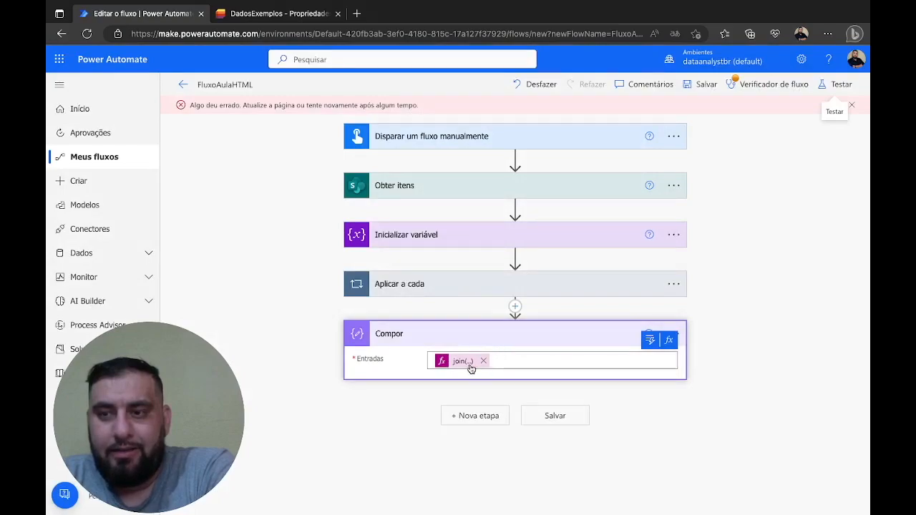
left_click(833, 86)
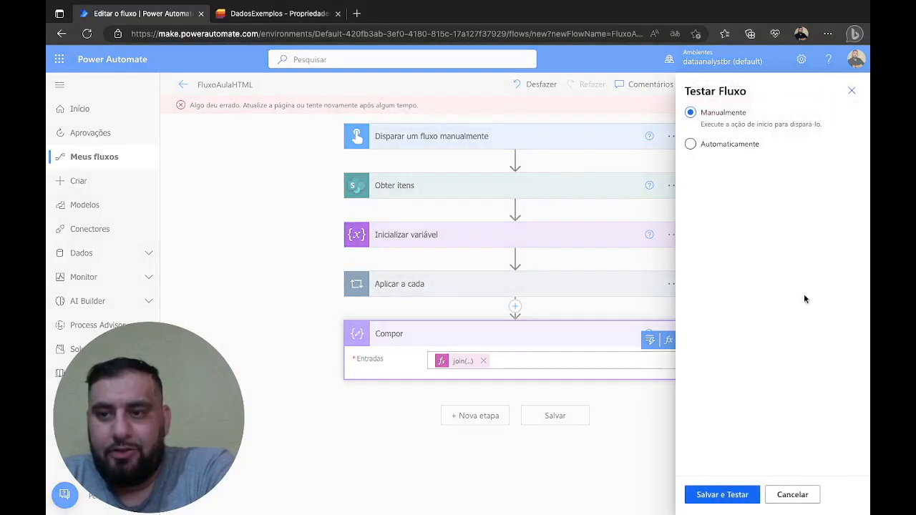
left_click(722, 494)
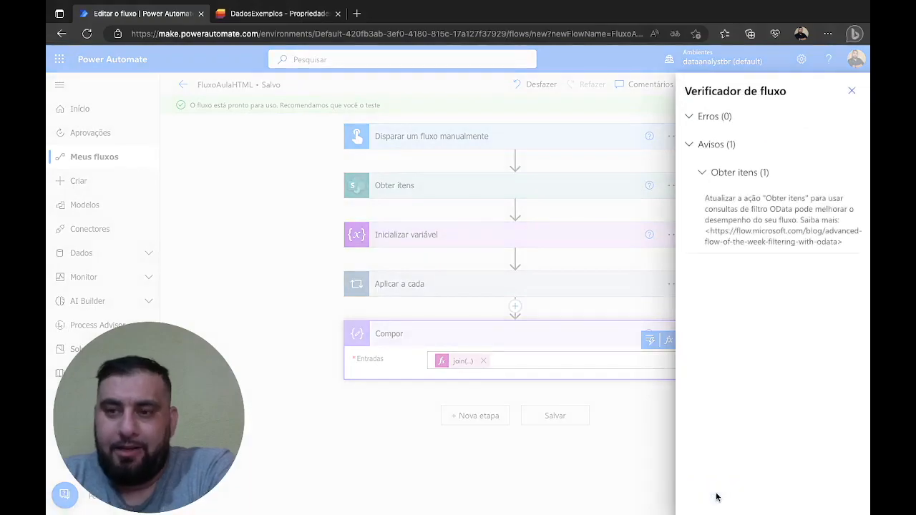
left_click(852, 91)
left_click(708, 493)
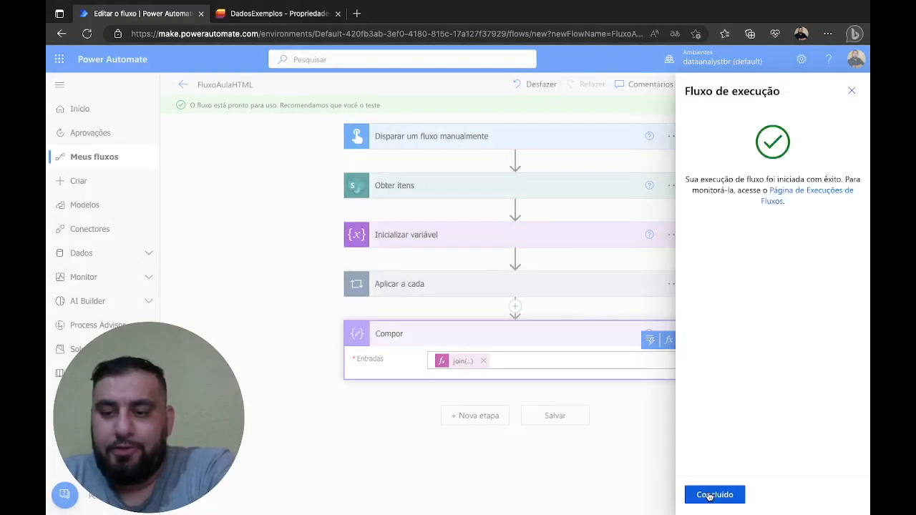
Open the test run's details and inspect Compor's output for the <br><br> separators between the img tags.
left_click(707, 494)
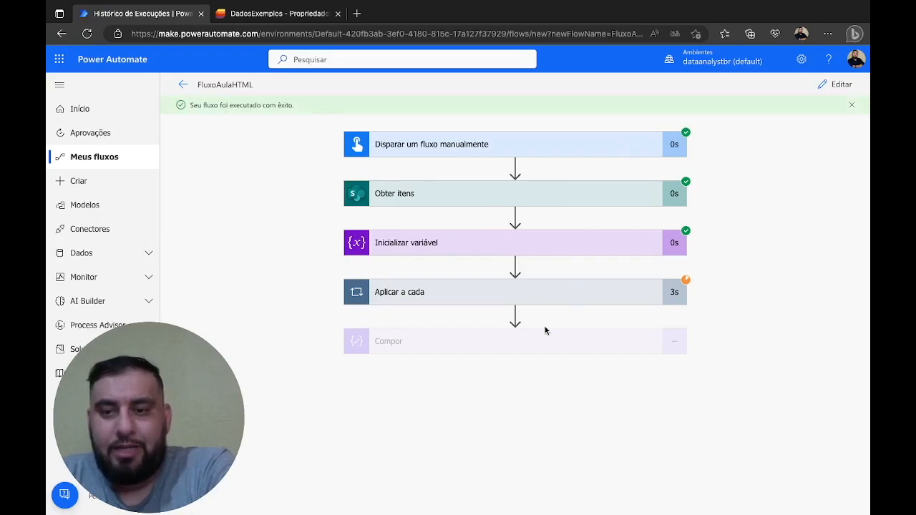
left_click(506, 343)
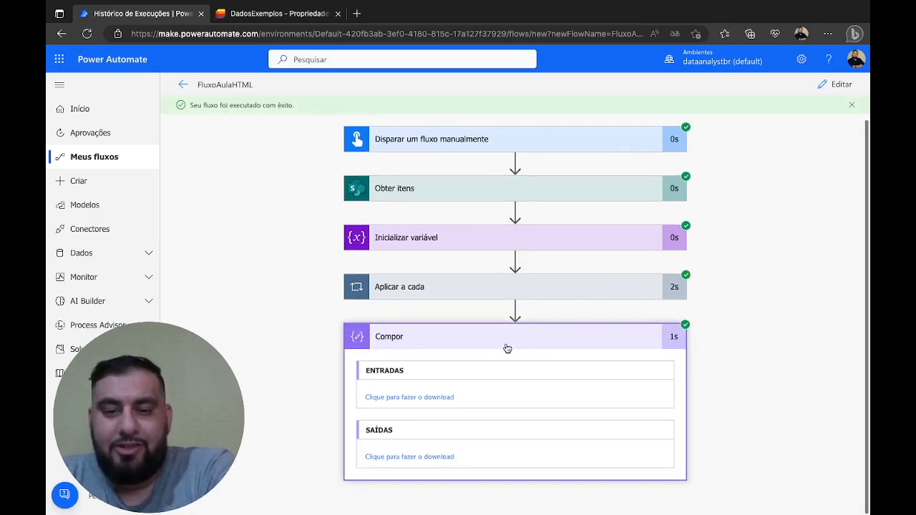
left_click(420, 458)
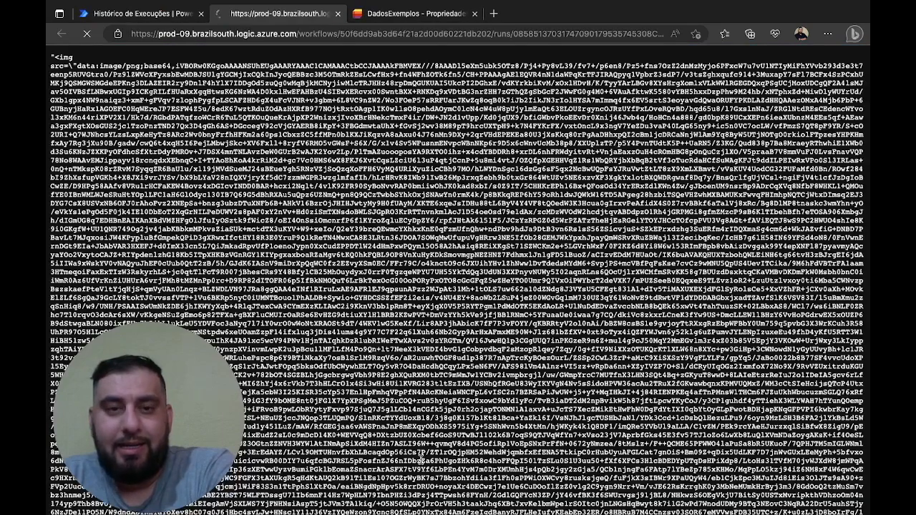
scroll(341, 230, "down", 10)
scroll(341, 230, "up", 6)
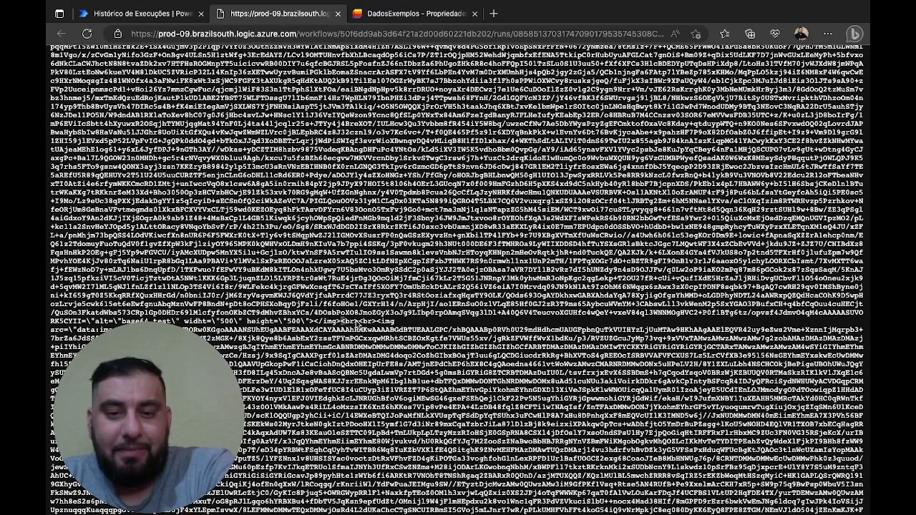
double_click(350, 322)
left_click(374, 323)
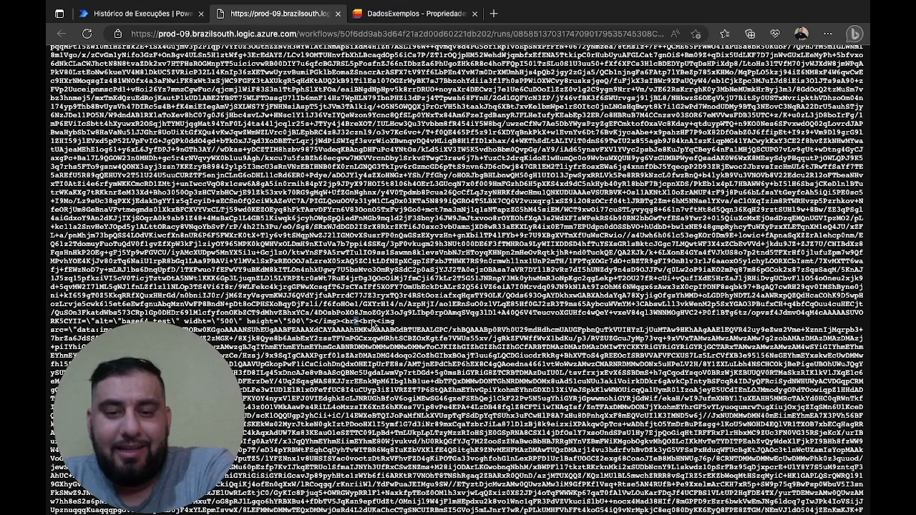
triple_click(373, 323)
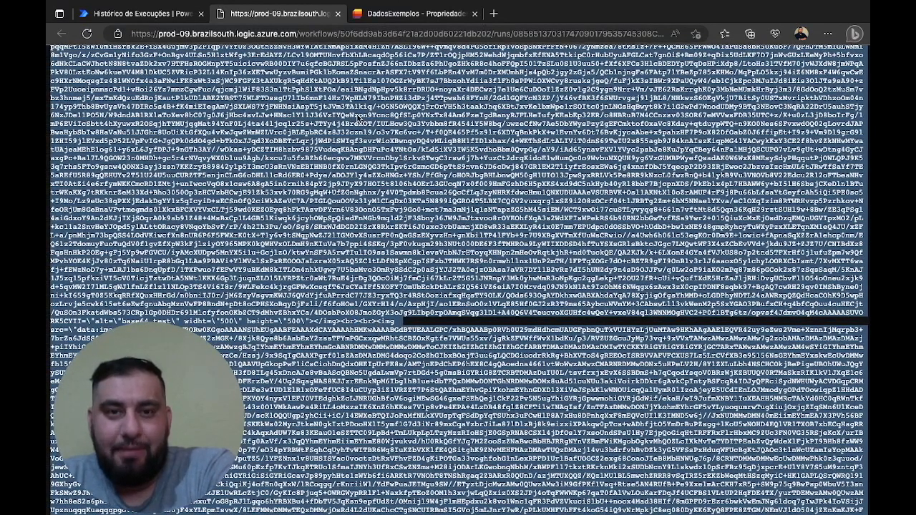
left_click(338, 13)
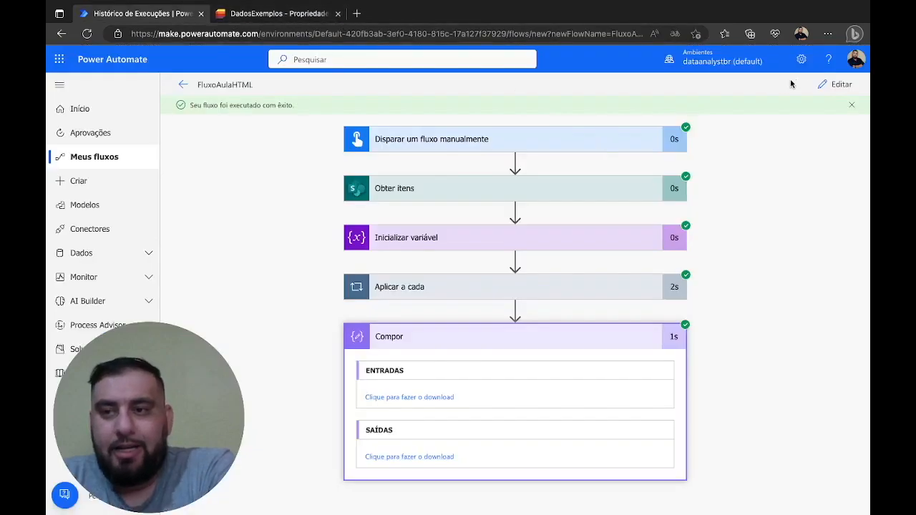
Return to editing the flow and add the Office 365 Outlook action Enviar um email (V2) after Compor.
left_click(823, 85)
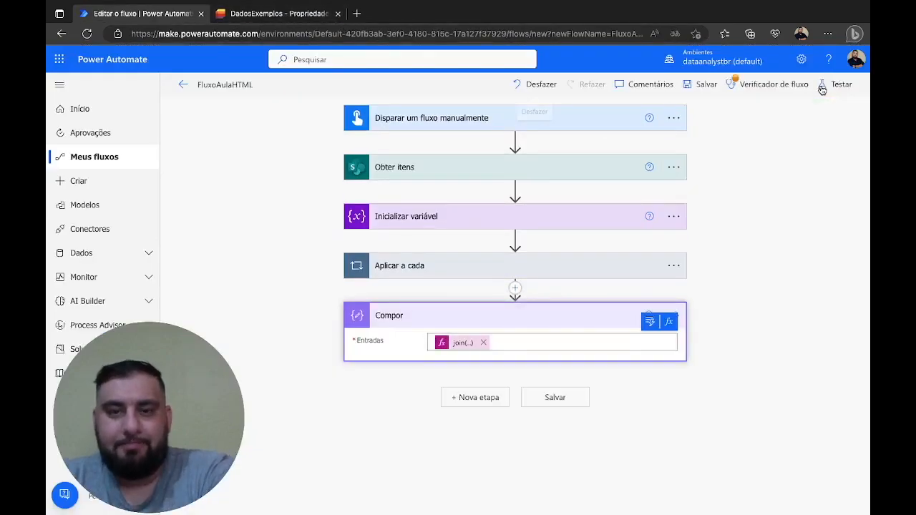
left_click(478, 400)
type("outlo")
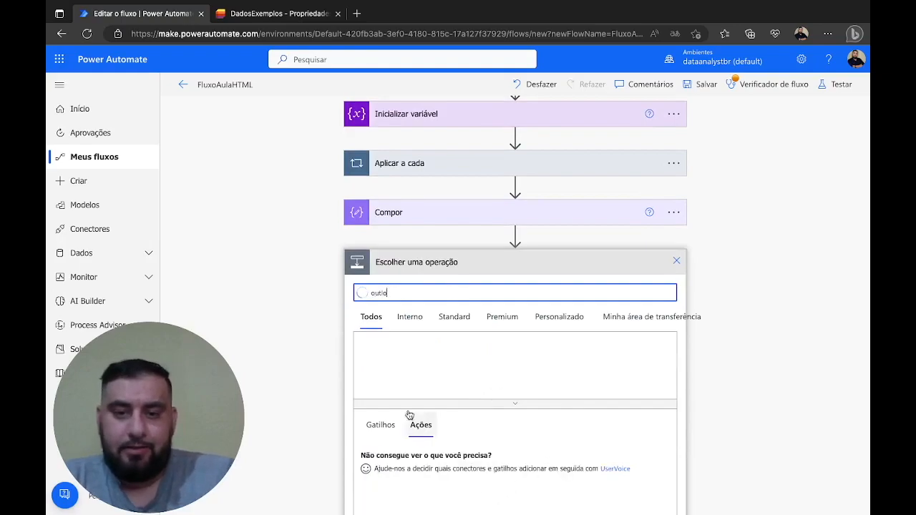
left_click(380, 358)
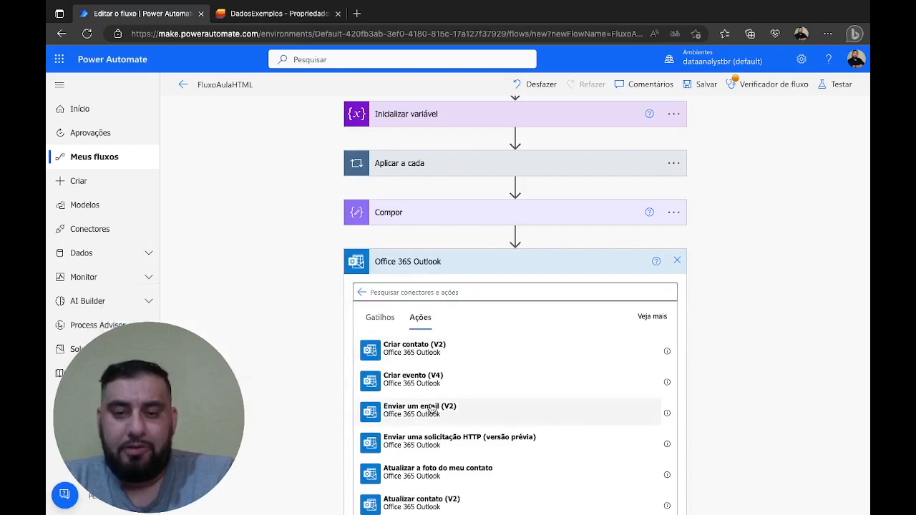
left_click(429, 408)
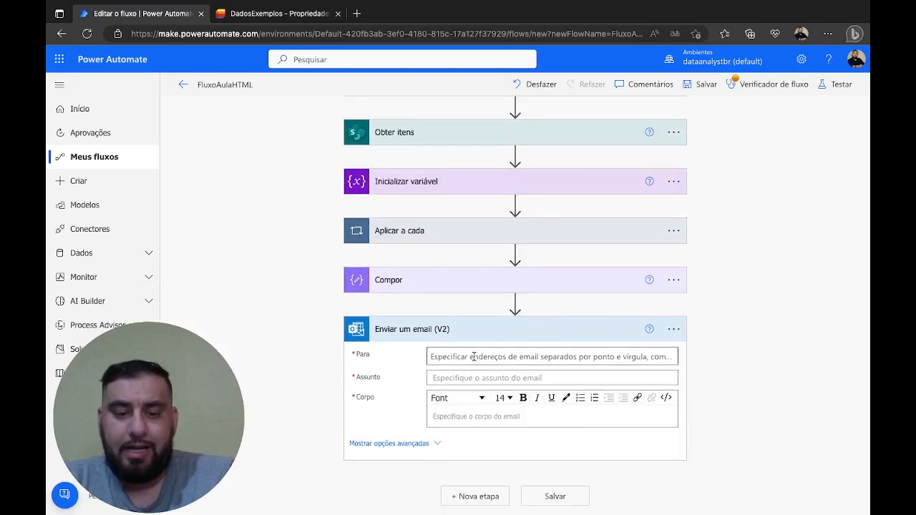
Fill in the email's Para field with the suggested recipient found by searching for the person's name.
left_click(475, 357)
type("p")
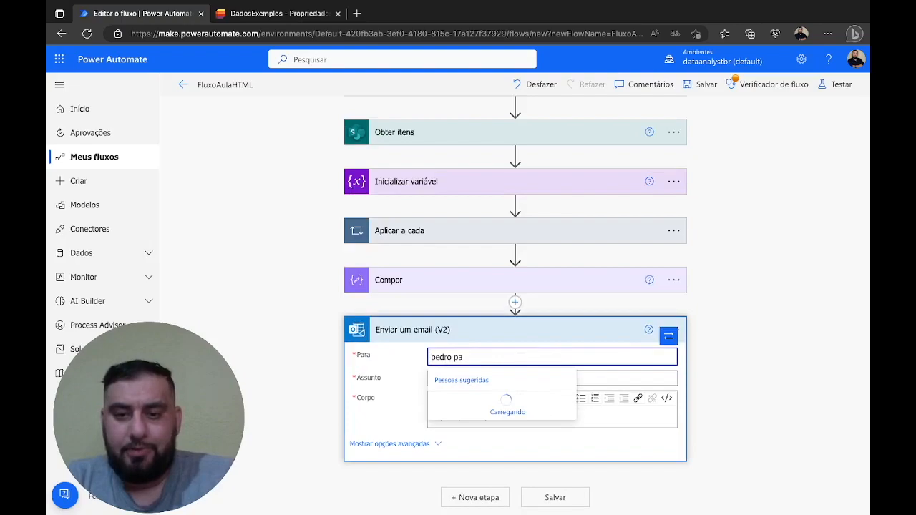
type("edro pa")
key("BackSpace")
key("BackSpace")
key("BackSpace")
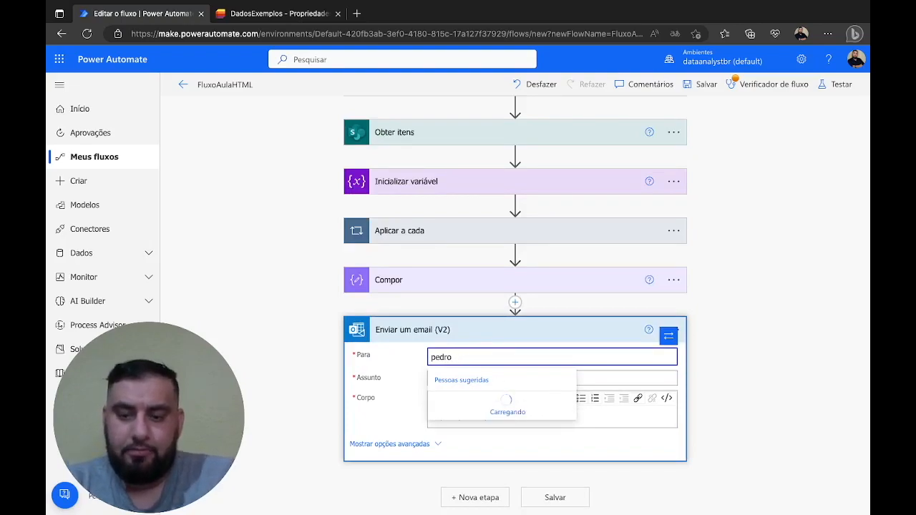
type("-paulo")
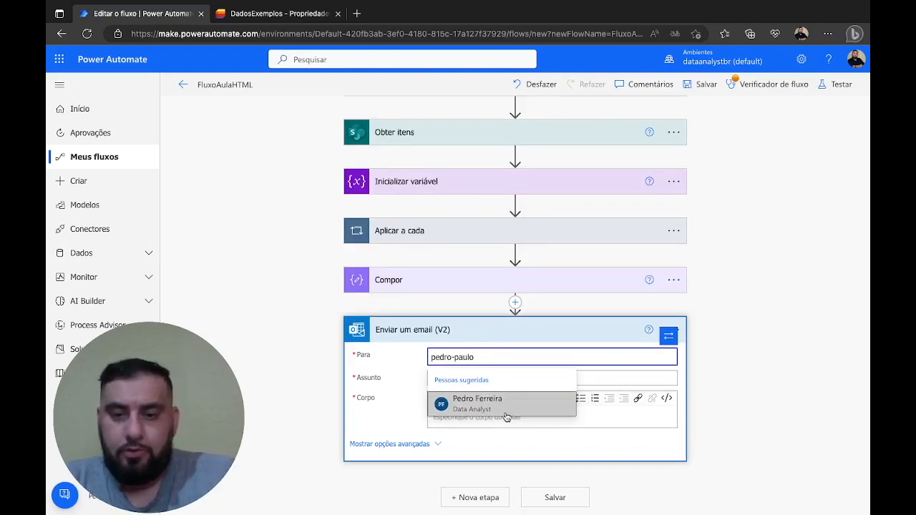
left_click(504, 403)
Set the email's Assunto to Teste HTML and switch Corpo to code view.
left_click(507, 378)
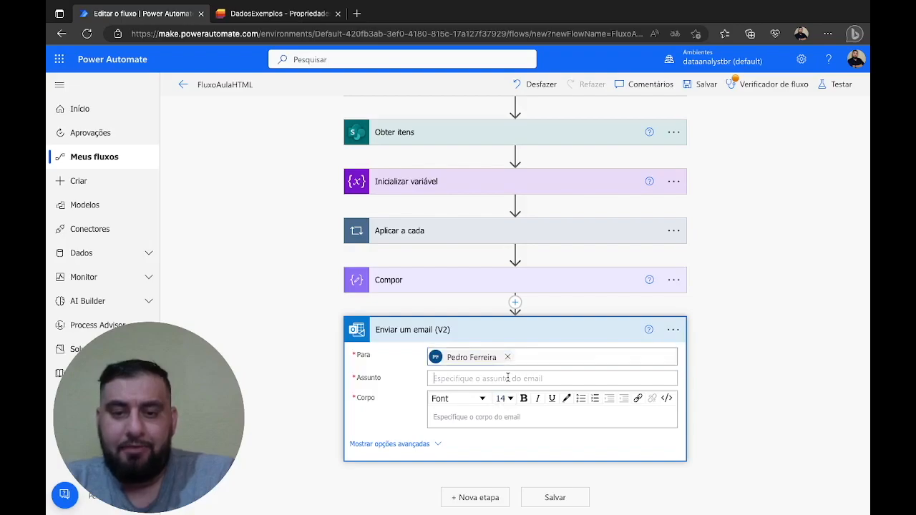
type("Teste HTML")
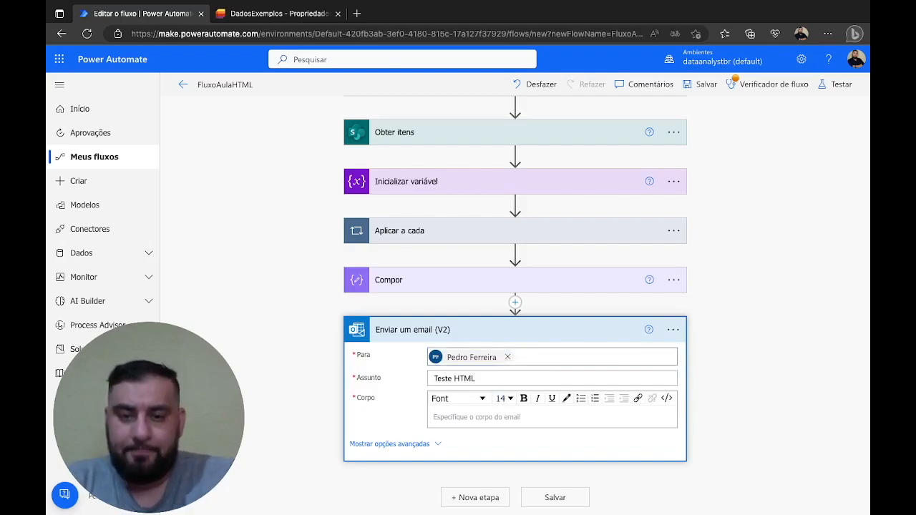
left_click(521, 415)
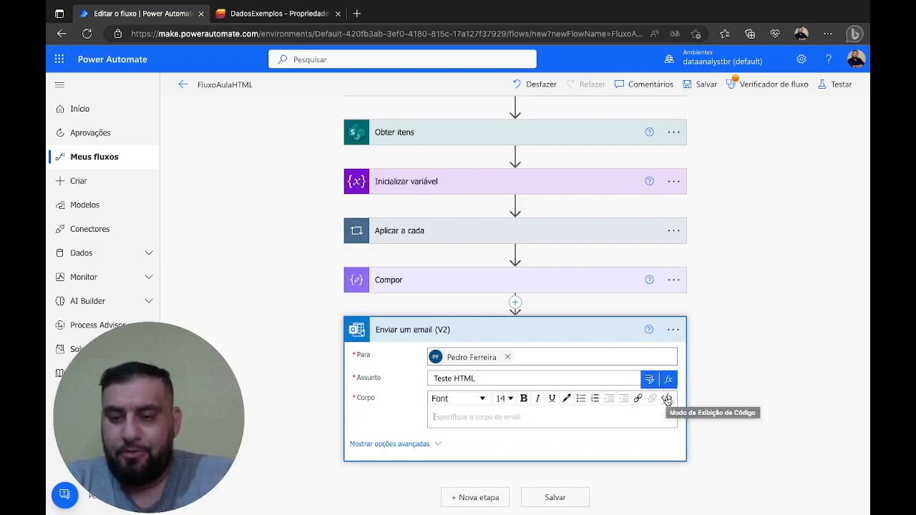
left_click(667, 400)
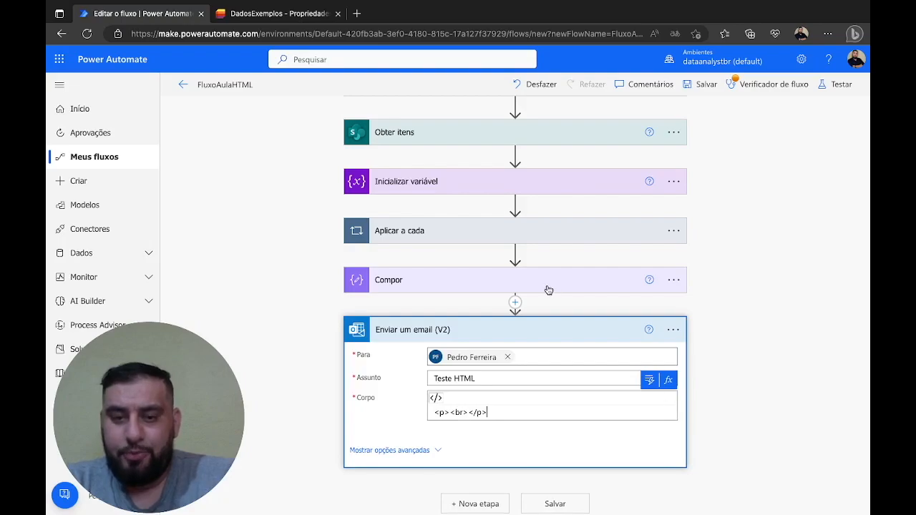
Switch to Corpo HTML.txt in OneDrive and copy the block from <html> through </html>.
key("ctrl+Left")
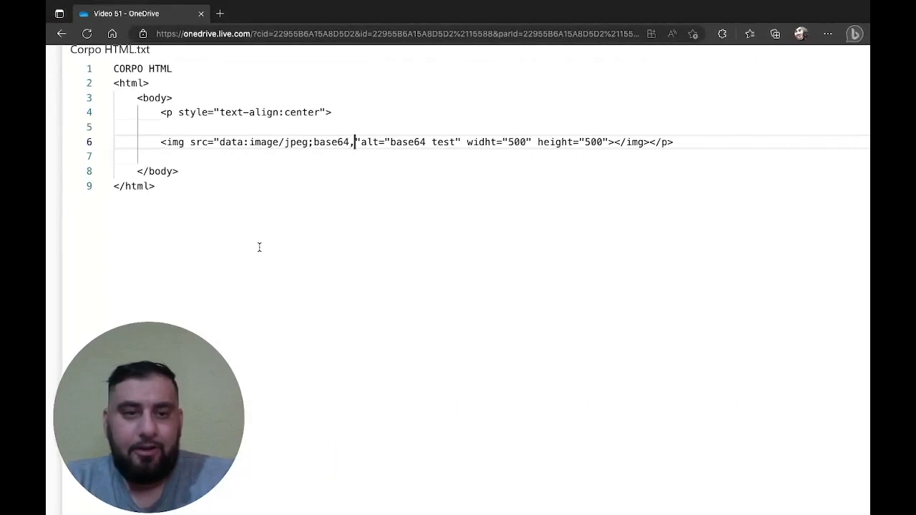
left_click(174, 191)
left_click(114, 83)
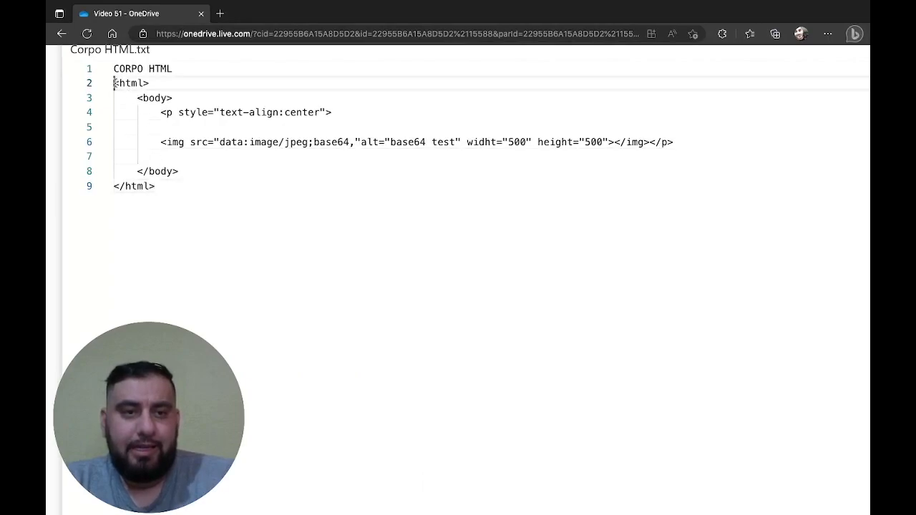
left_click_drag(115, 83, 155, 187)
key("super+c")
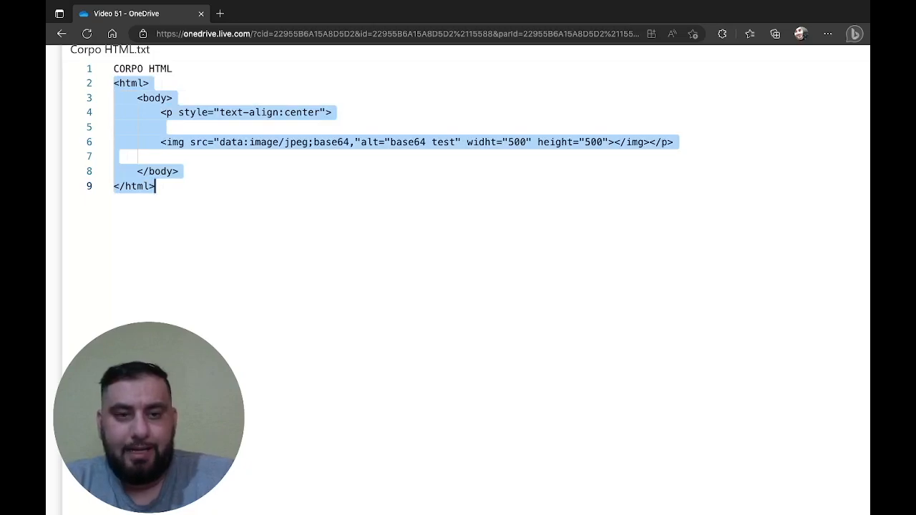
Switch back to Power Automate and replace the email's Corpo content with the copied HTML block.
key("ctrl+Right")
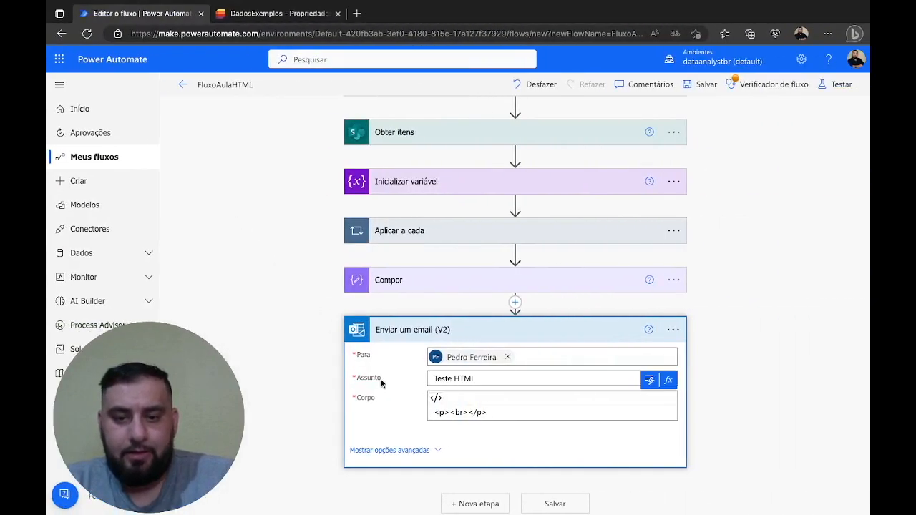
triple_click(483, 413)
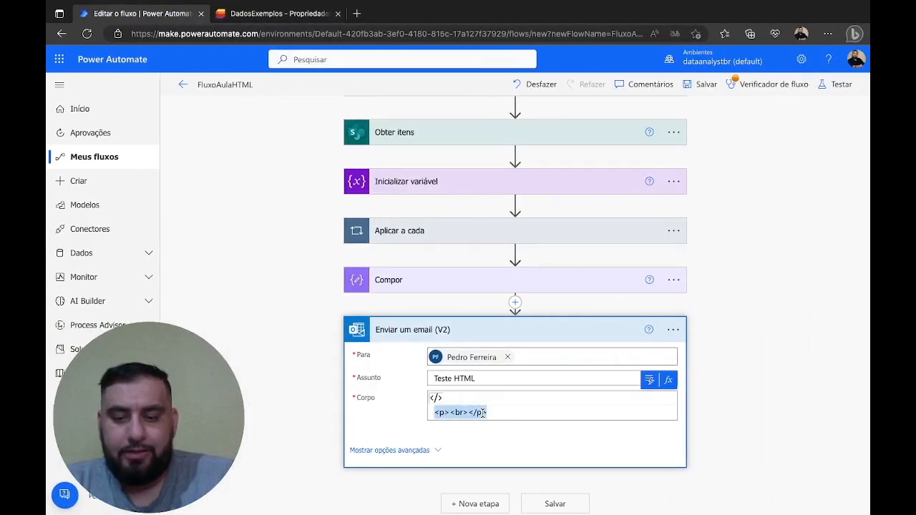
key("super+v")
scroll(482, 413, "down", 2)
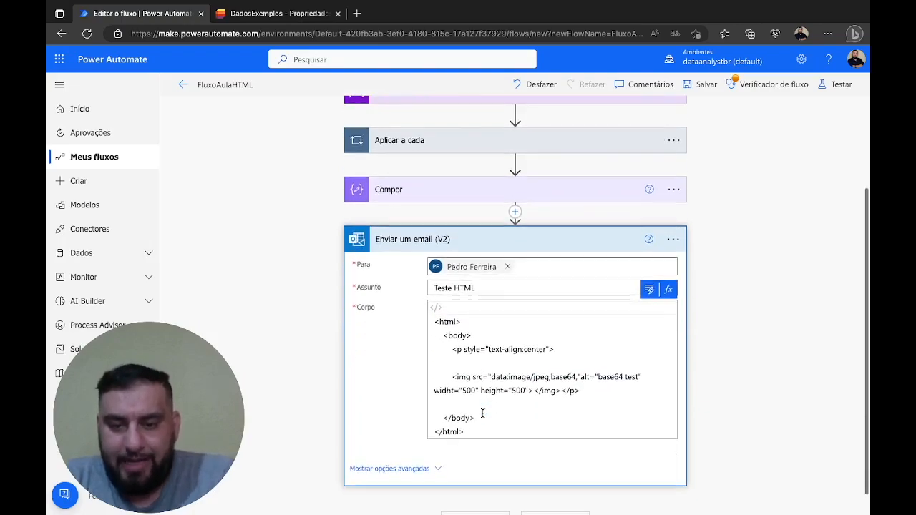
Move the closing </p> tag in Corpo onto its own line, with a blank line after </img>.
left_click(563, 390)
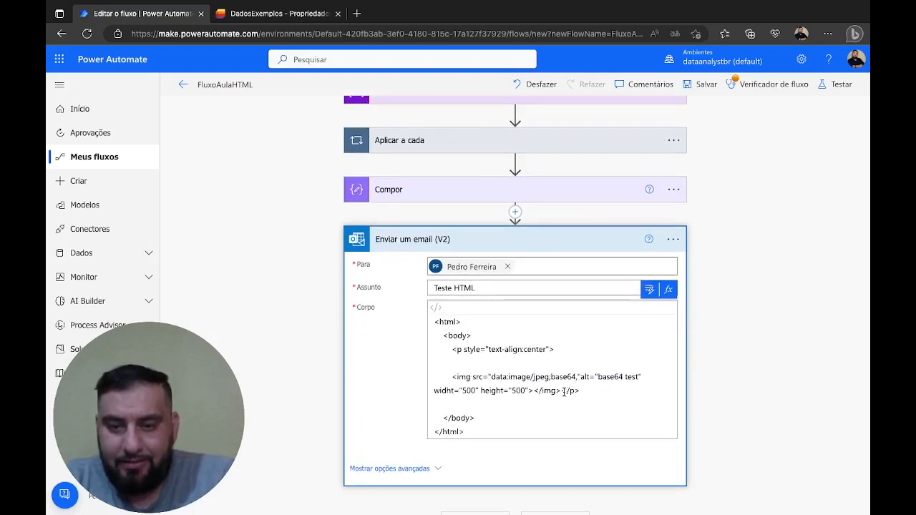
key("Return")
key("Return")
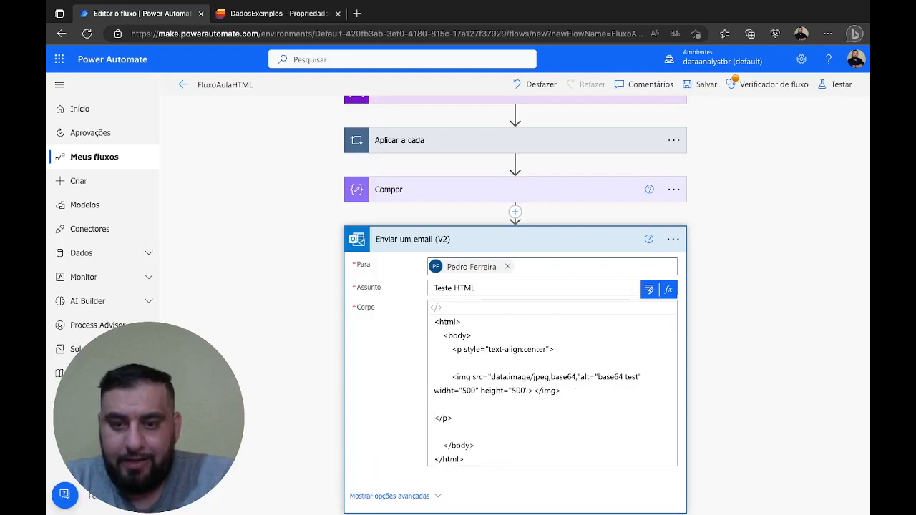
key("Left")
key("Left")
key("Left")
key("Left")
key("Left")
key("Left")
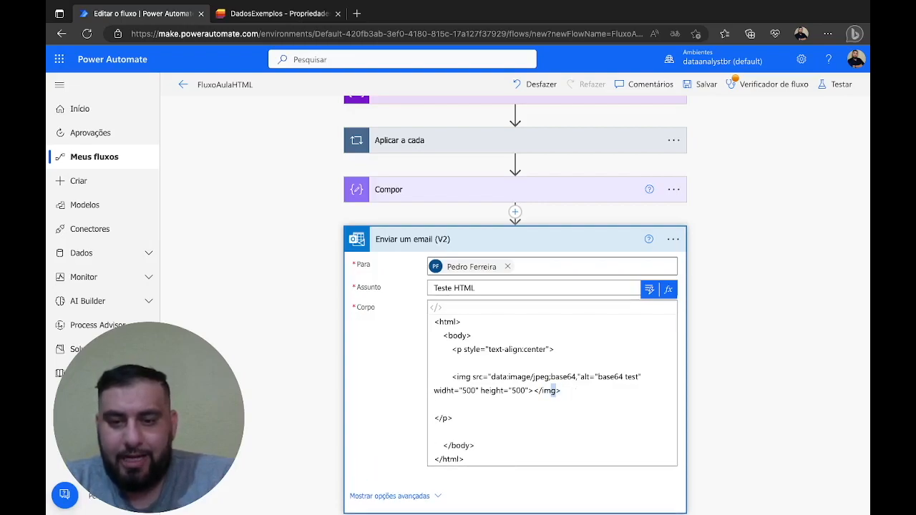
key("Right")
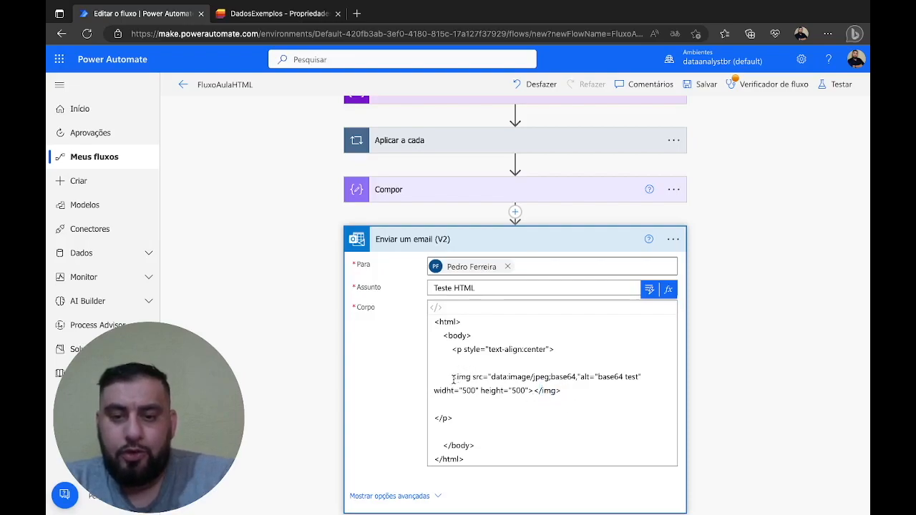
Delete the complete img element, including its closing </img> tag, from the centered paragraph in Corpo.
left_click_drag(453, 377, 542, 386)
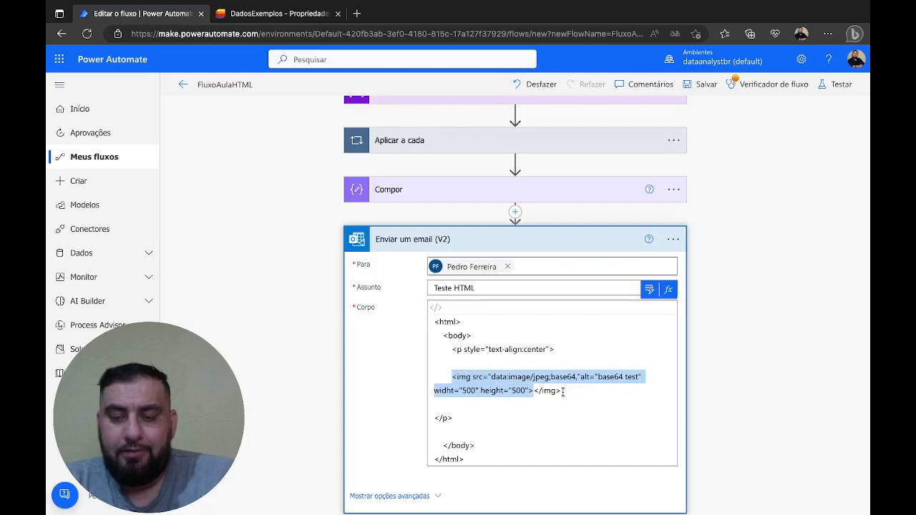
key("BackSpace")
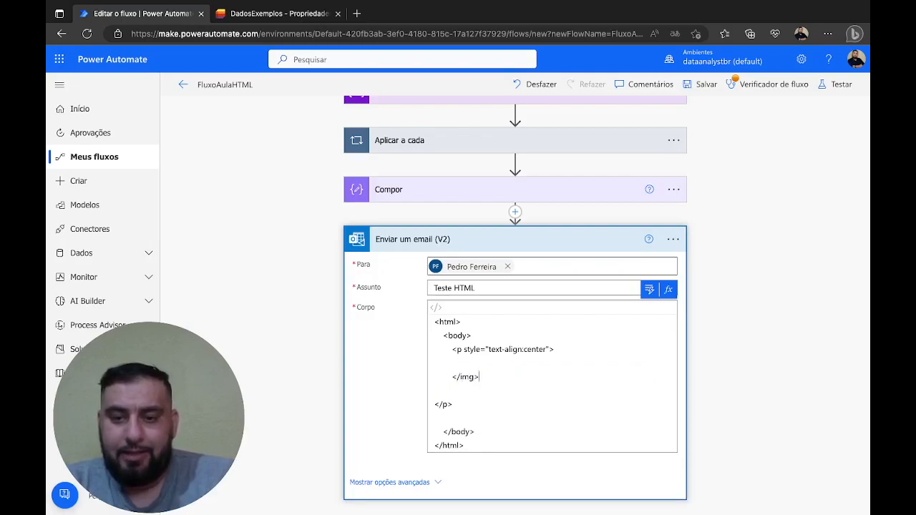
key("BackSpace")
key("BackSpace")
key("BackSpace")
key("BackSpace")
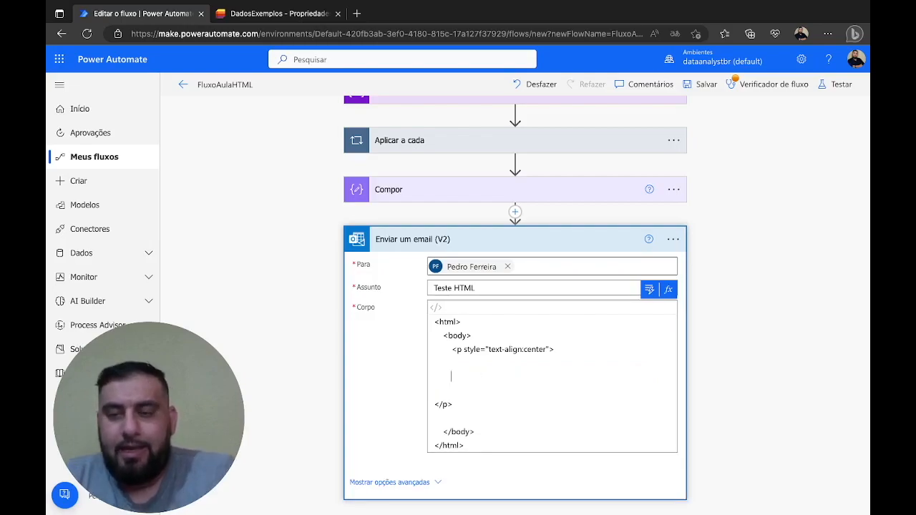
Insert Compor's Saídas as dynamic content inside the centered paragraph of the email's Corpo.
left_click(651, 297)
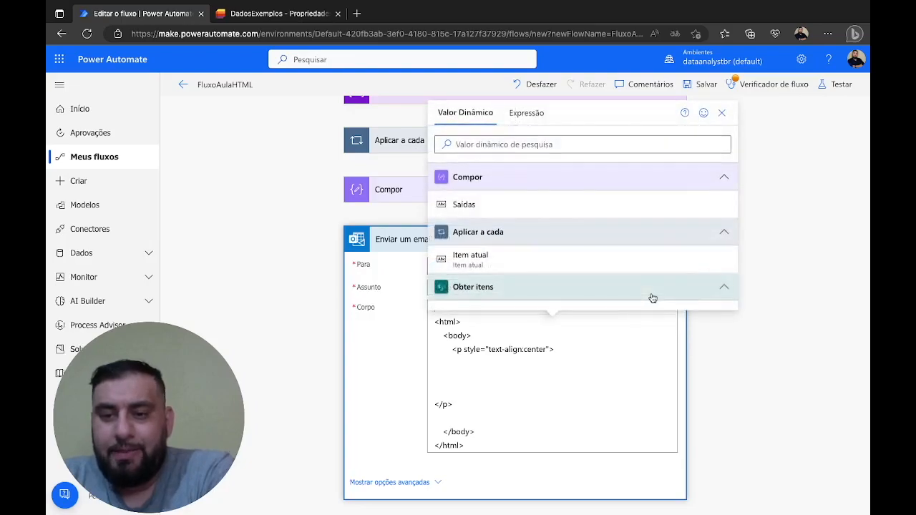
left_click(518, 203)
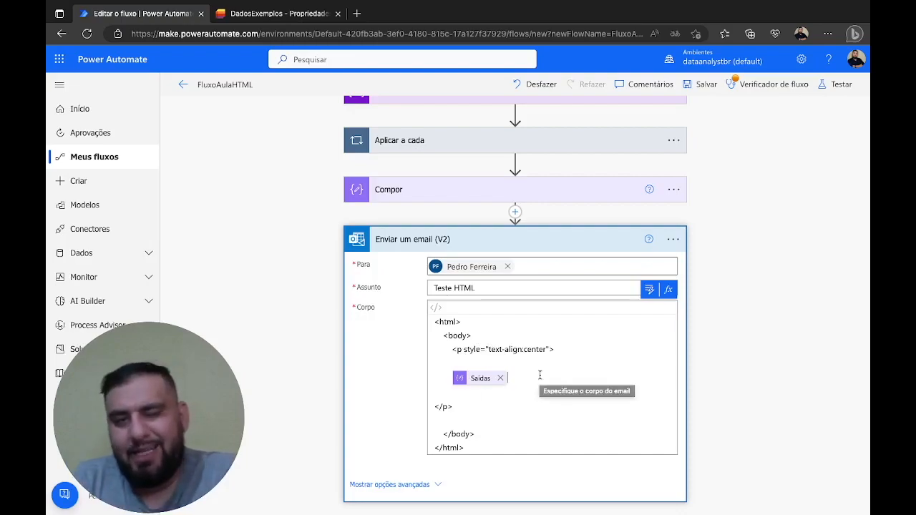
scroll(539, 375, "down", 1)
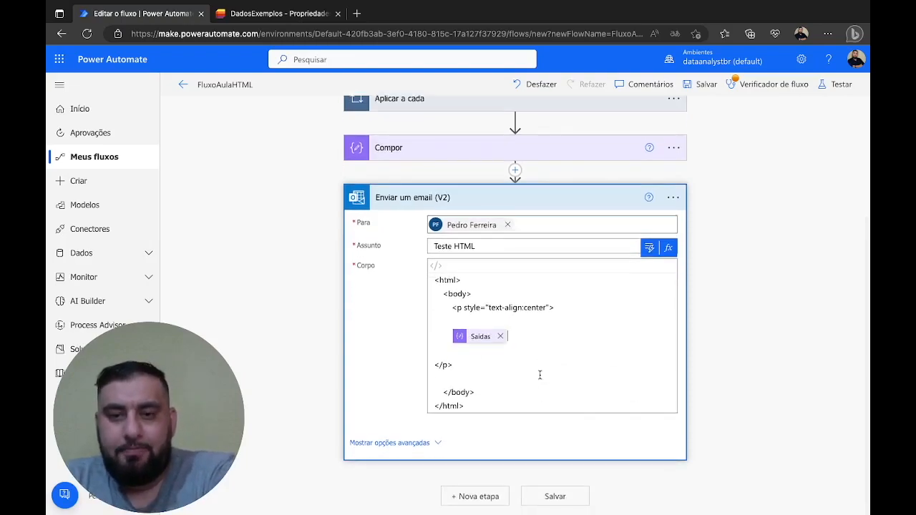
Open the Outlook mailbox in a new browser tab.
left_click(357, 13)
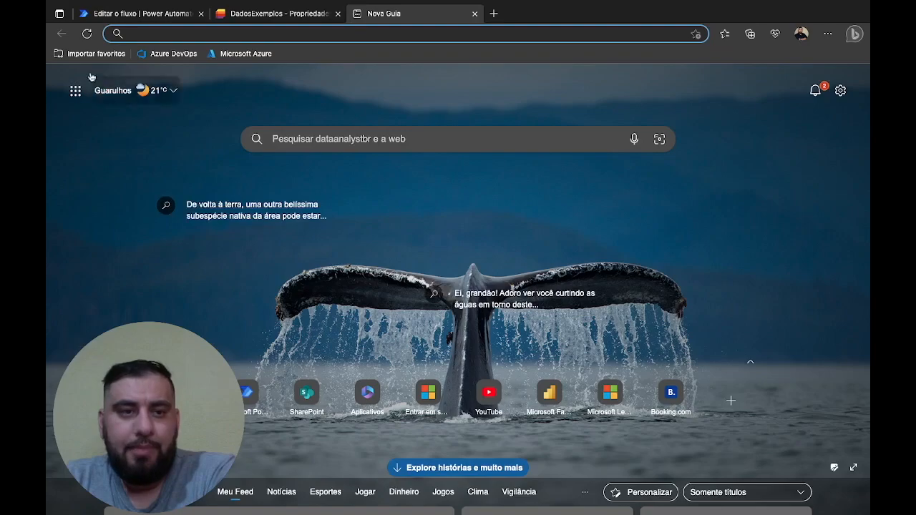
left_click(76, 91)
left_click(107, 141)
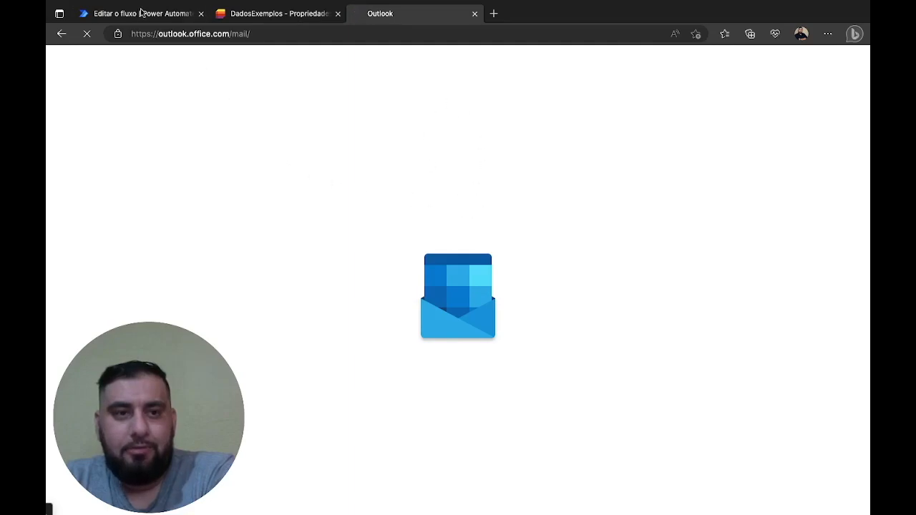
Switch back to Power Automate, save FluxoAulaHTML with a manual test, and dismiss the flow checker's warnings.
left_click(138, 13)
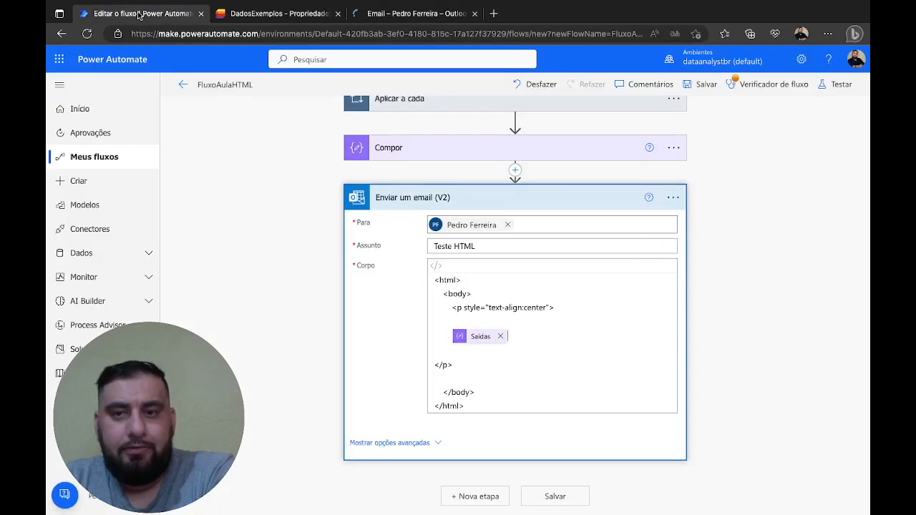
left_click(832, 84)
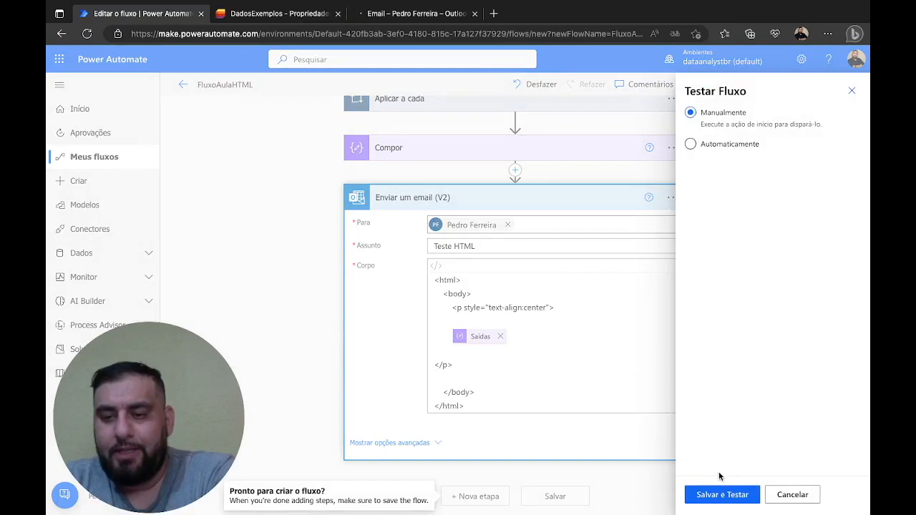
left_click(716, 494)
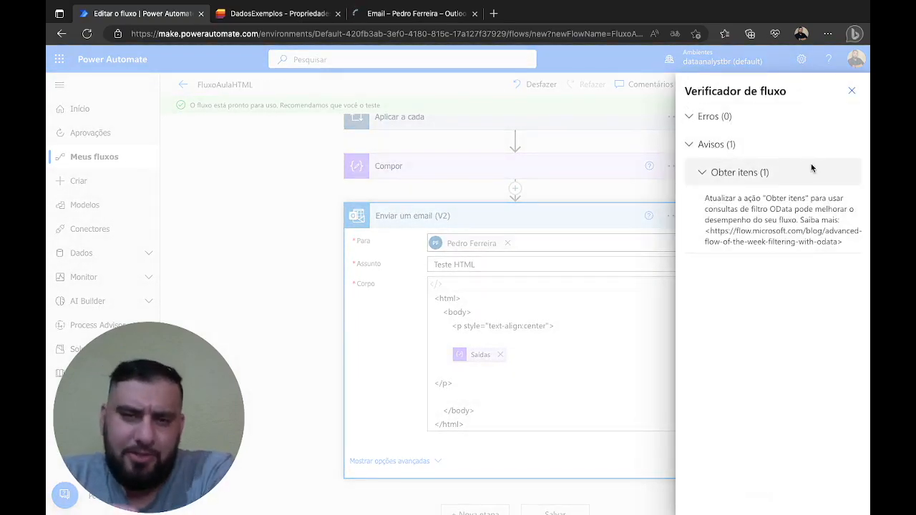
left_click(852, 91)
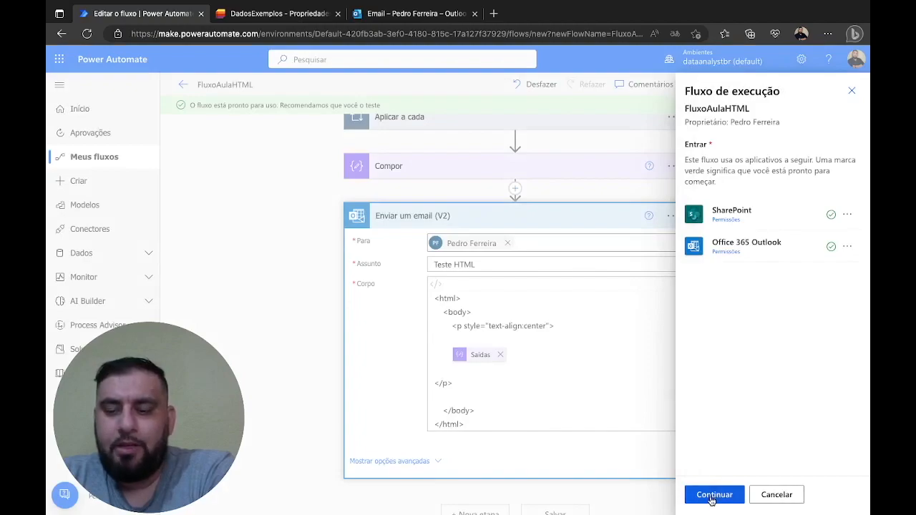
Switch to Outlook and check the newest inbox message, leaving it deselected.
left_click(408, 14)
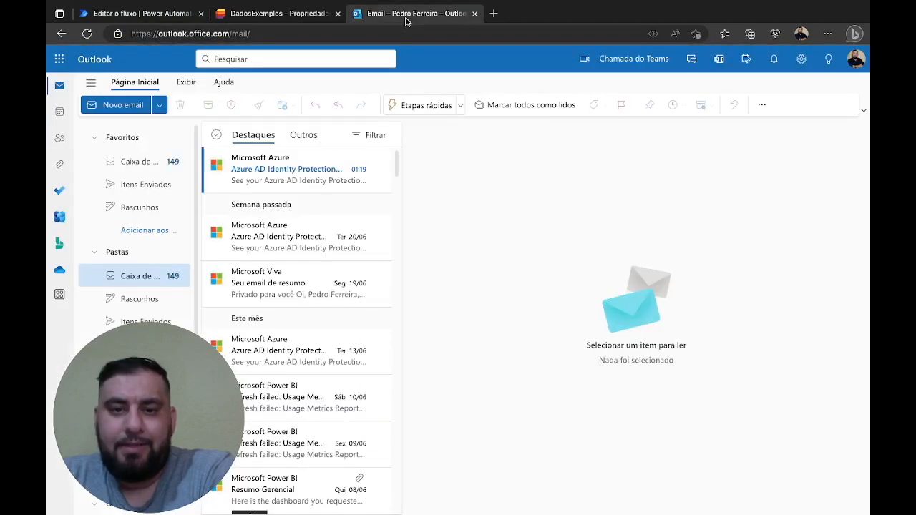
left_click(217, 165)
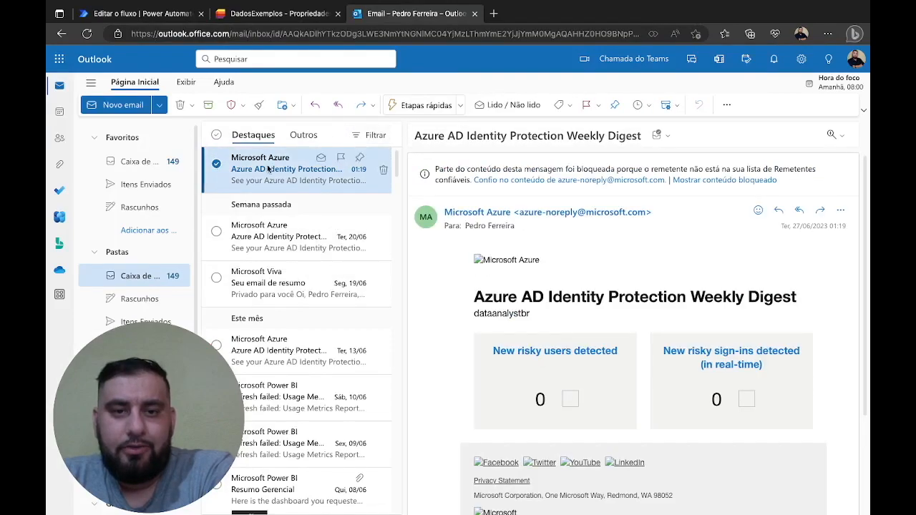
left_click(216, 166)
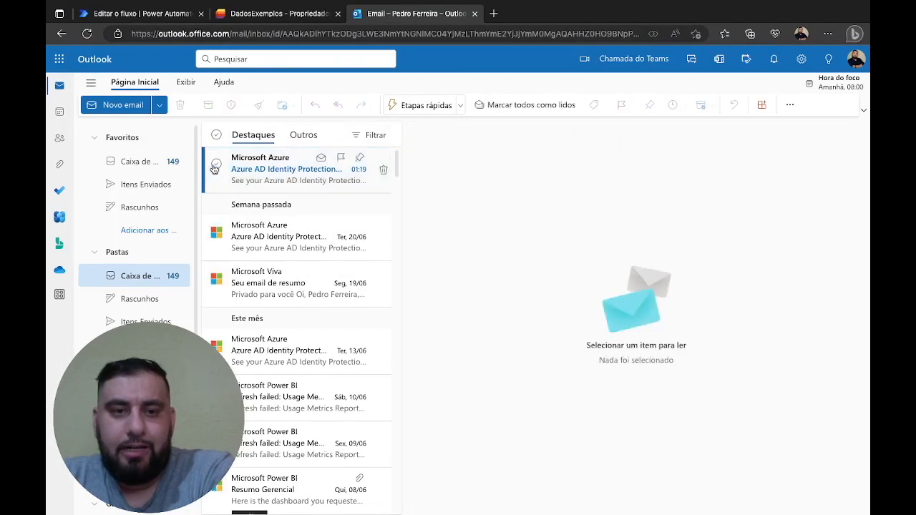
Return to Power Automate, run the FluxoAulaHTML test with the SharePoint and Office 365 Outlook connections, and open its run view.
left_click(144, 13)
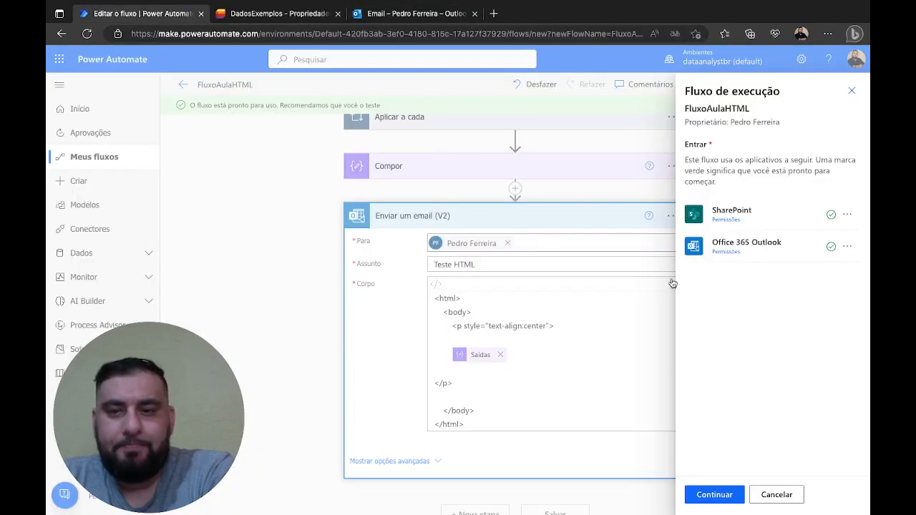
left_click(718, 494)
left_click(718, 494)
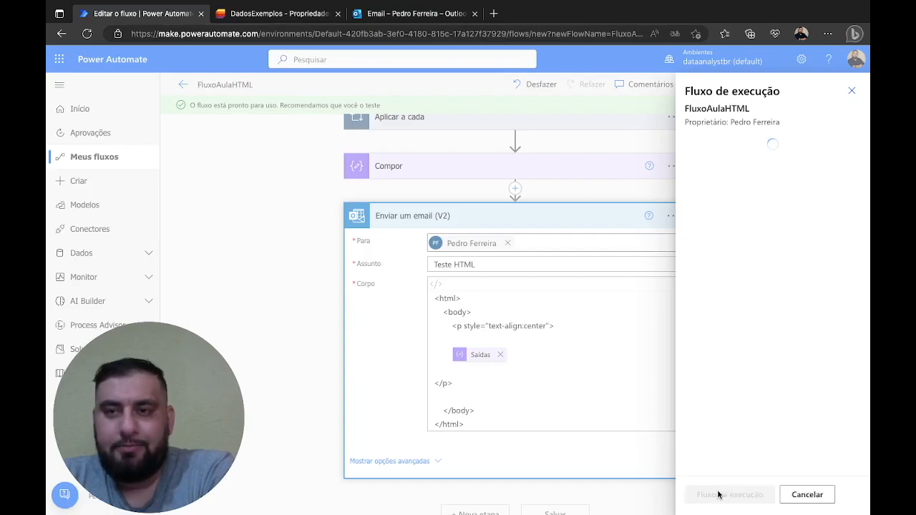
left_click(715, 494)
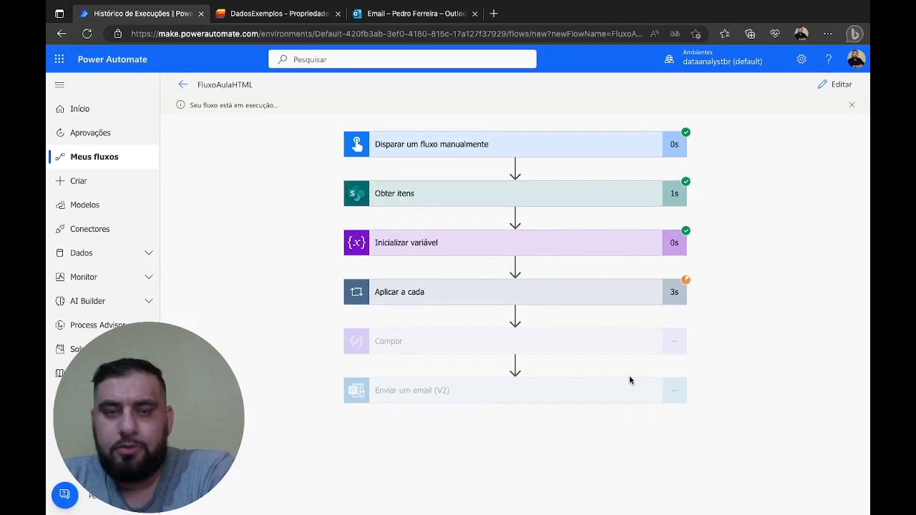
Switch to Outlook, open the received Teste HTML email, and examine the images in its body.
left_click(396, 20)
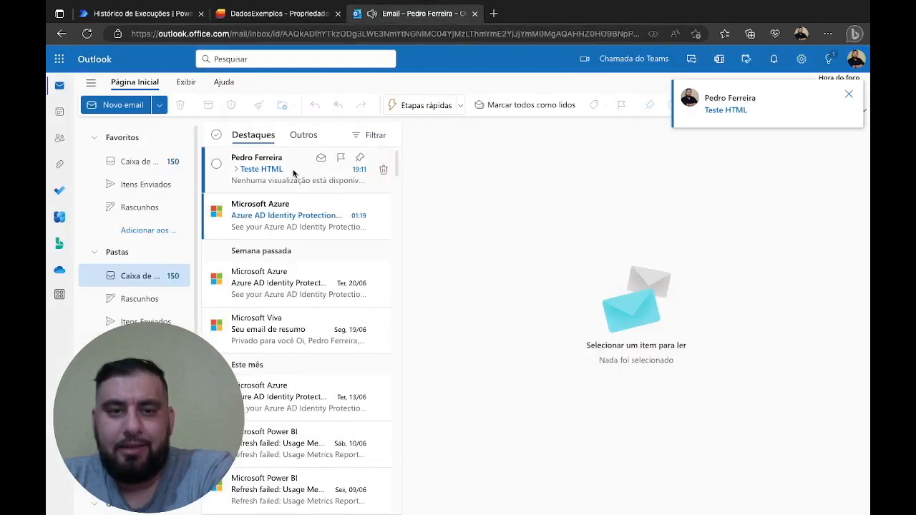
left_click(293, 171)
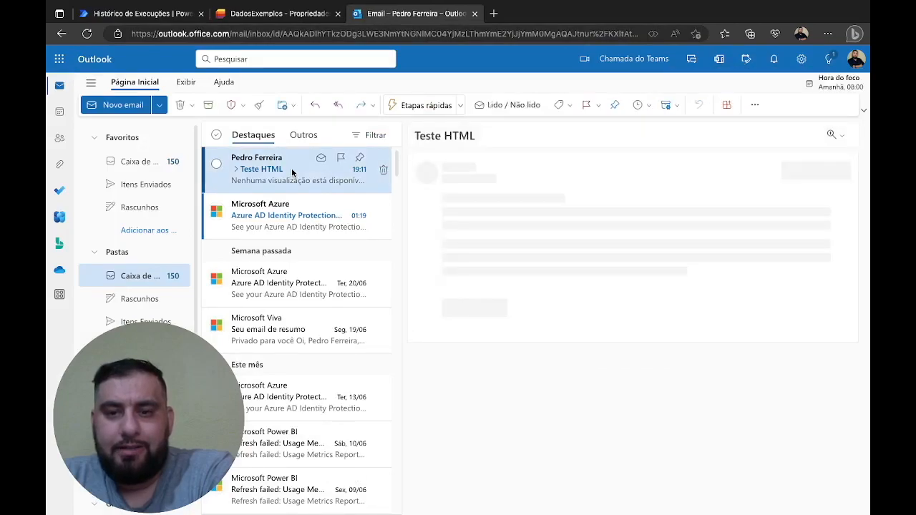
scroll(623, 314, "down", 2)
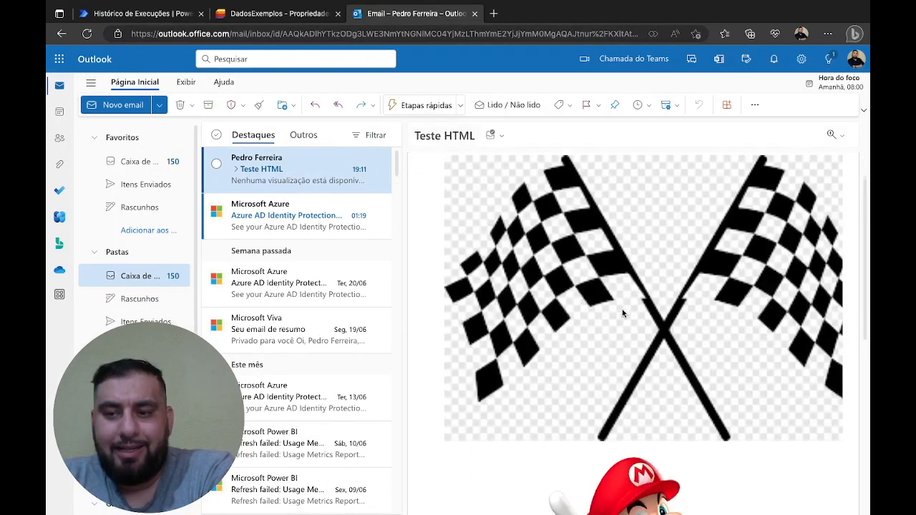
scroll(623, 314, "down", 4)
scroll(622, 314, "up", 2)
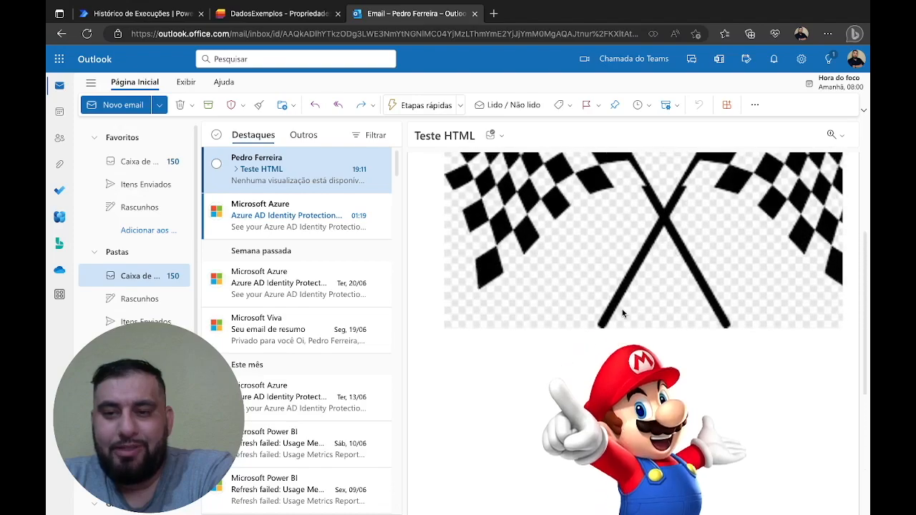
scroll(622, 313, "up", 1)
Open the Teste HTML email in its own tab and look through its full-width content.
double_click(308, 178)
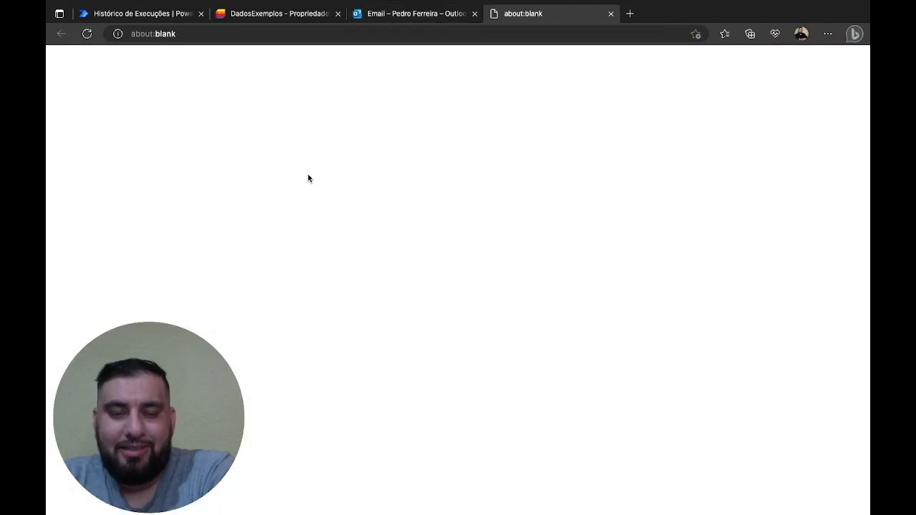
scroll(487, 235, "down", 1)
scroll(486, 235, "down", 4)
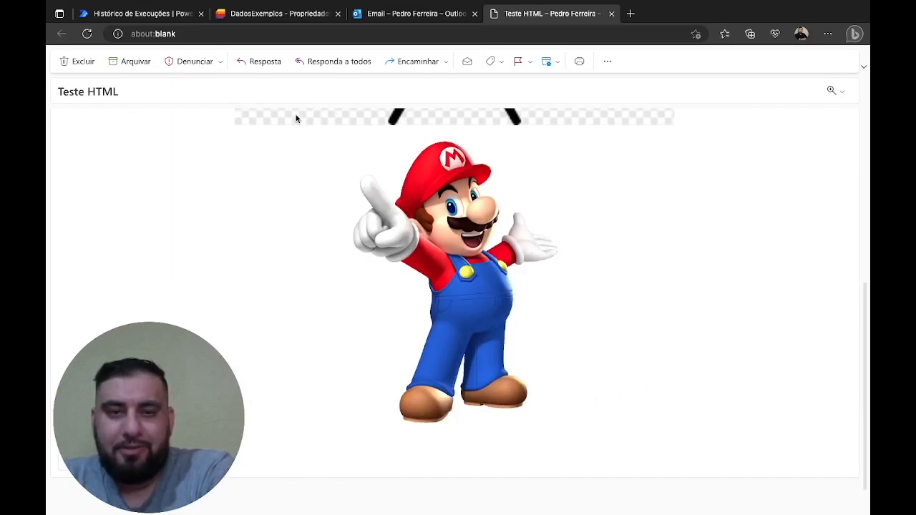
Open the DadosExemplos item for editing in Microsoft Lists and view its attachments baixados.png and mario.png, closing each image after viewing.
left_click(231, 16)
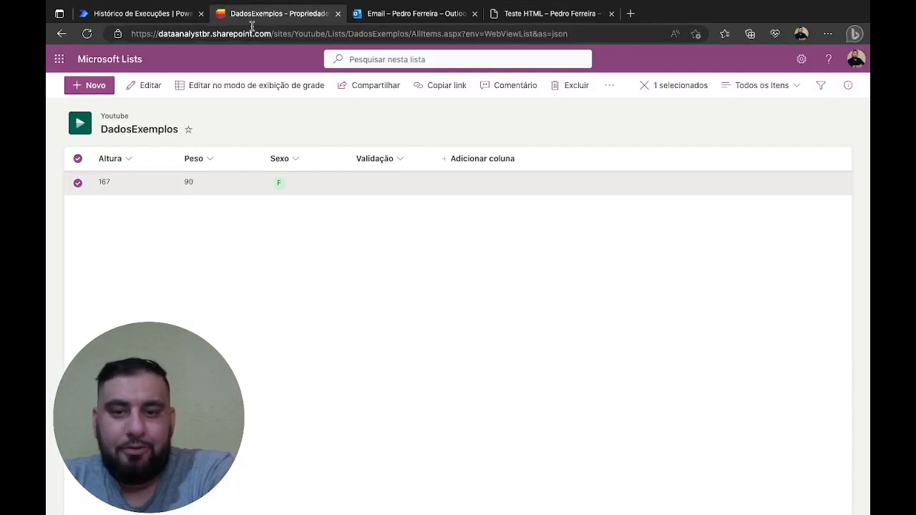
left_click(147, 87)
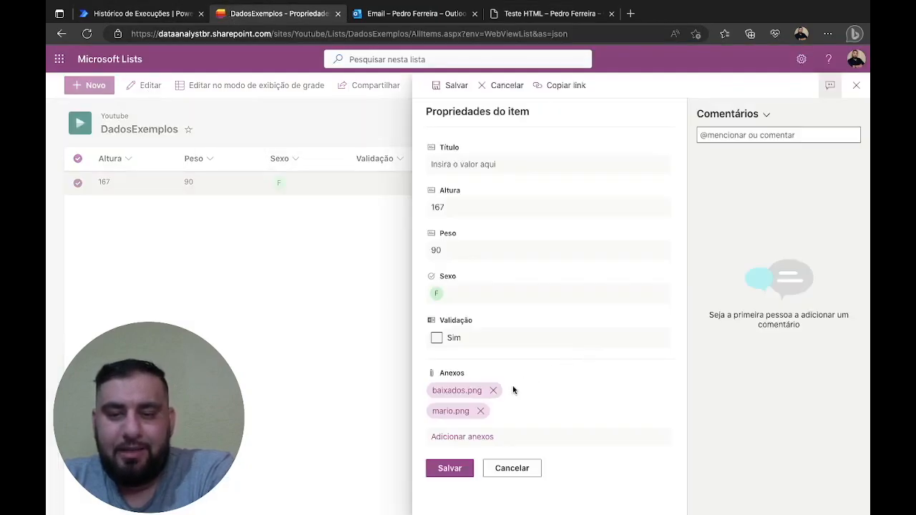
left_click(471, 390)
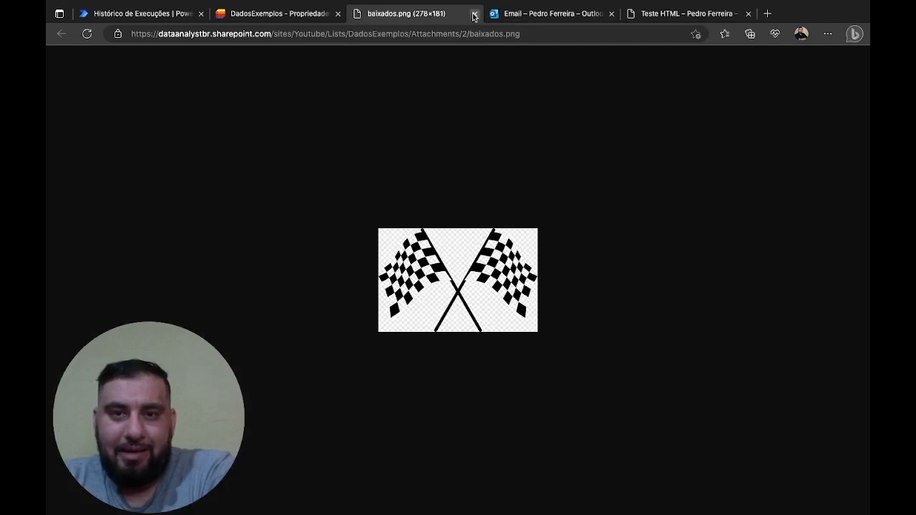
left_click(474, 15)
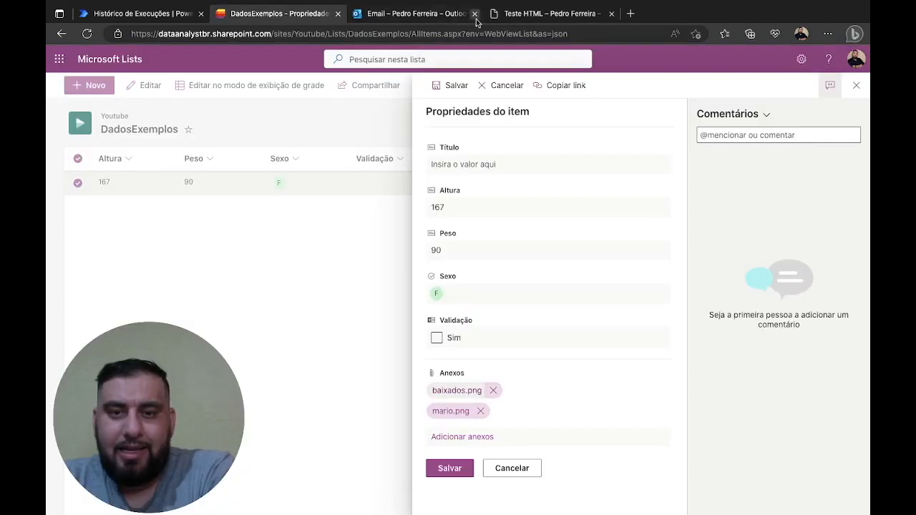
left_click(451, 412)
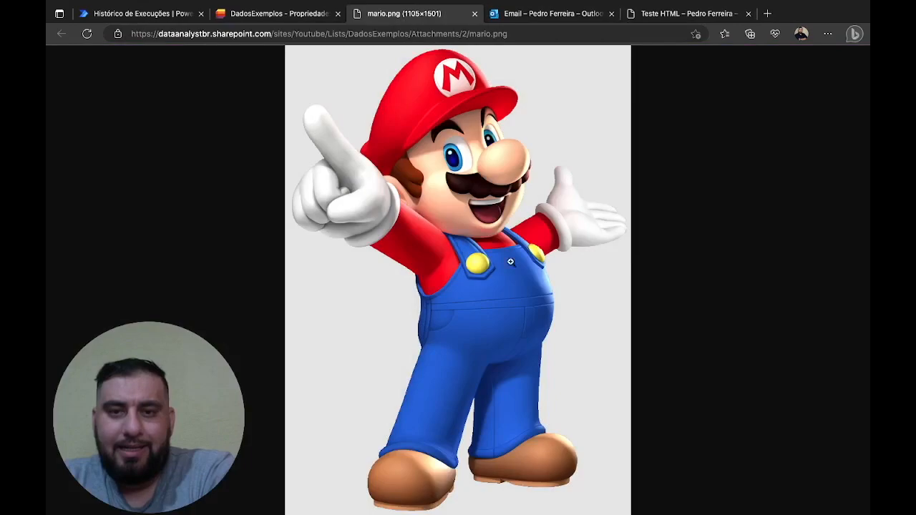
left_click(473, 15)
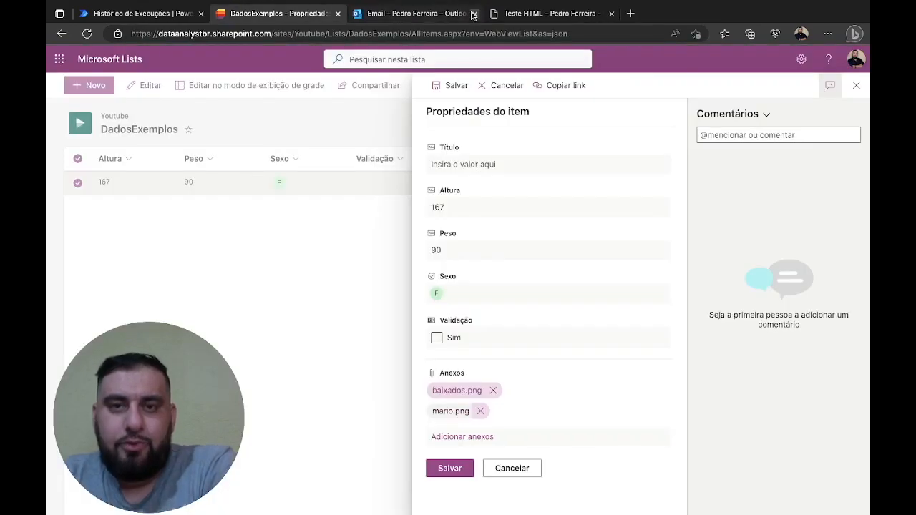
Compare the images in the separate Teste HTML message, close its tab, and return to the flow run in Power Automate.
left_click(410, 16)
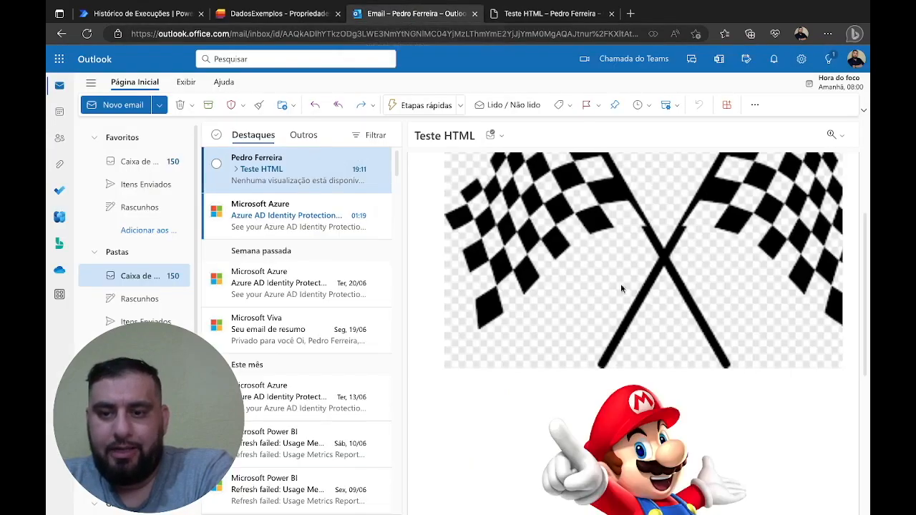
left_click(537, 16)
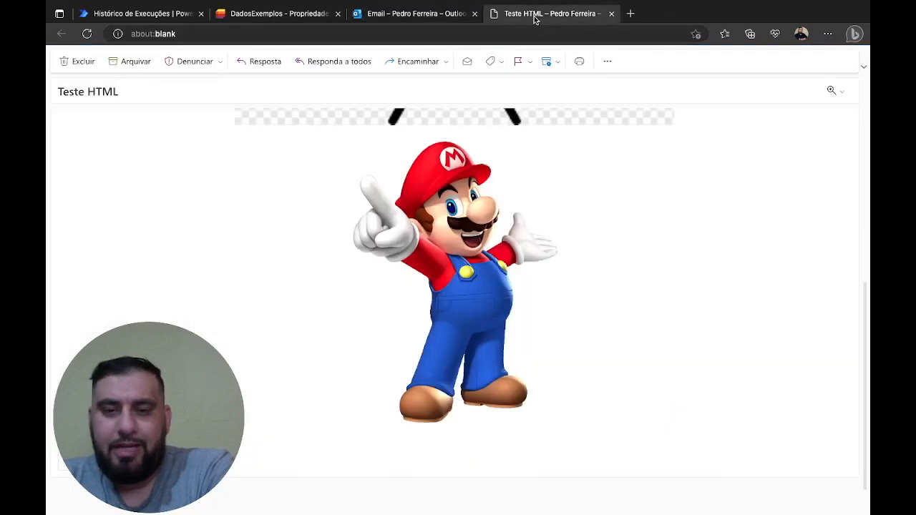
scroll(443, 246, "up", 2)
scroll(443, 245, "down", 4)
scroll(443, 243, "up", 5)
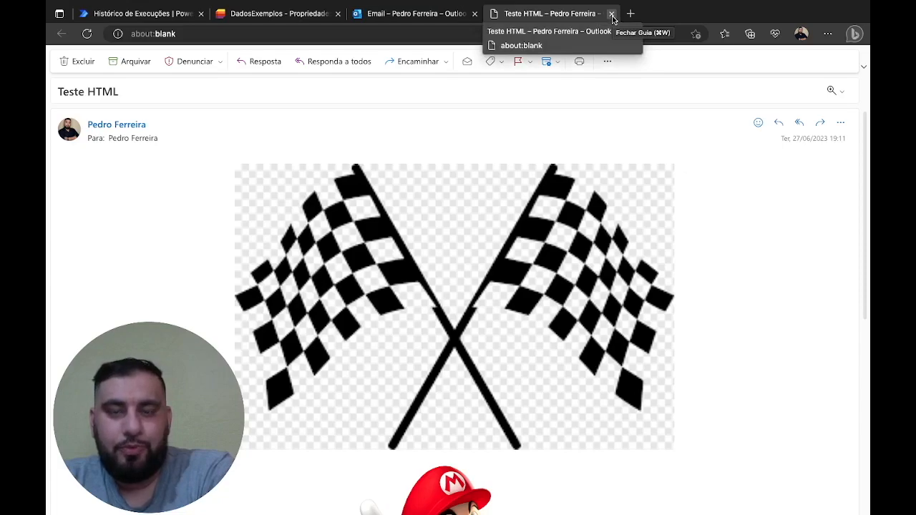
left_click(611, 14)
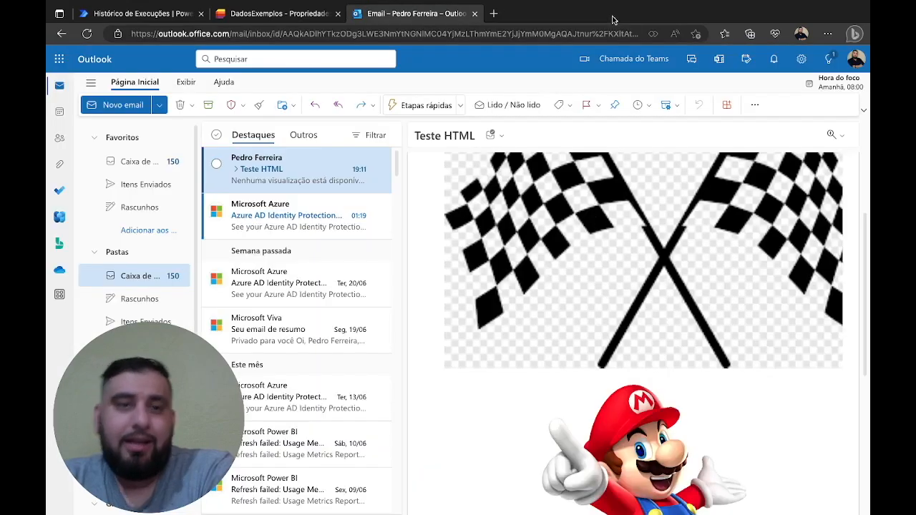
left_click(147, 20)
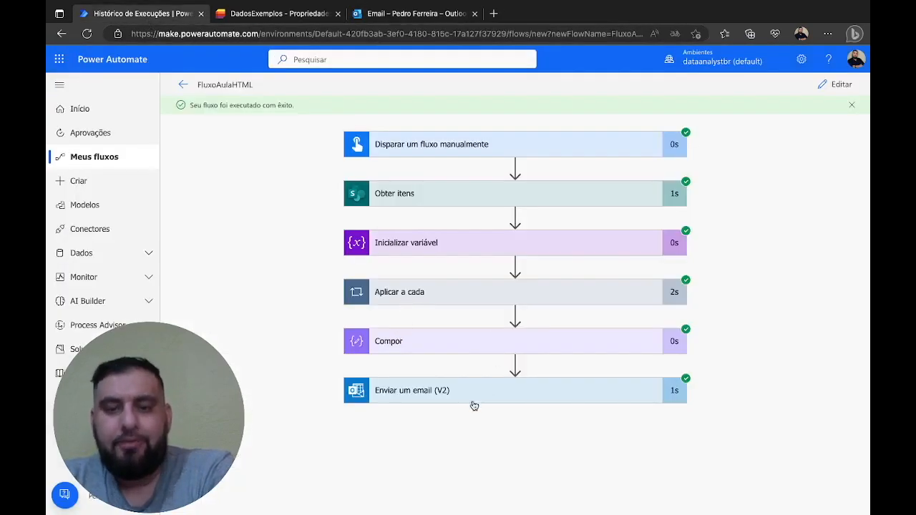